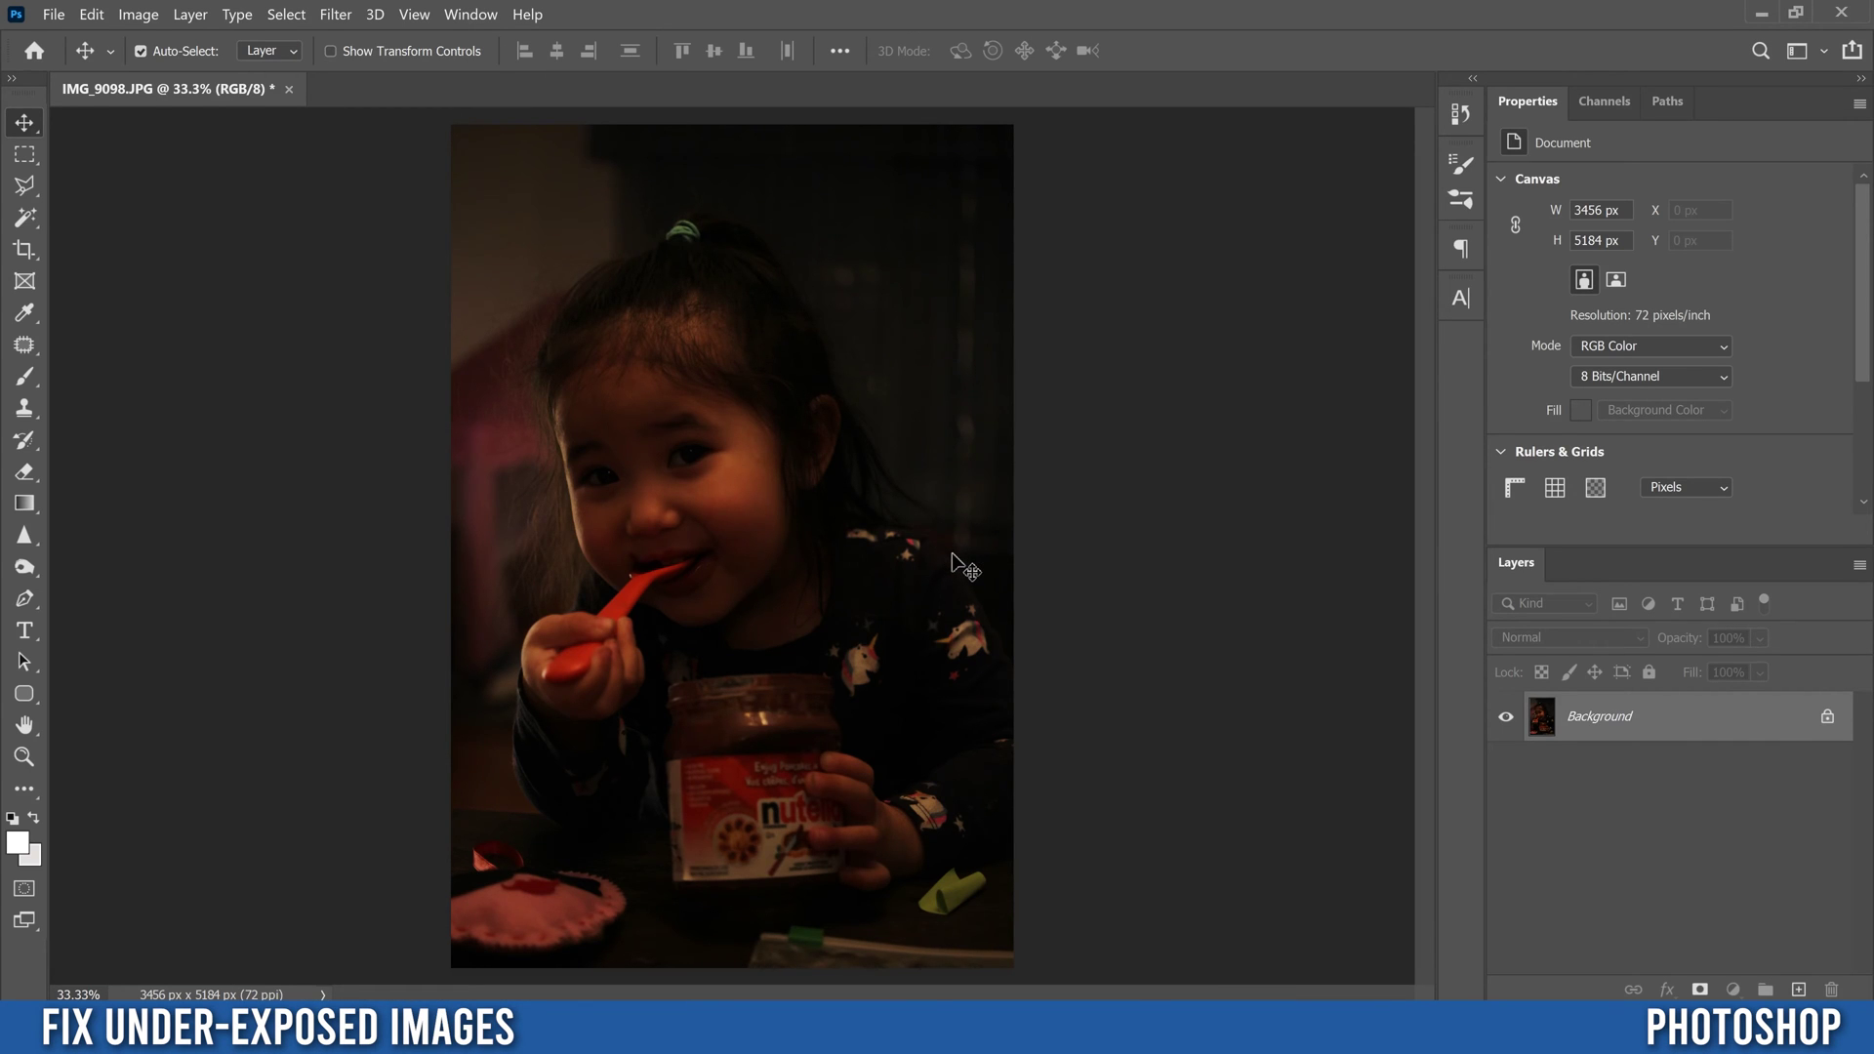
- Open the new fill or adjustment layer menu for the dark IMG_9098 photo
left_click(1733, 991)
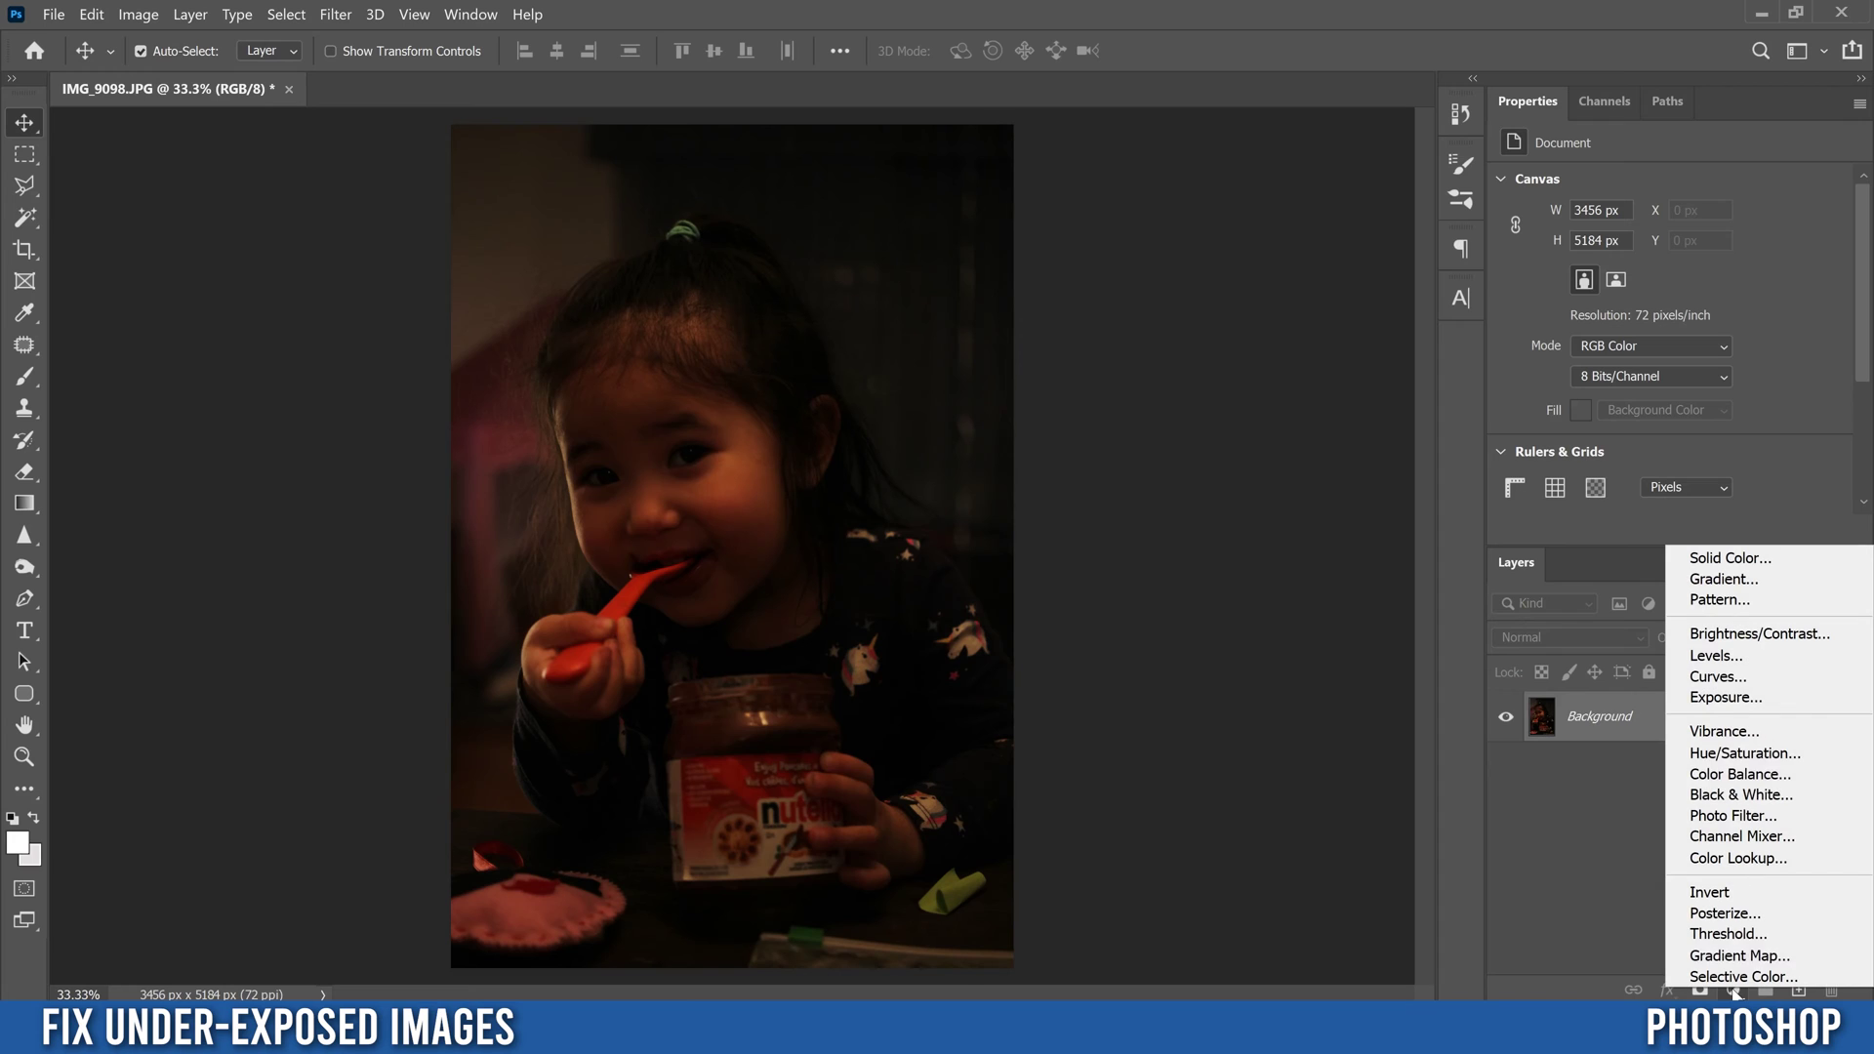
- Add a Curves layer with the RGB midpoint lifted upward, then select its mask
left_click(1734, 678)
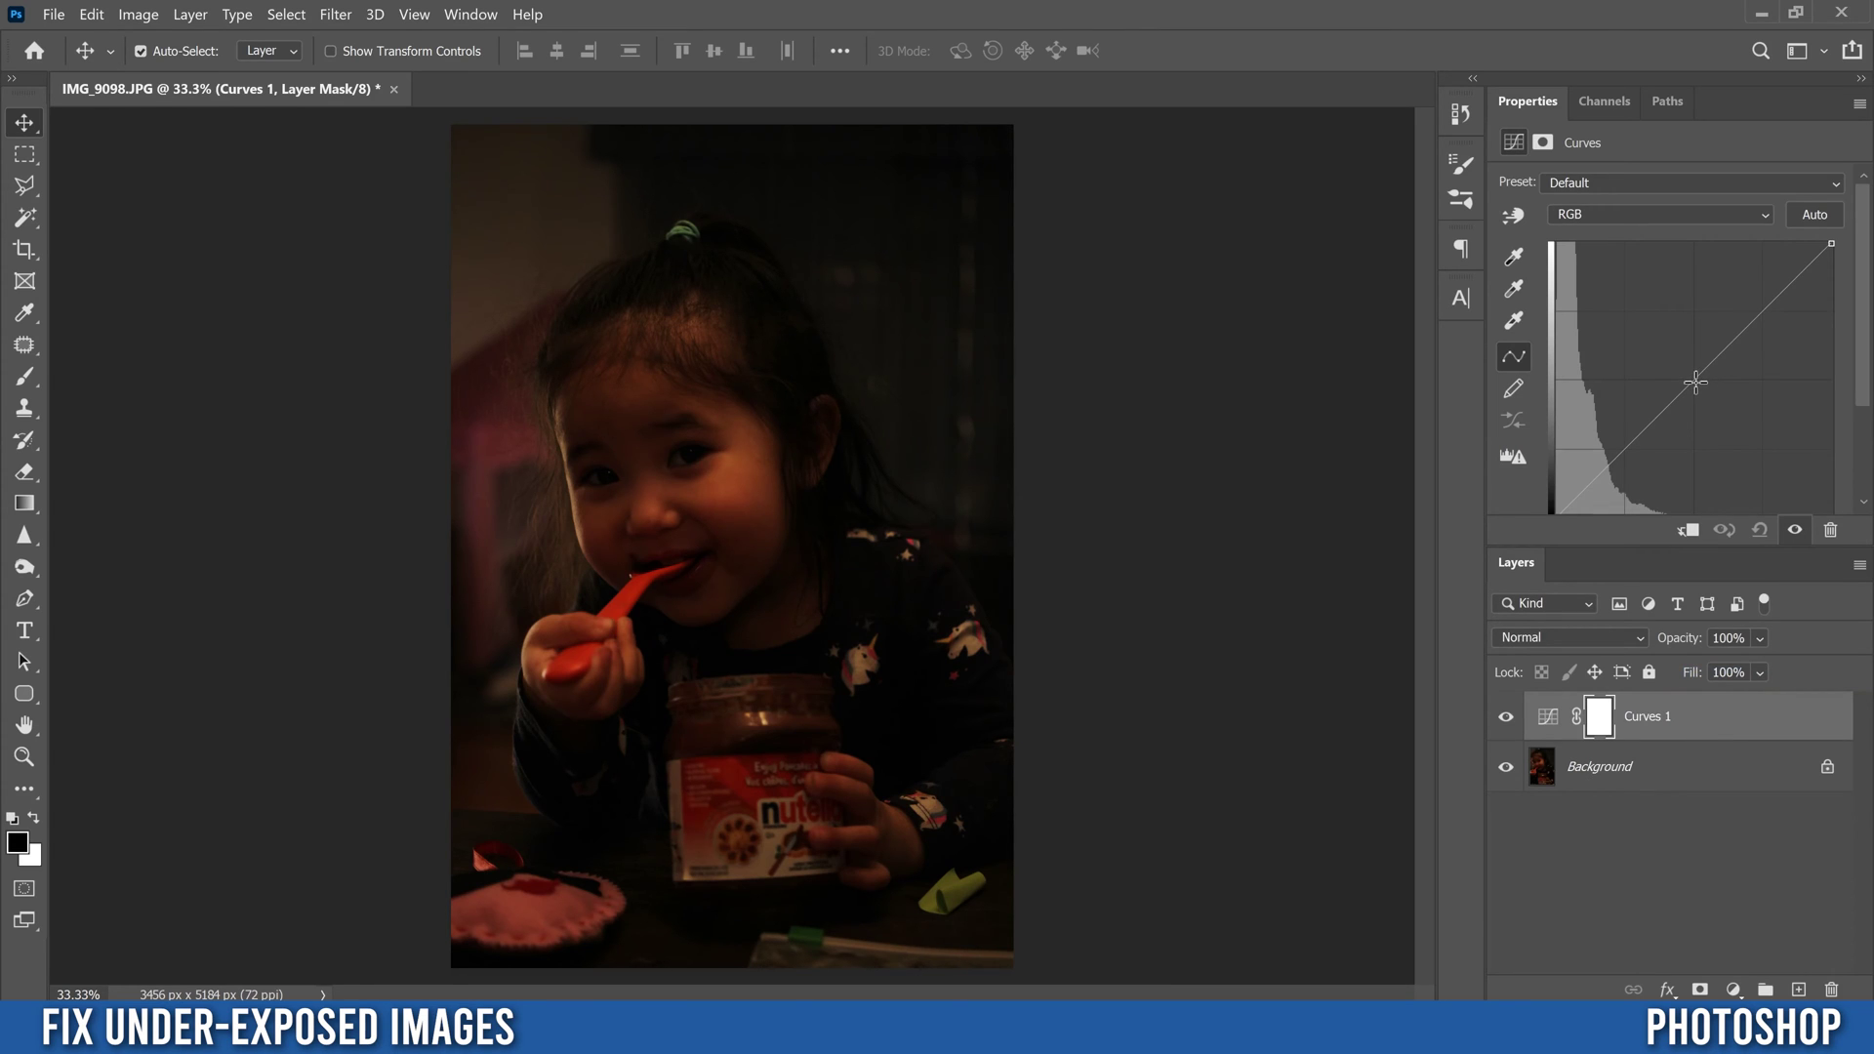
left_click_drag(1695, 383, 1642, 325)
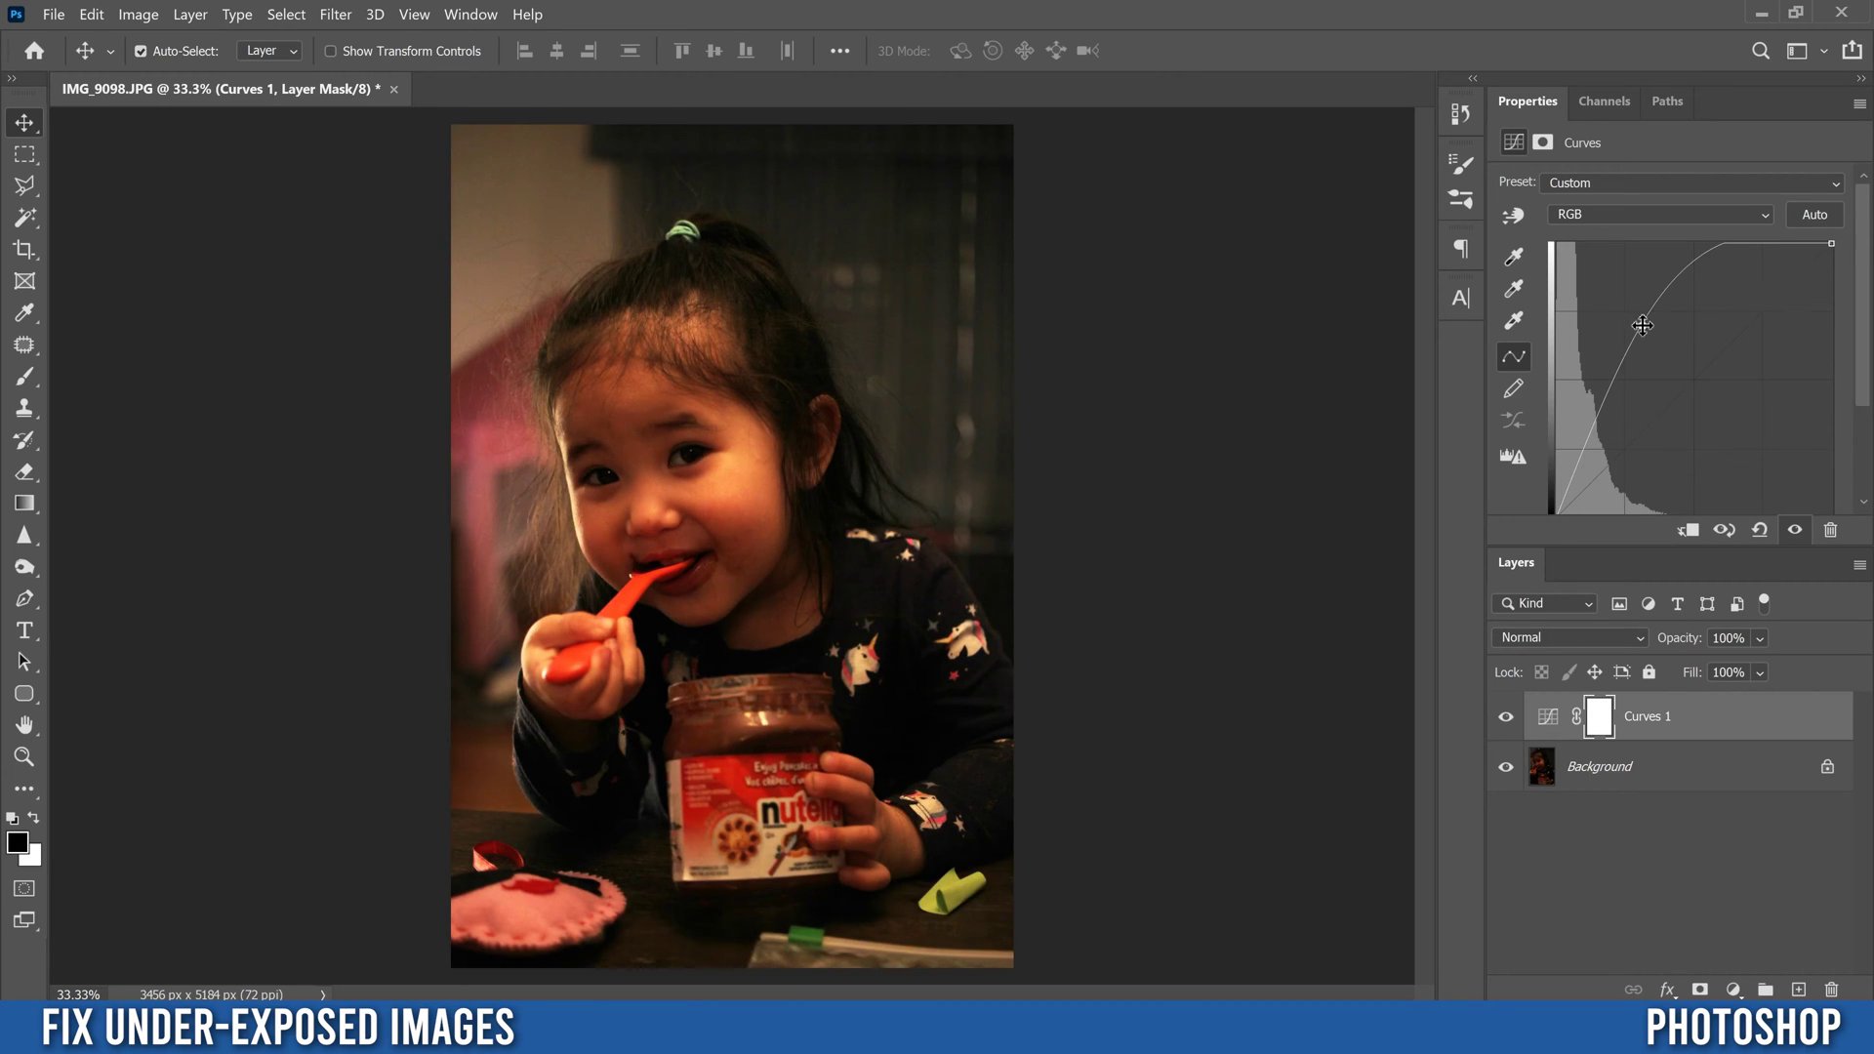
left_click_drag(1642, 325, 1653, 333)
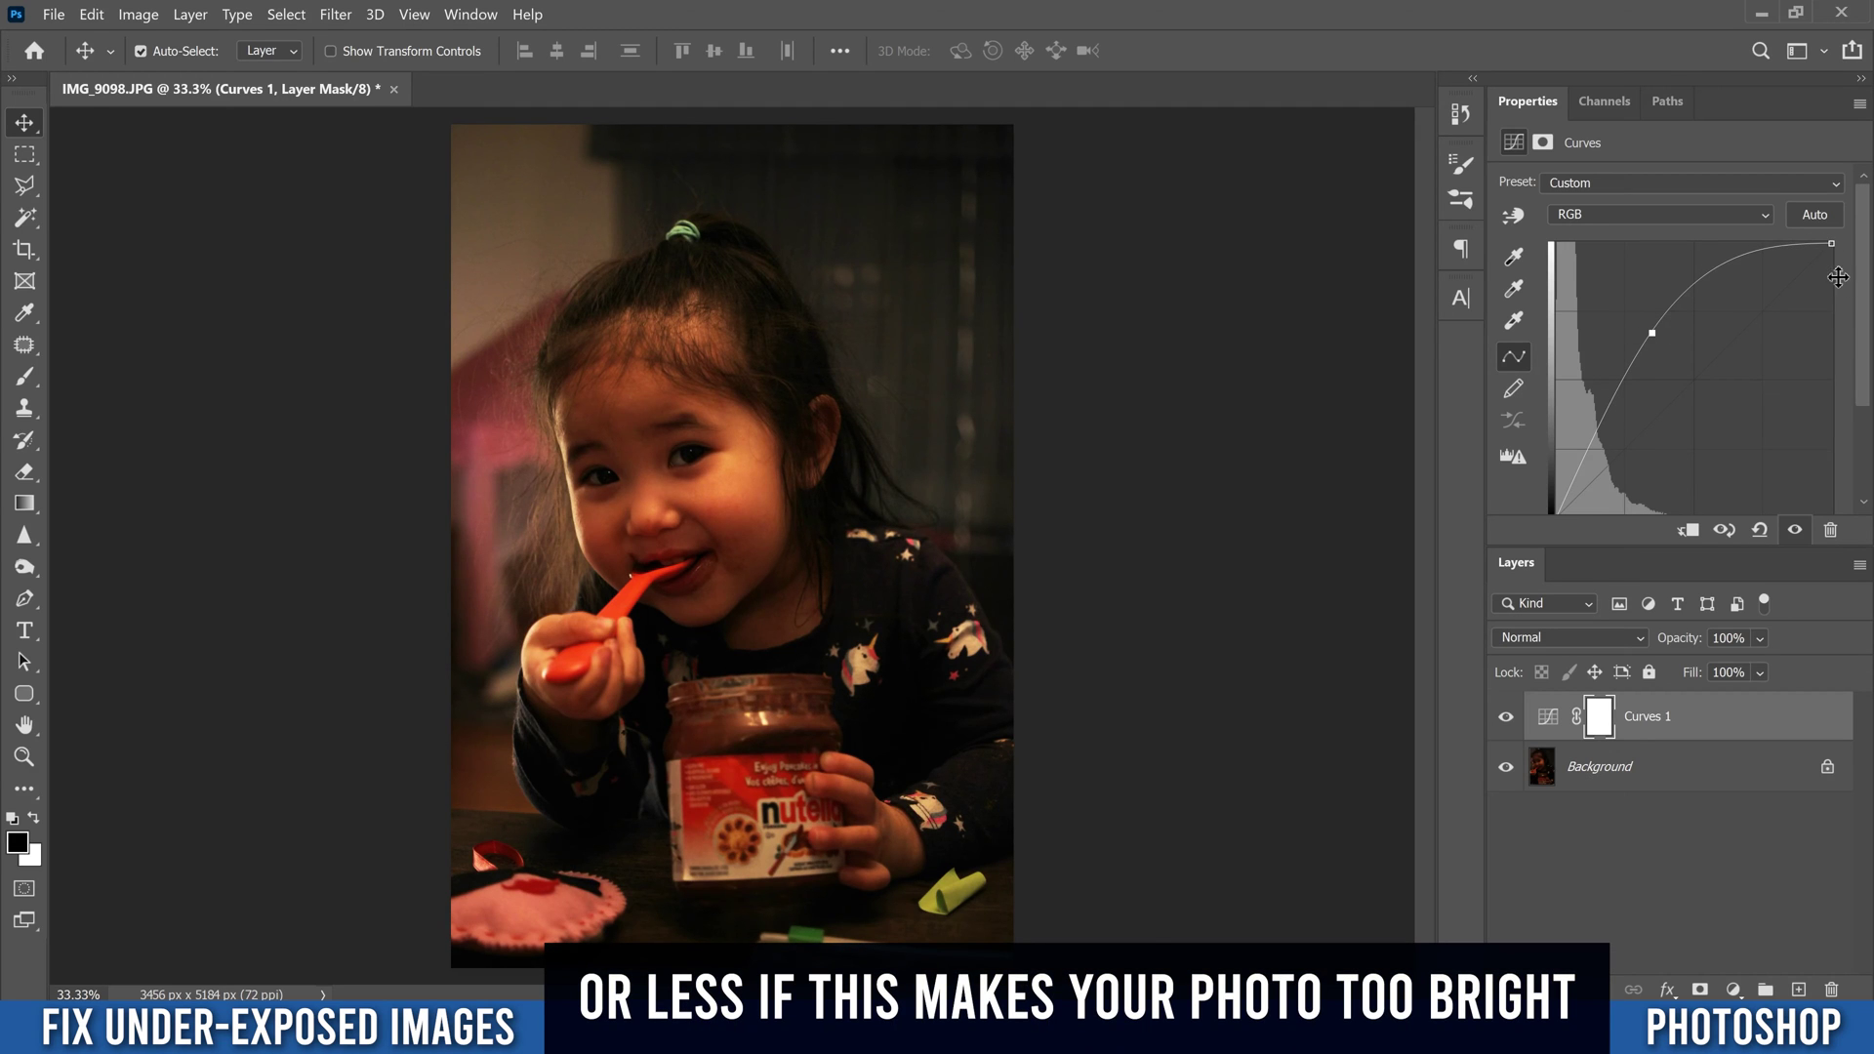
left_click(1593, 724)
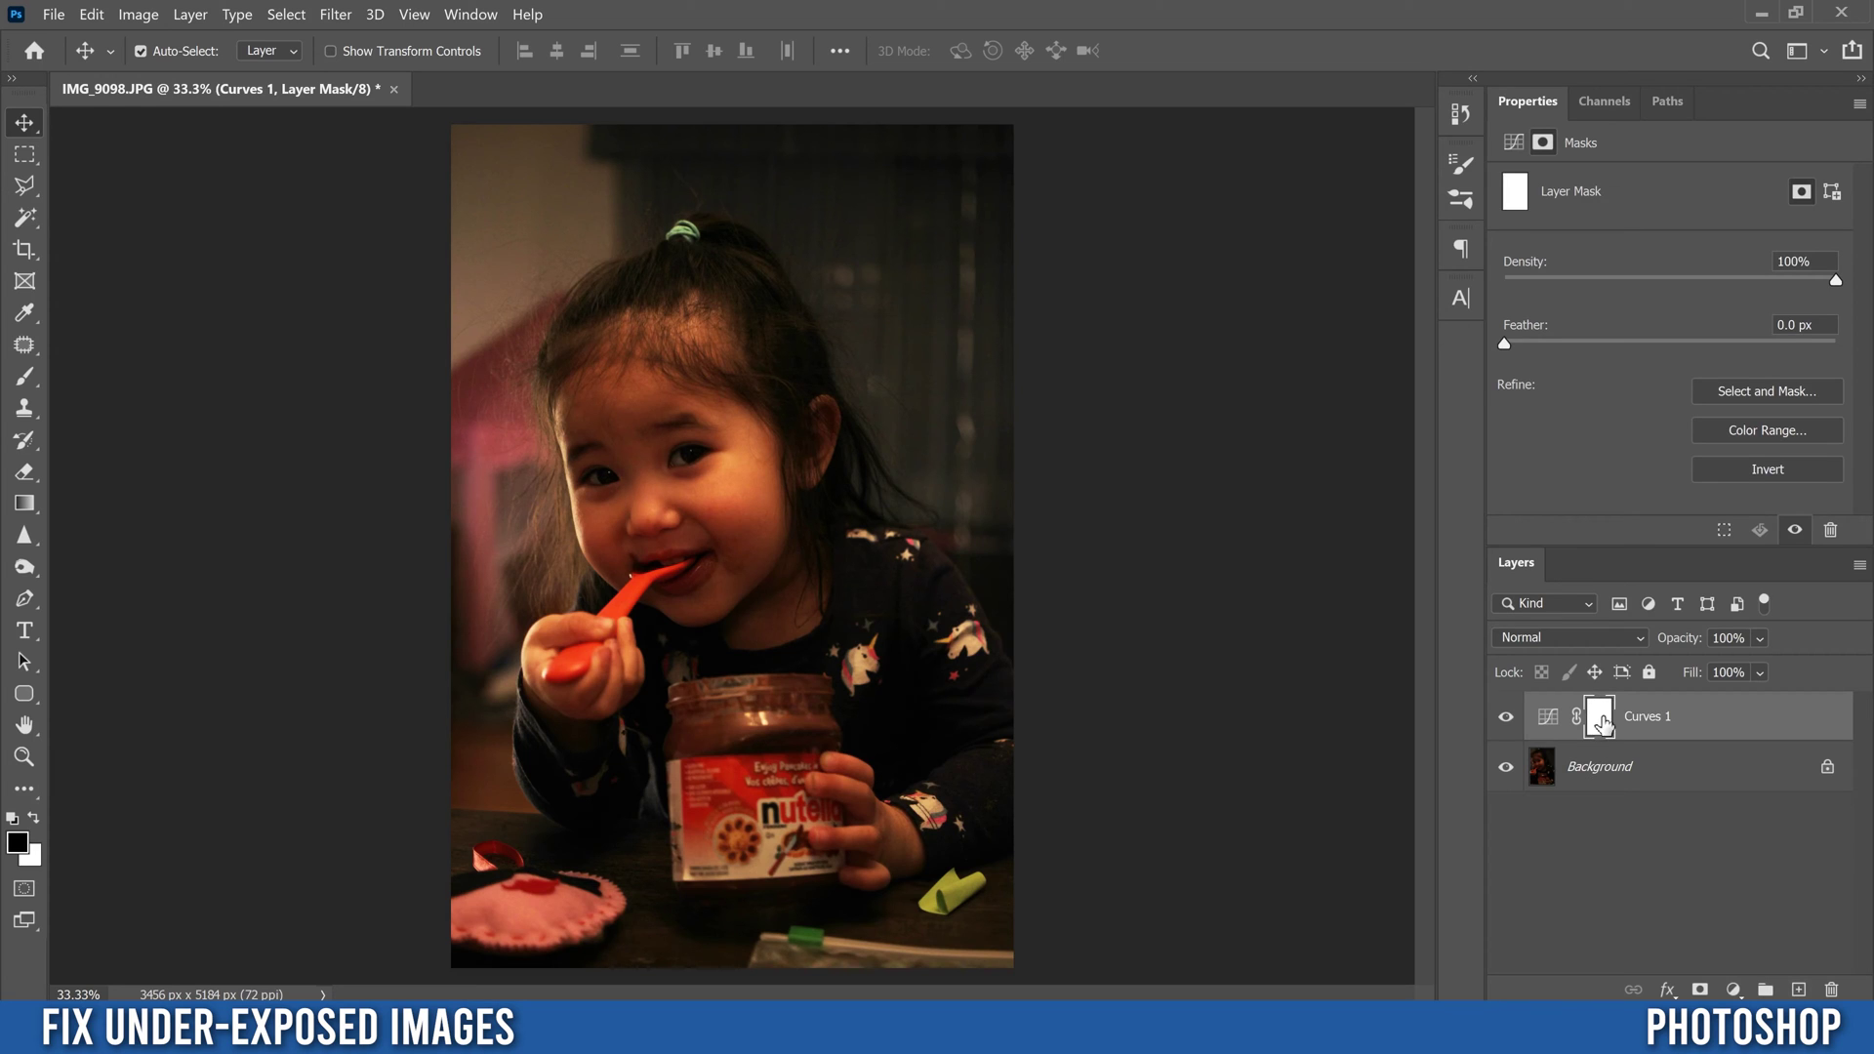
left_click(132, 15)
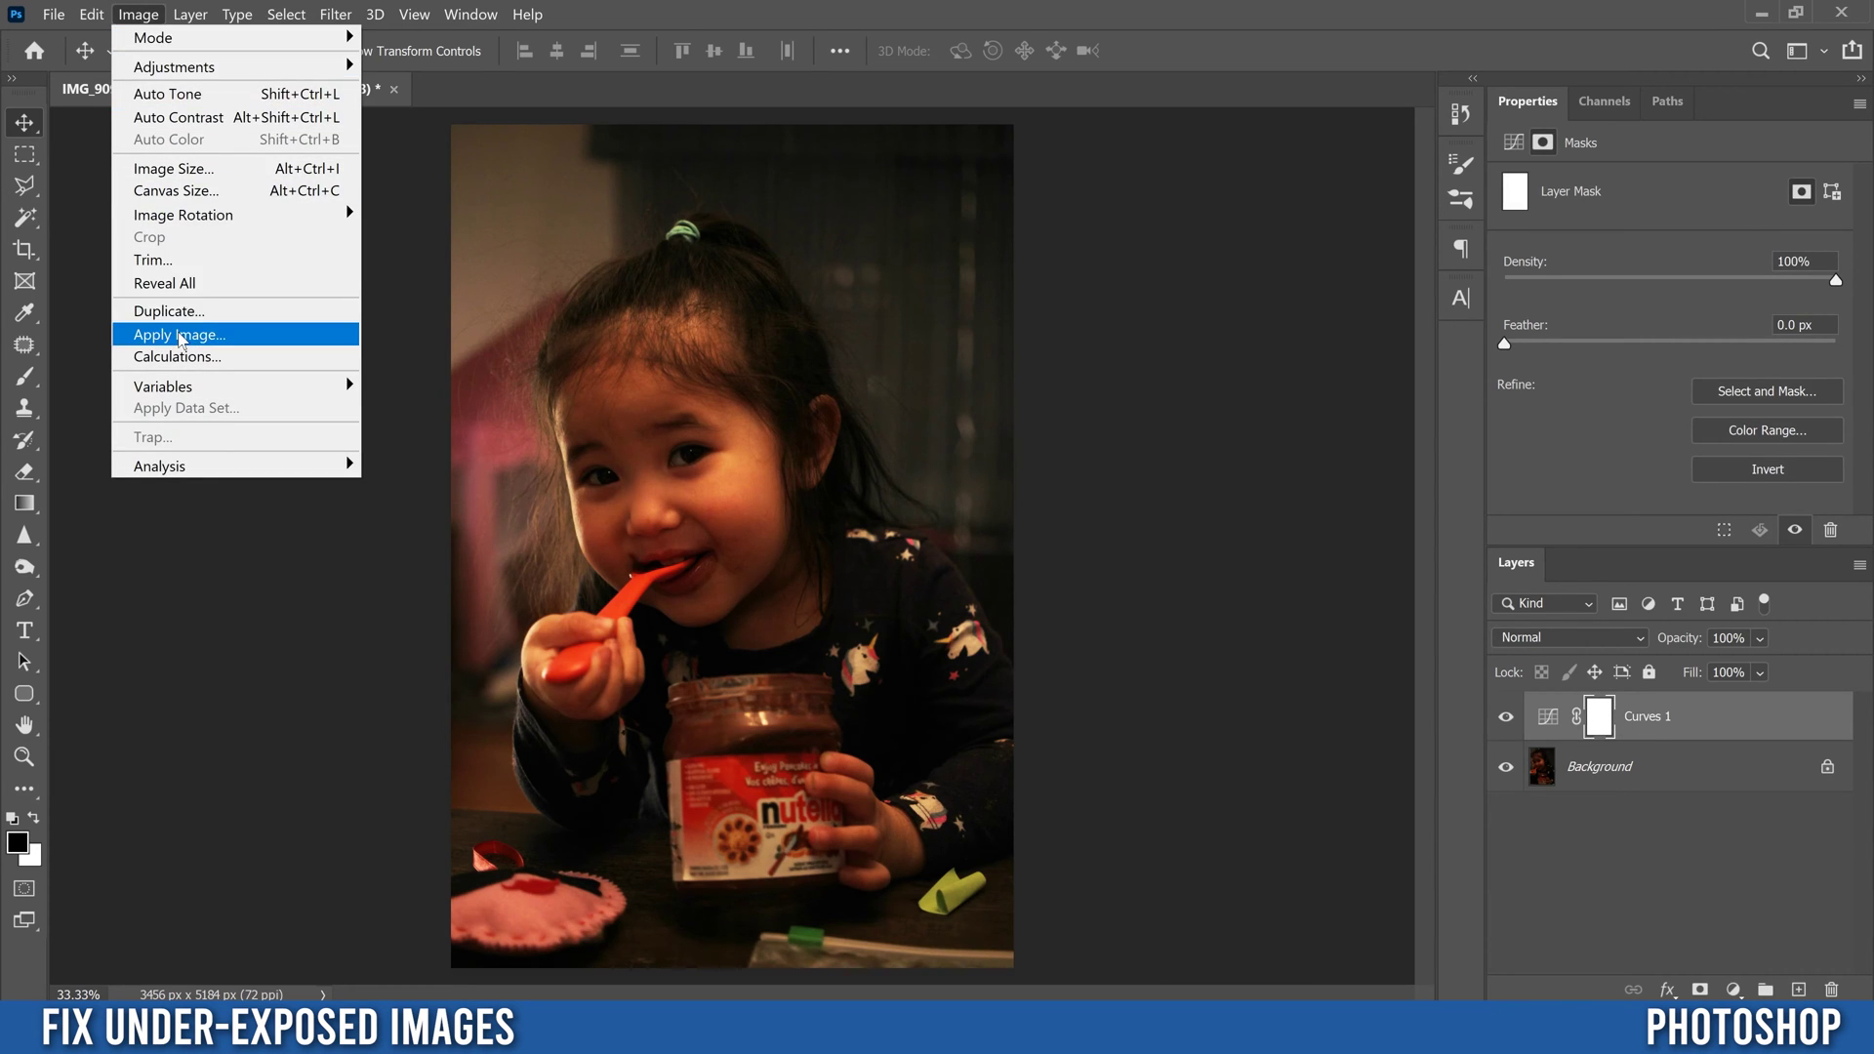
- Apply the merged RGB image, inverted with Multiply blending, into the Curves 1 mask
left_click(179, 333)
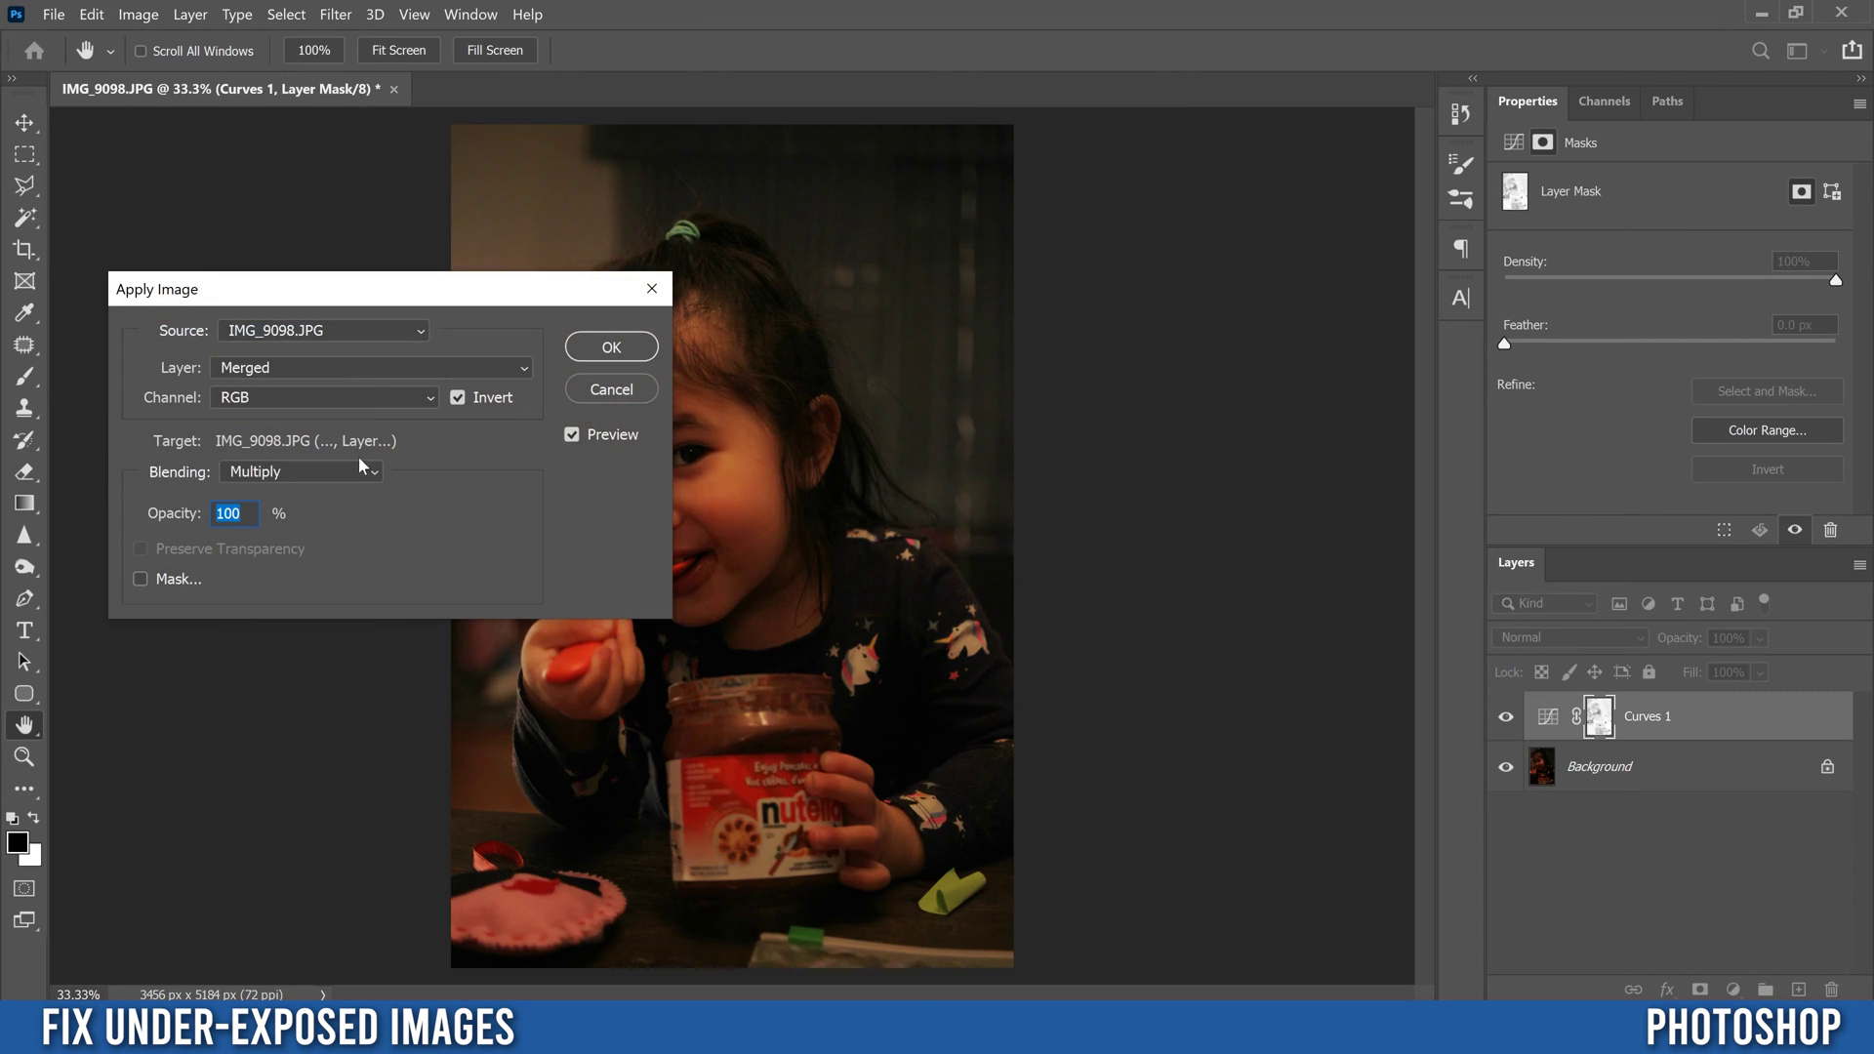
left_click(456, 398)
left_click_drag(507, 297, 363, 241)
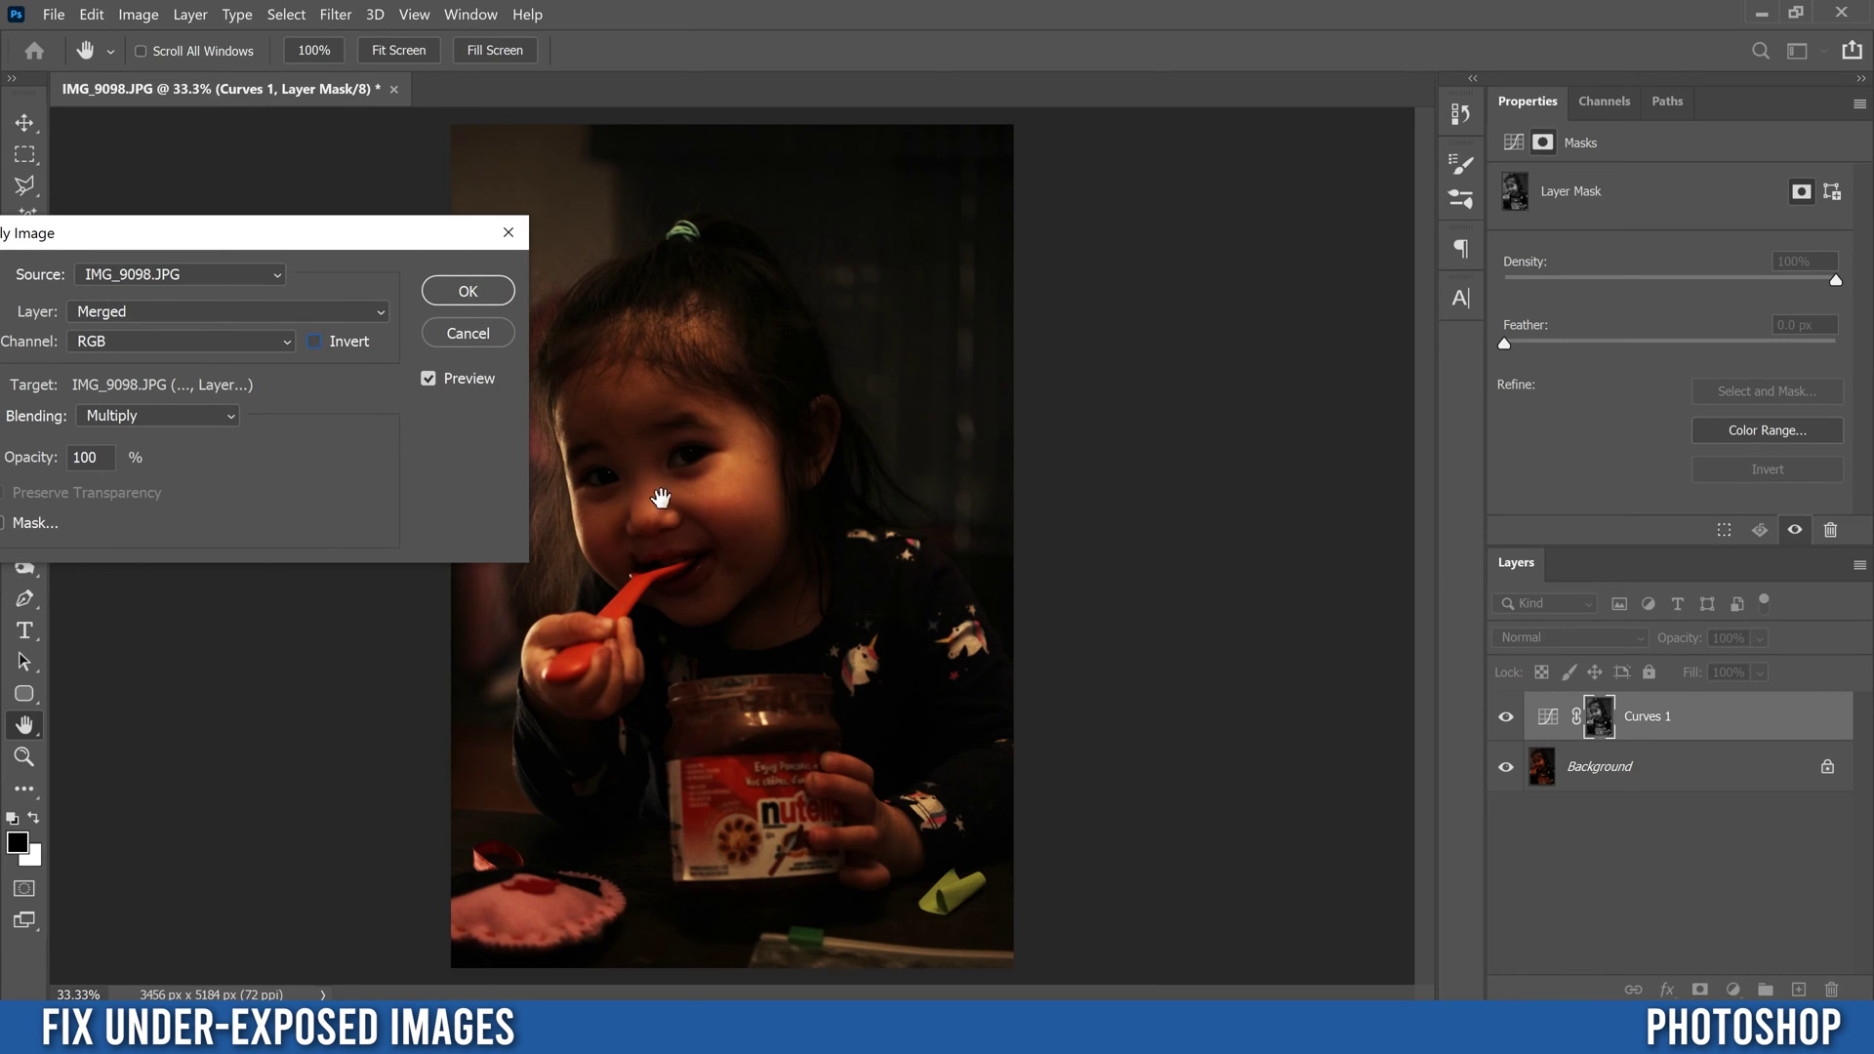
left_click(314, 340)
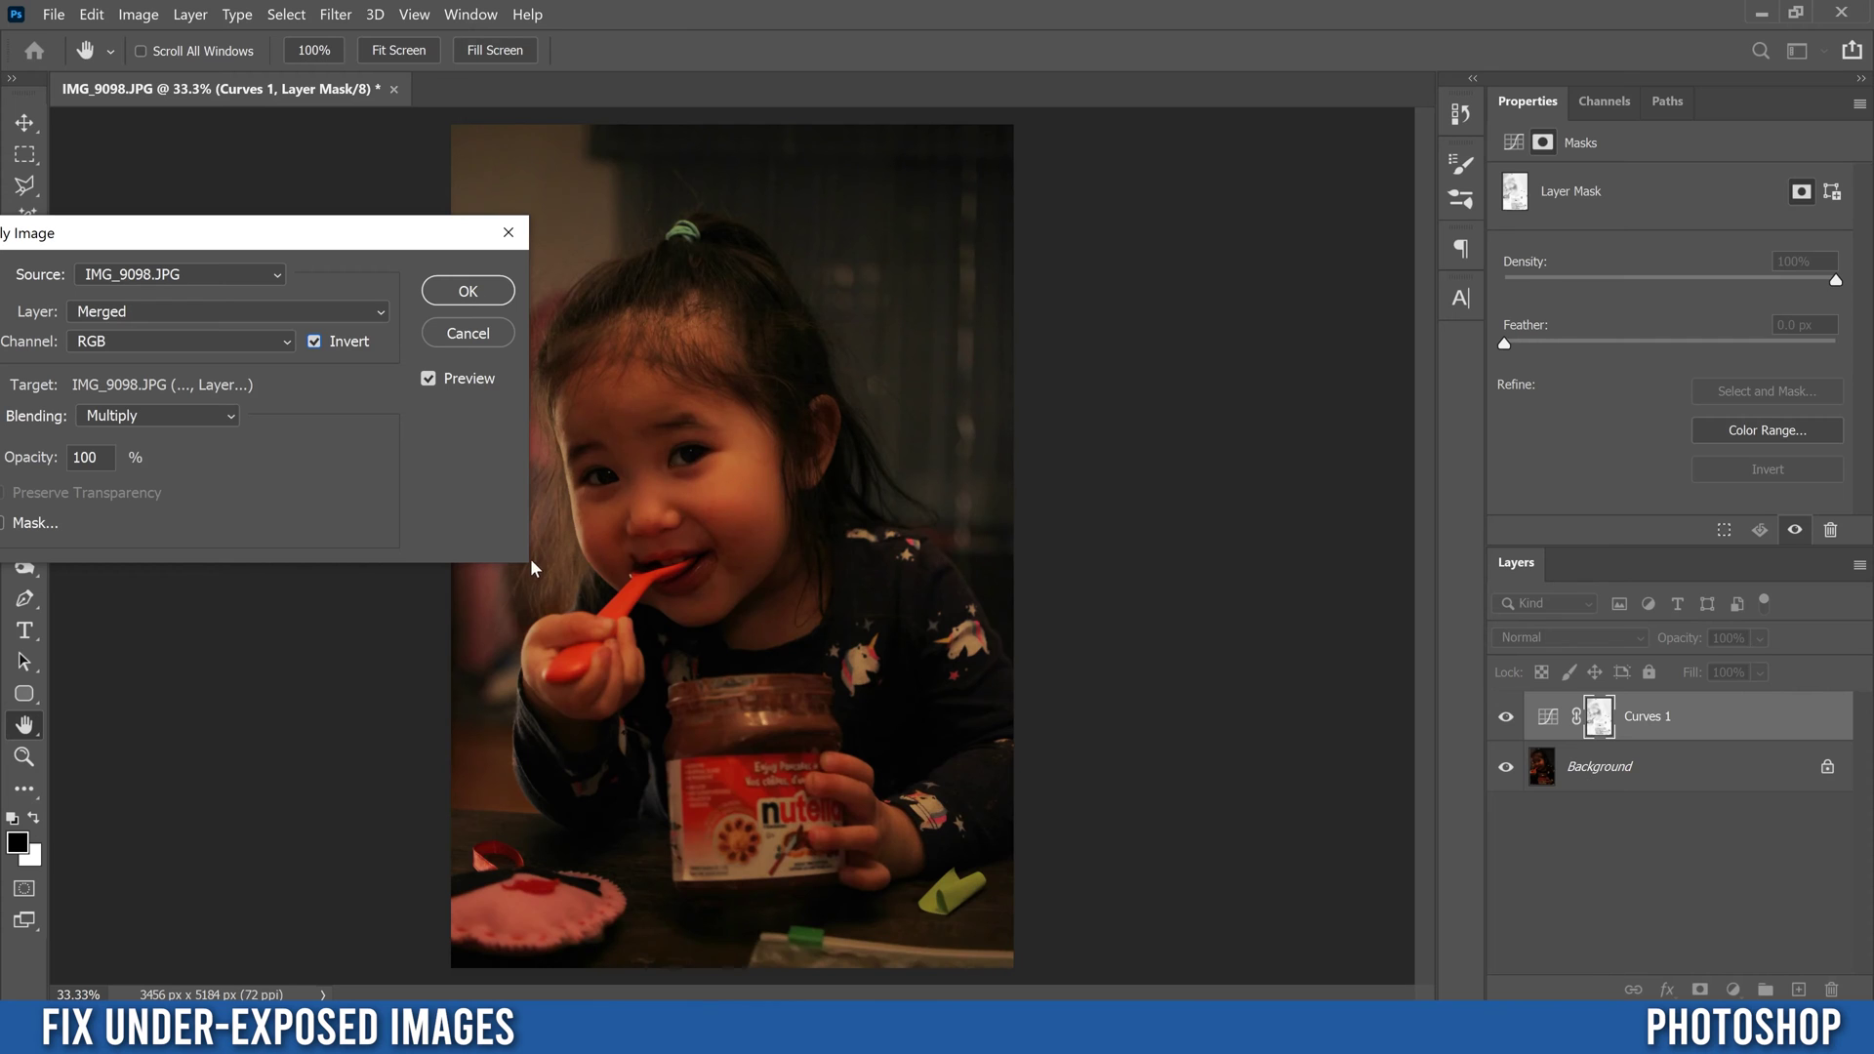
left_click(314, 341)
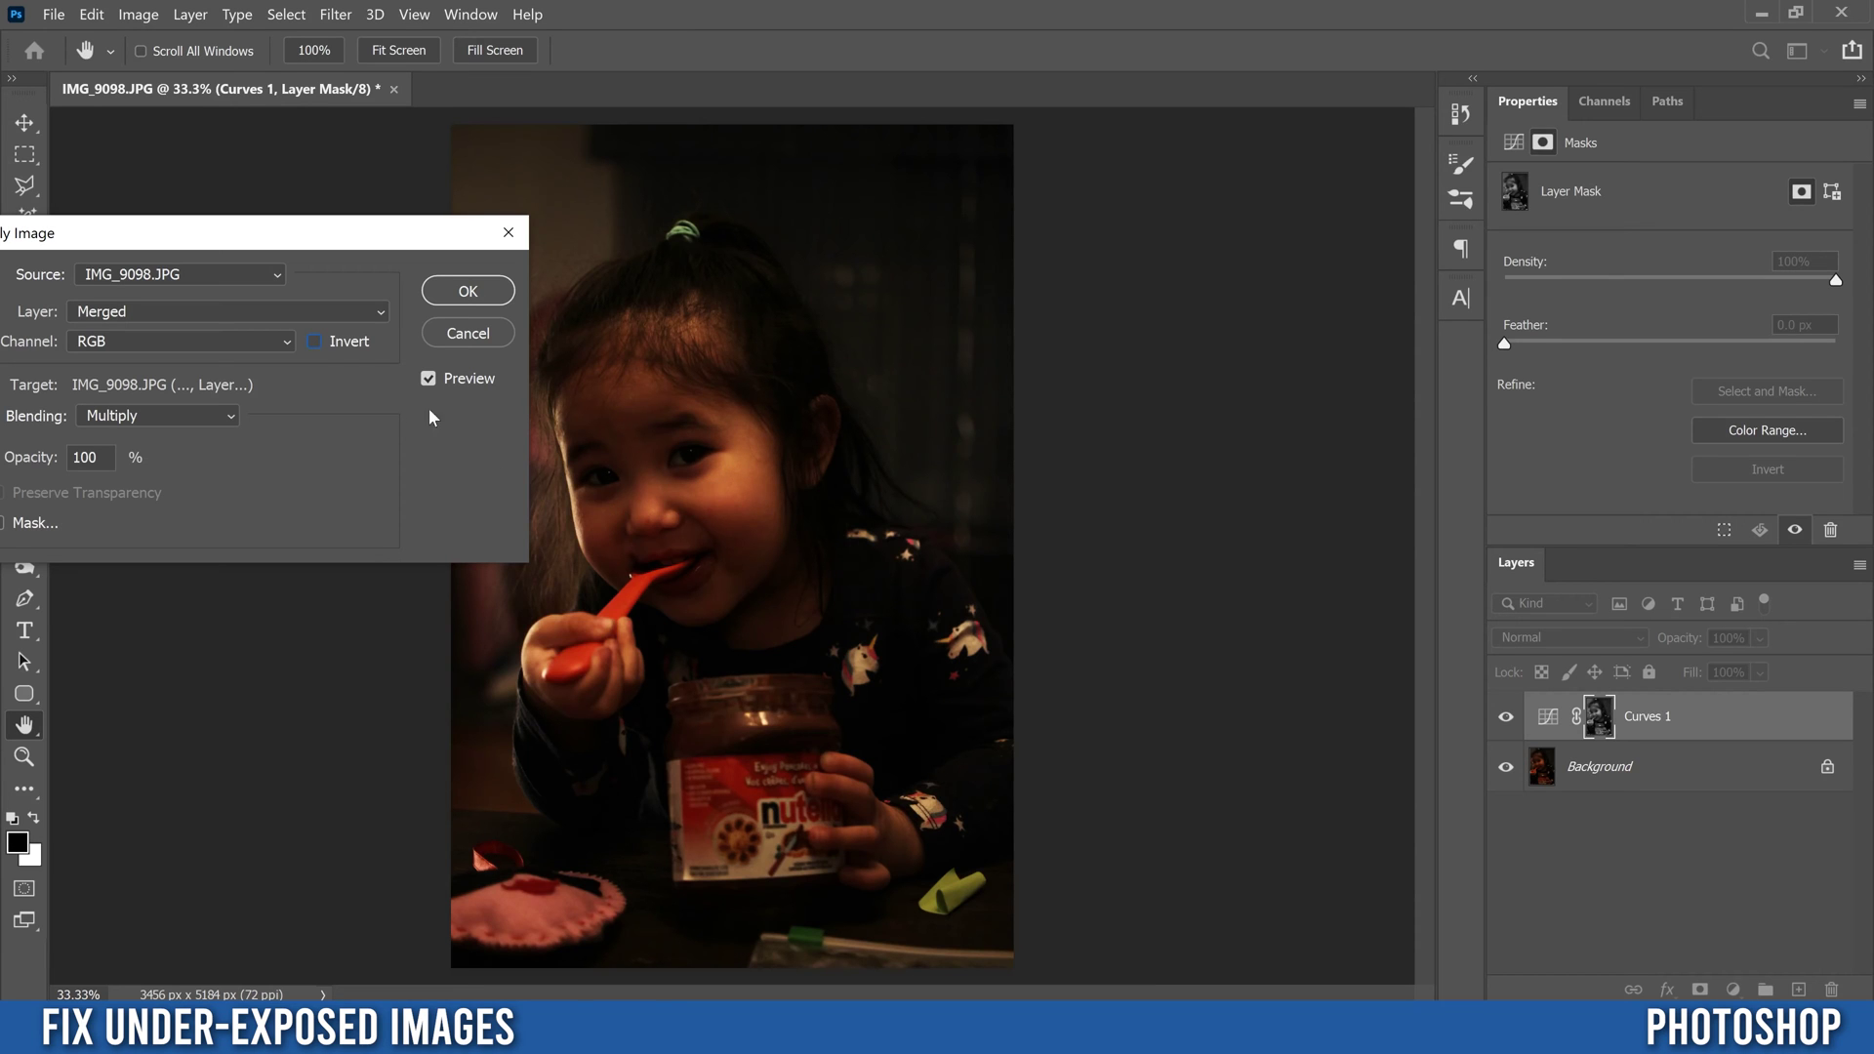
left_click(314, 341)
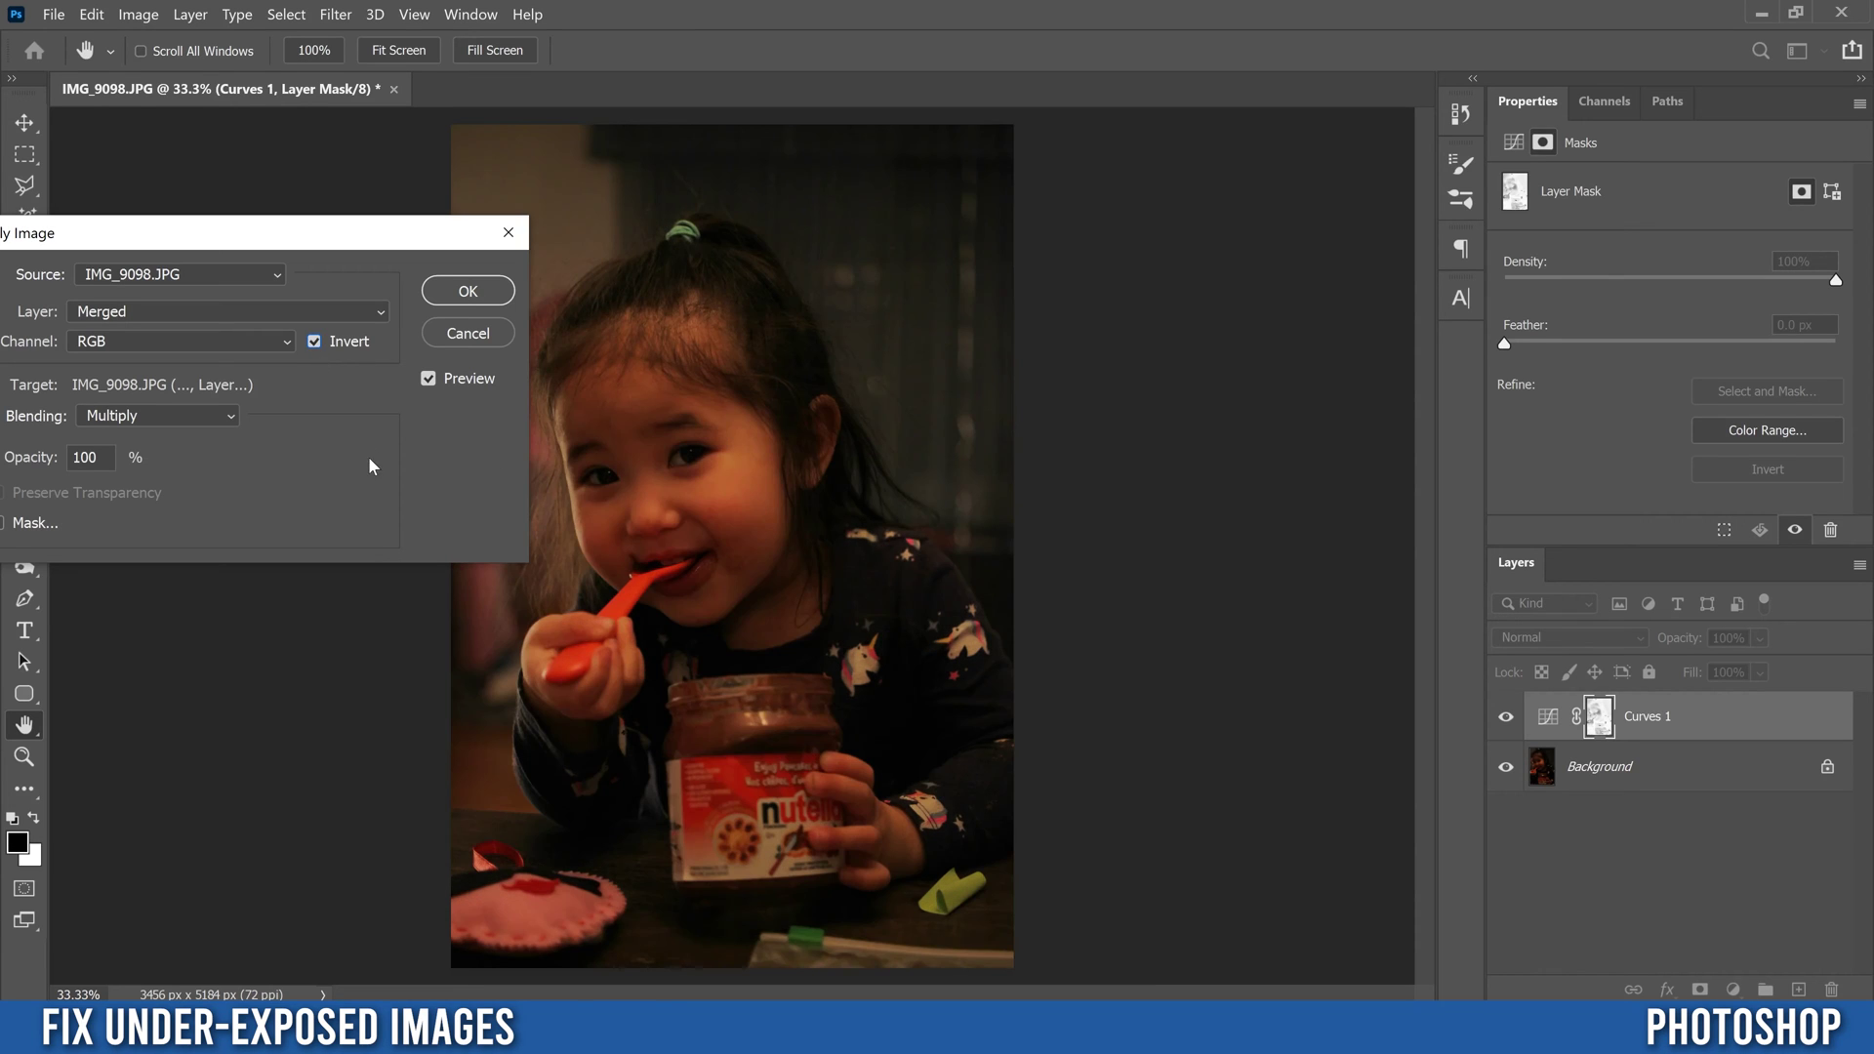
left_click(457, 291)
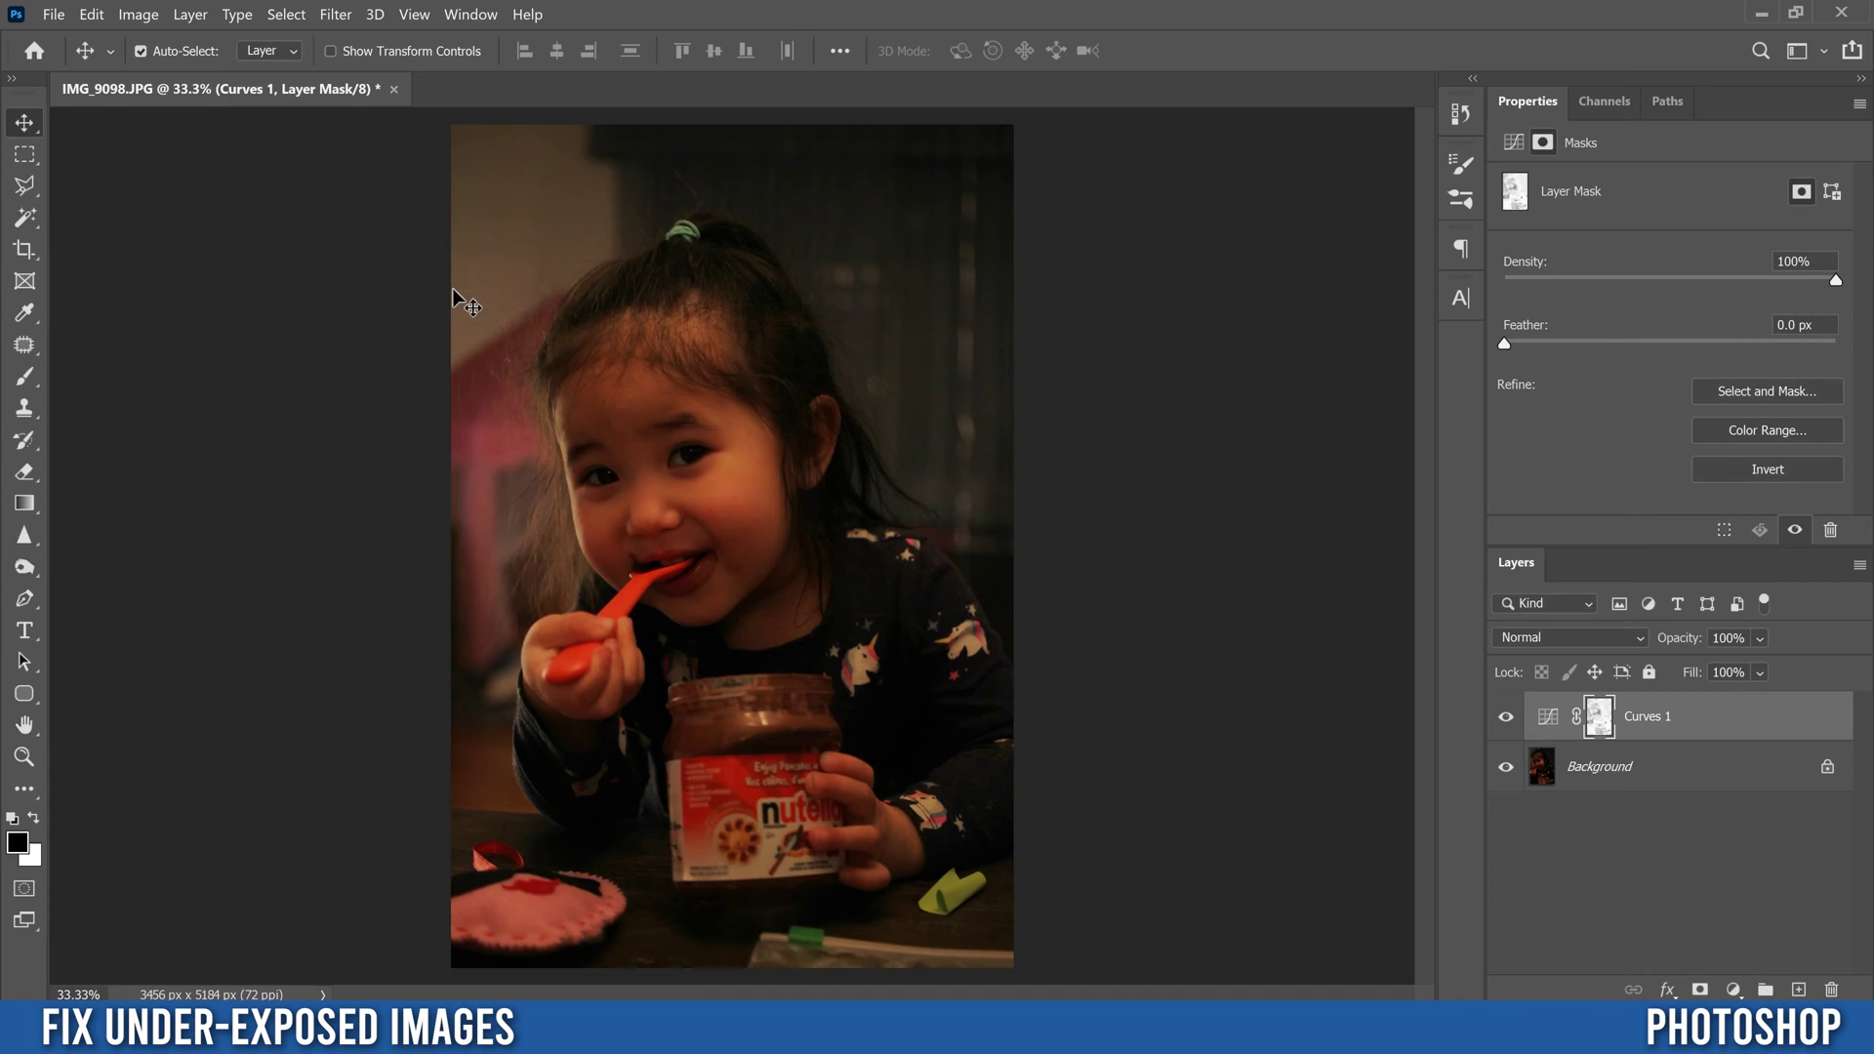
- Add a Hue/Saturation layer above Curves 1, leaving Saturation near neutral at -1
left_click(1733, 991)
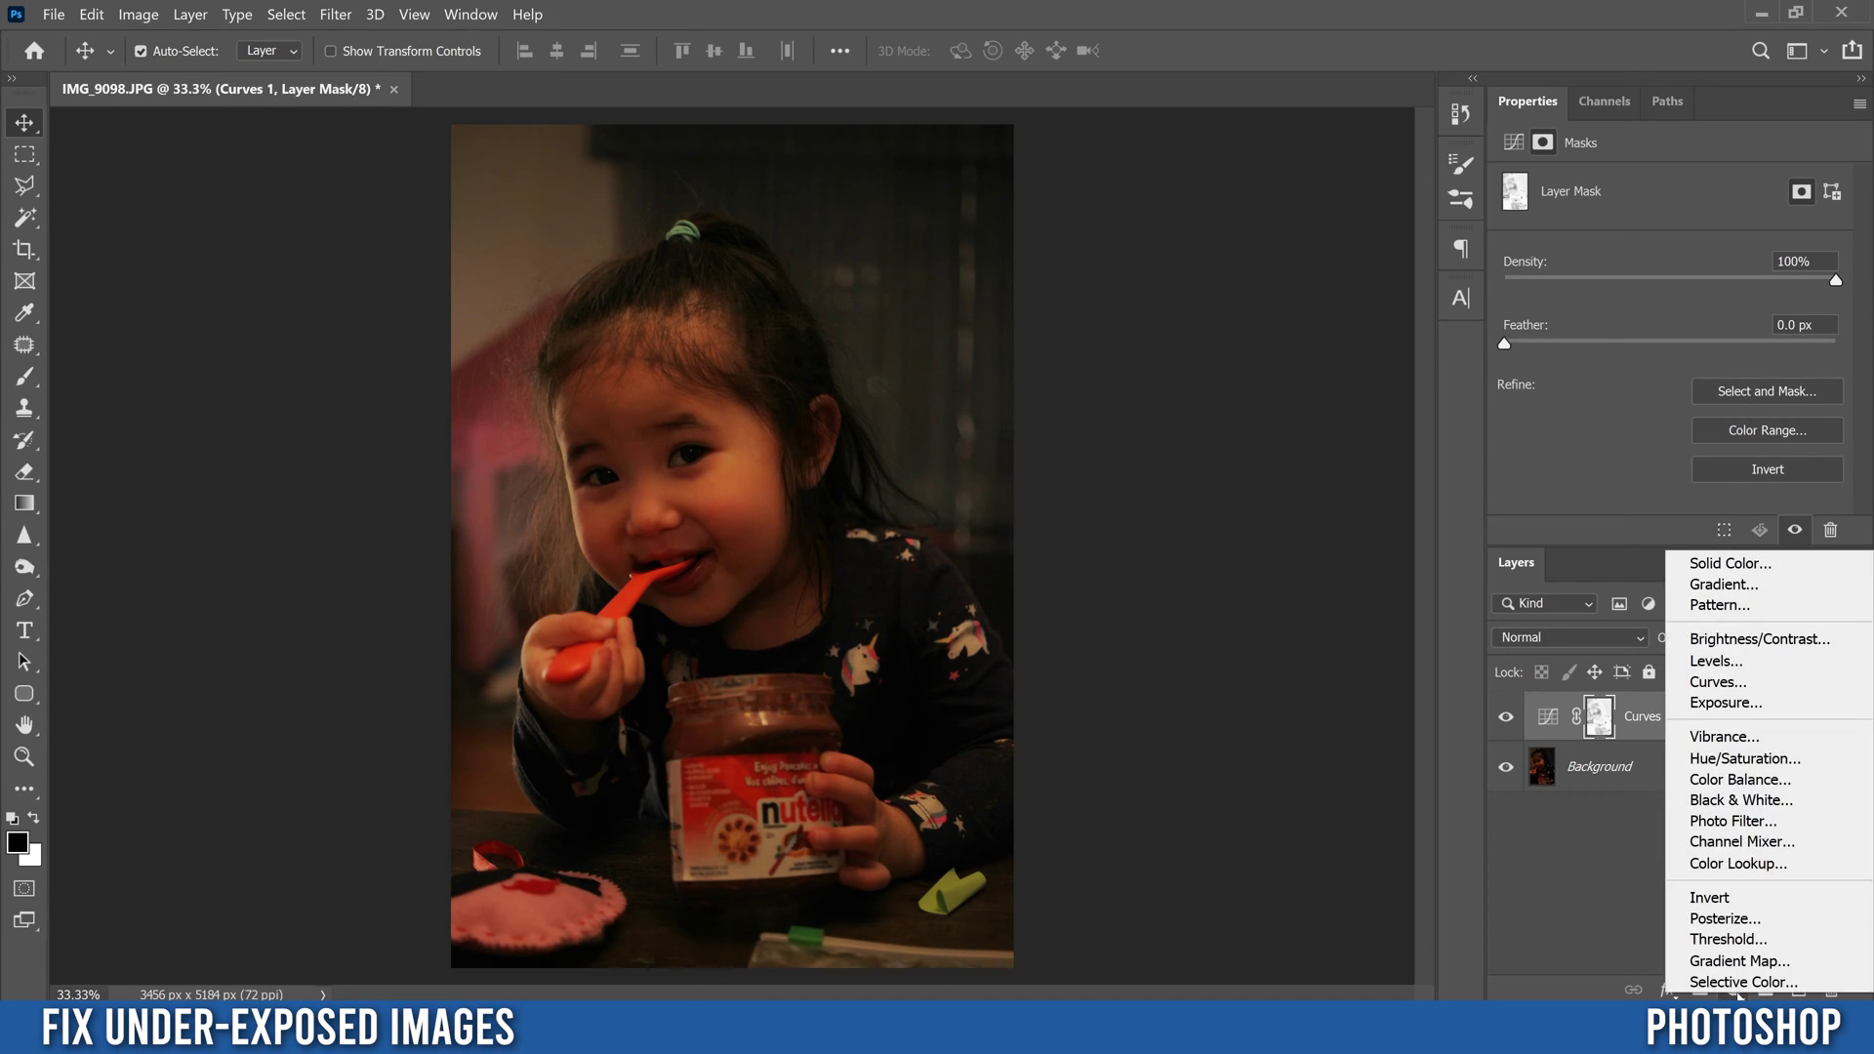
left_click(1768, 769)
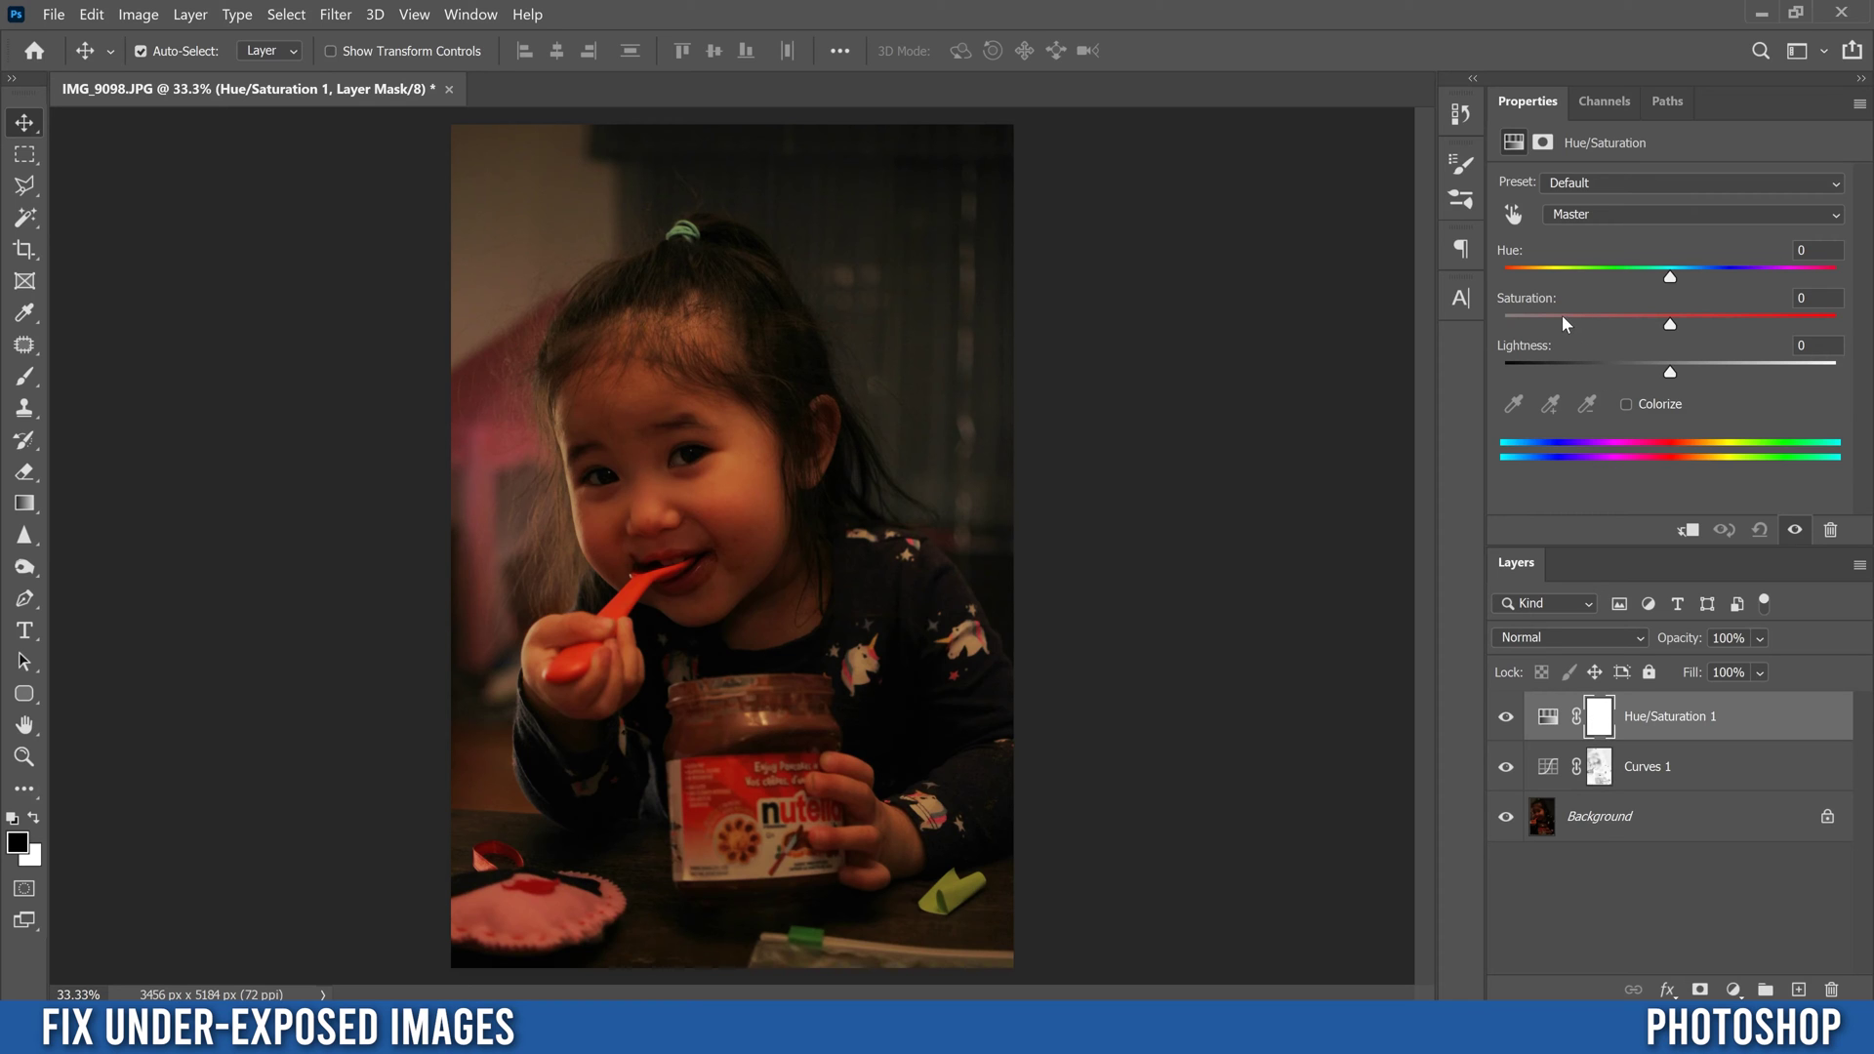
mouse_move(1671, 325)
left_mouse_down()
mouse_move(1806, 328)
mouse_move(1666, 326)
left_mouse_up()
left_click(1599, 774)
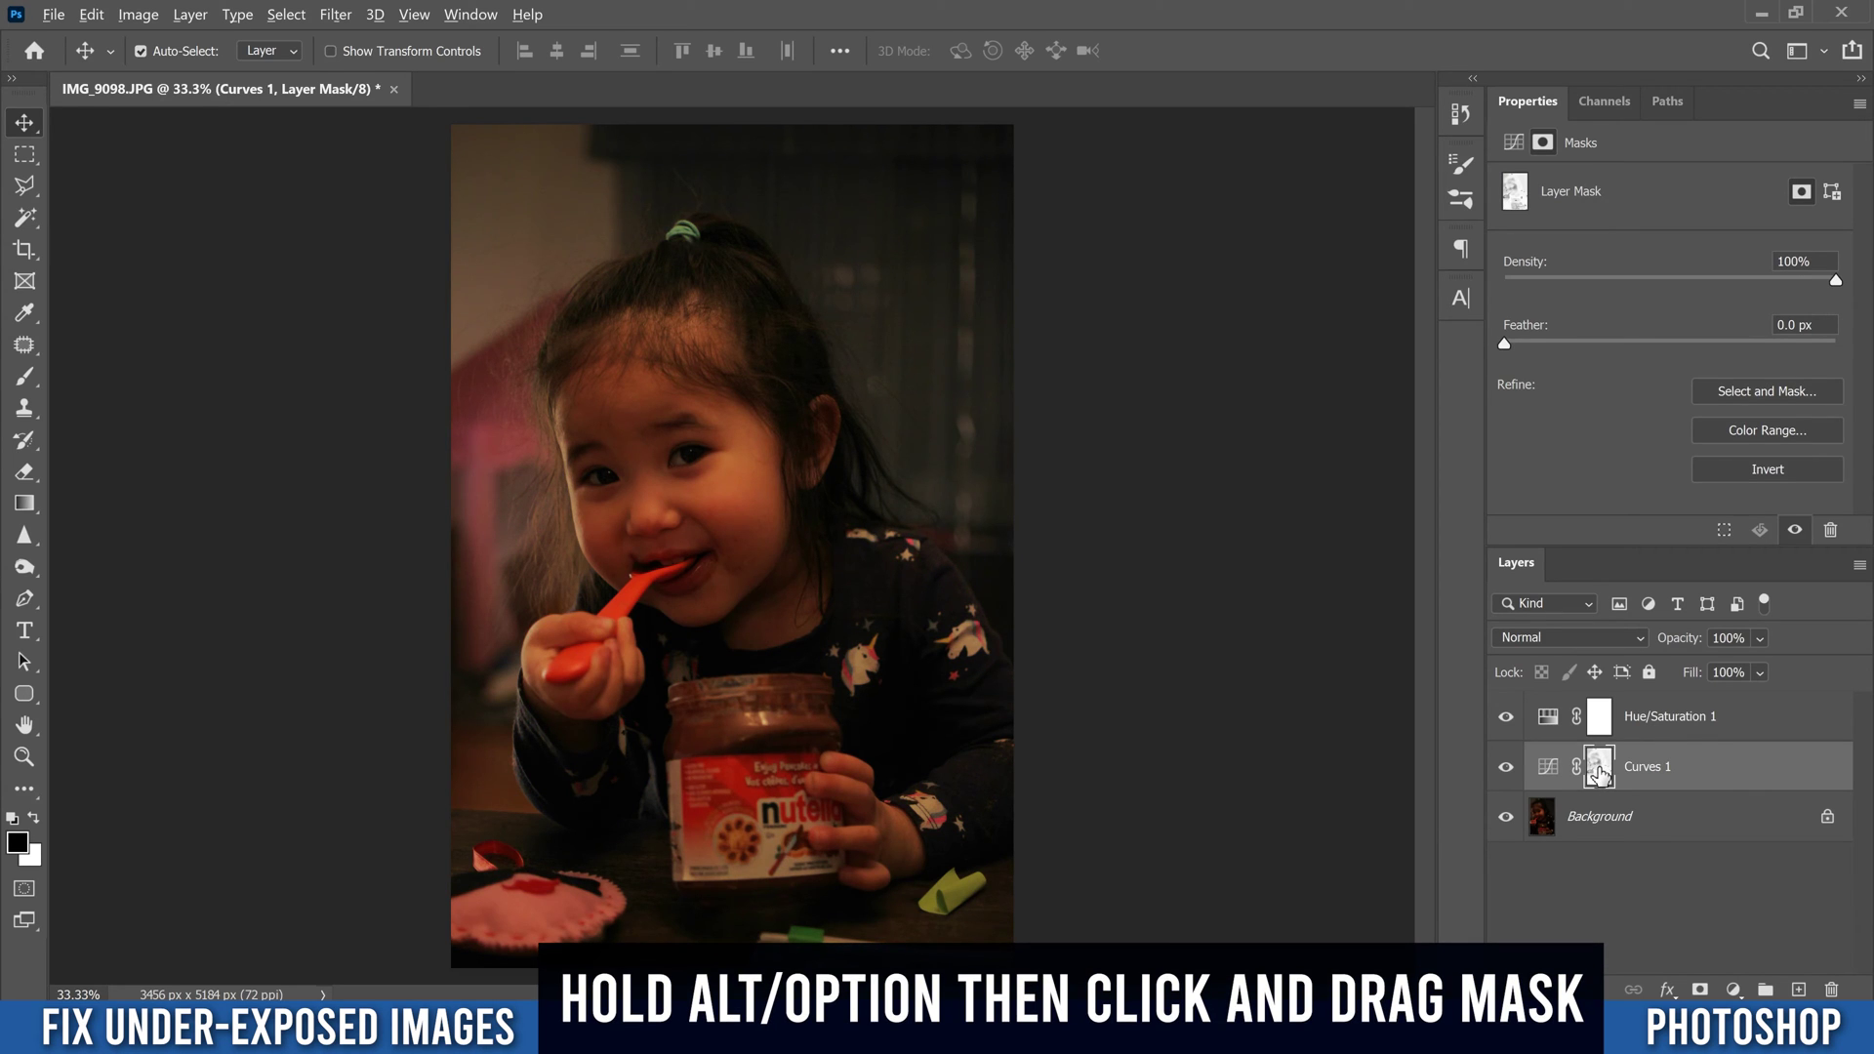
- Copy the Curves 1 mask onto Hue/Saturation 1, replacing its plain white mask
left_click_drag(1598, 774, 1604, 719)
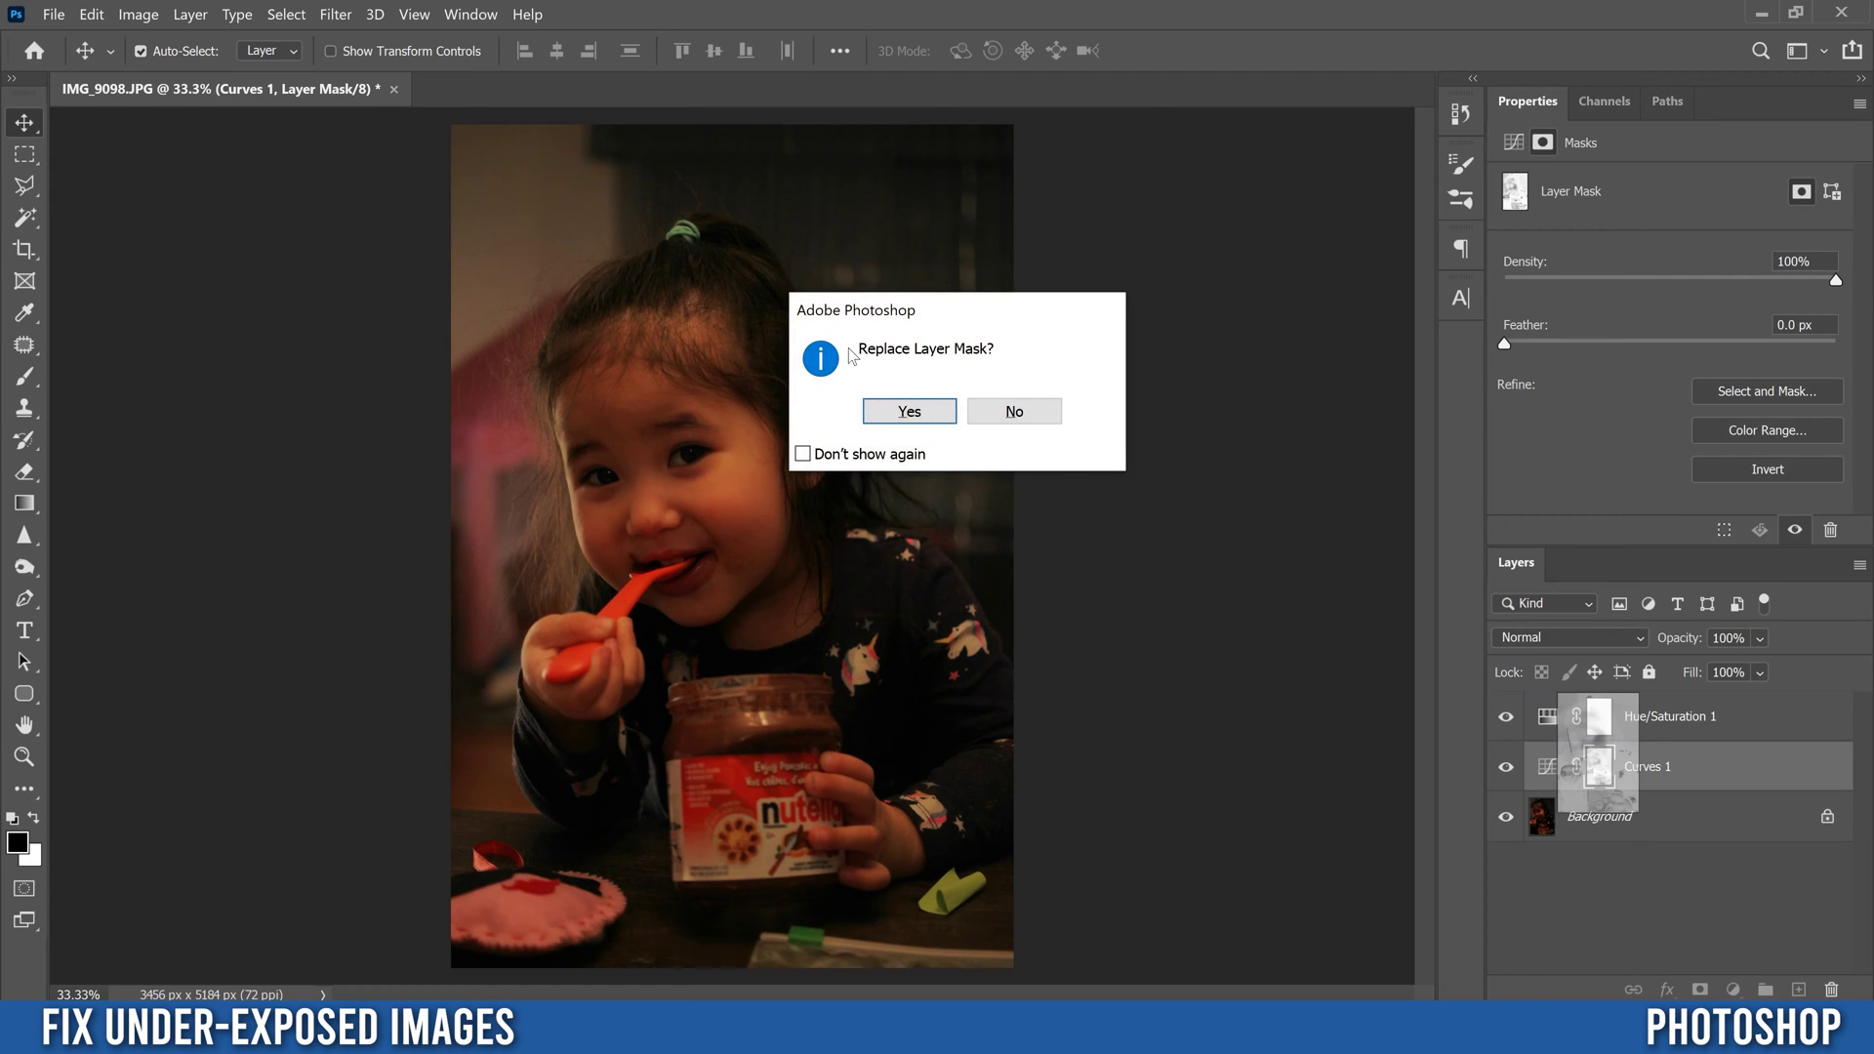
left_click(911, 414)
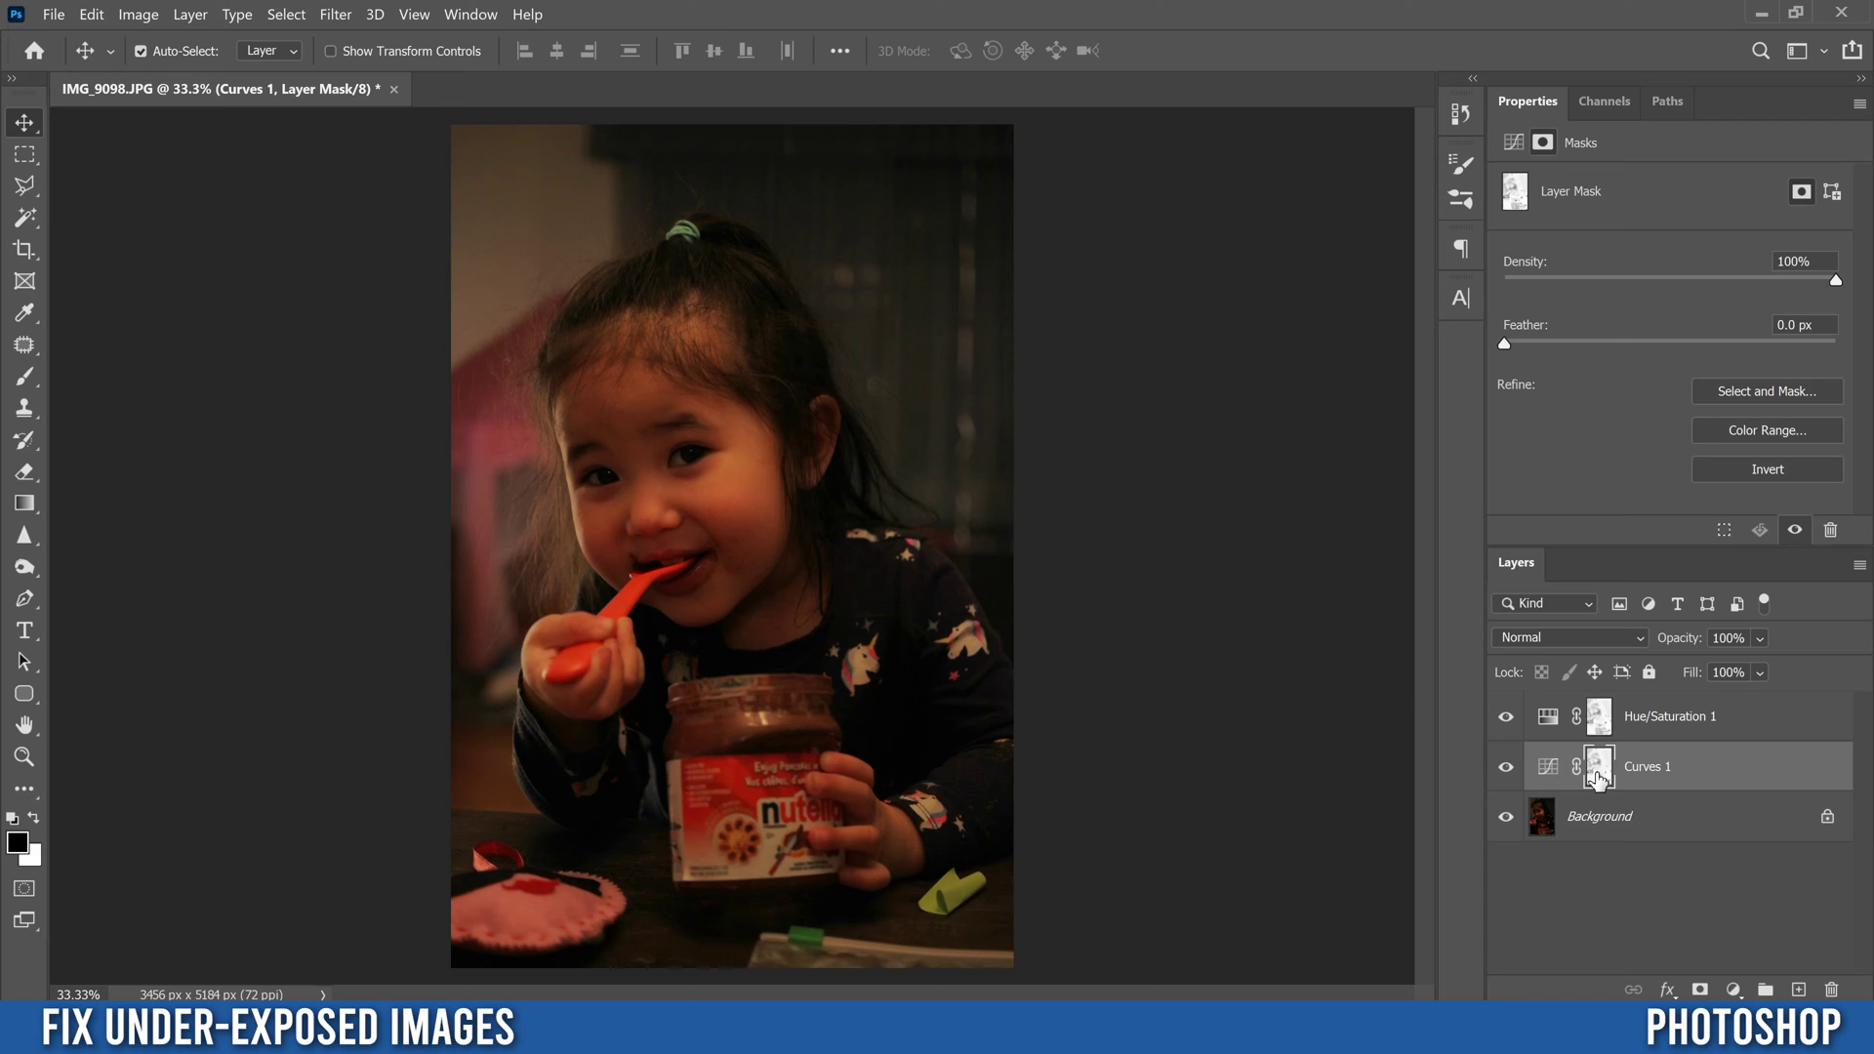
left_click(1598, 719)
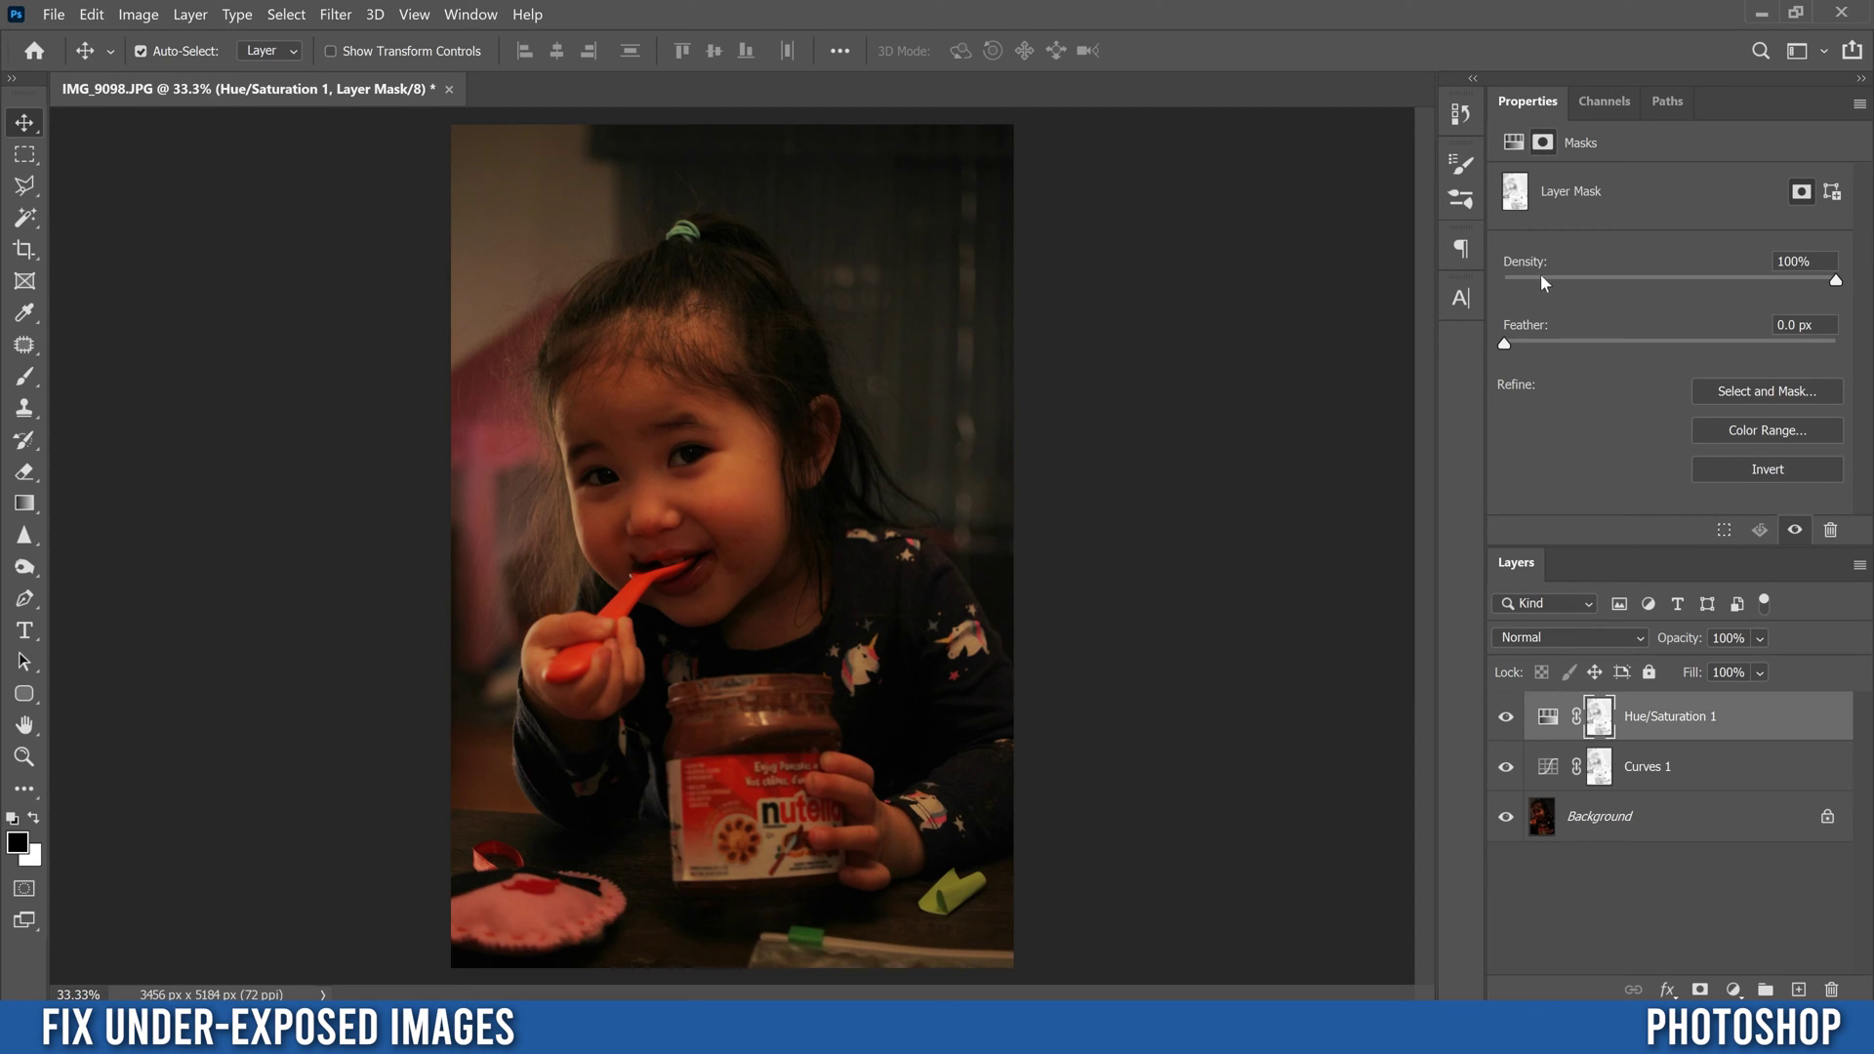
left_click(1549, 723)
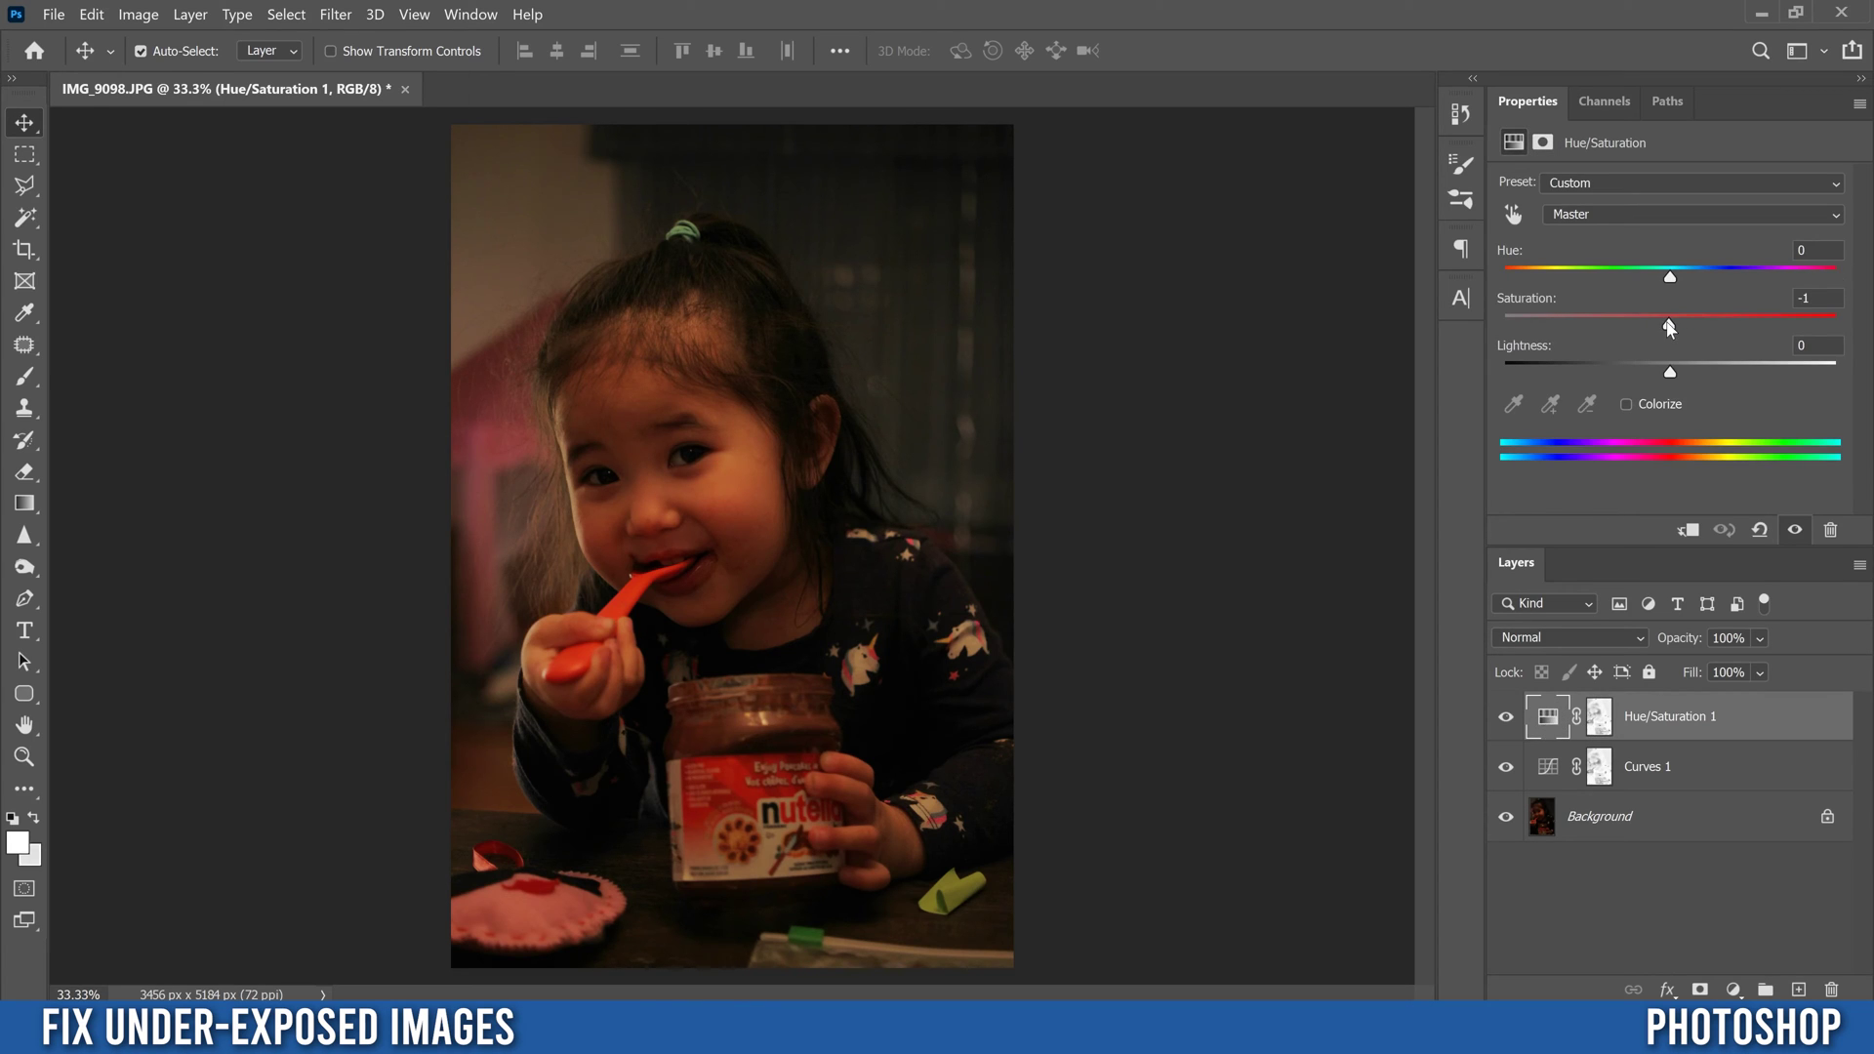
- Set the Hue/Saturation 1 layer to Hue +3 and Saturation +4
left_click_drag(1665, 322, 1671, 323)
left_click_drag(1674, 280, 1664, 282)
left_click(1599, 717)
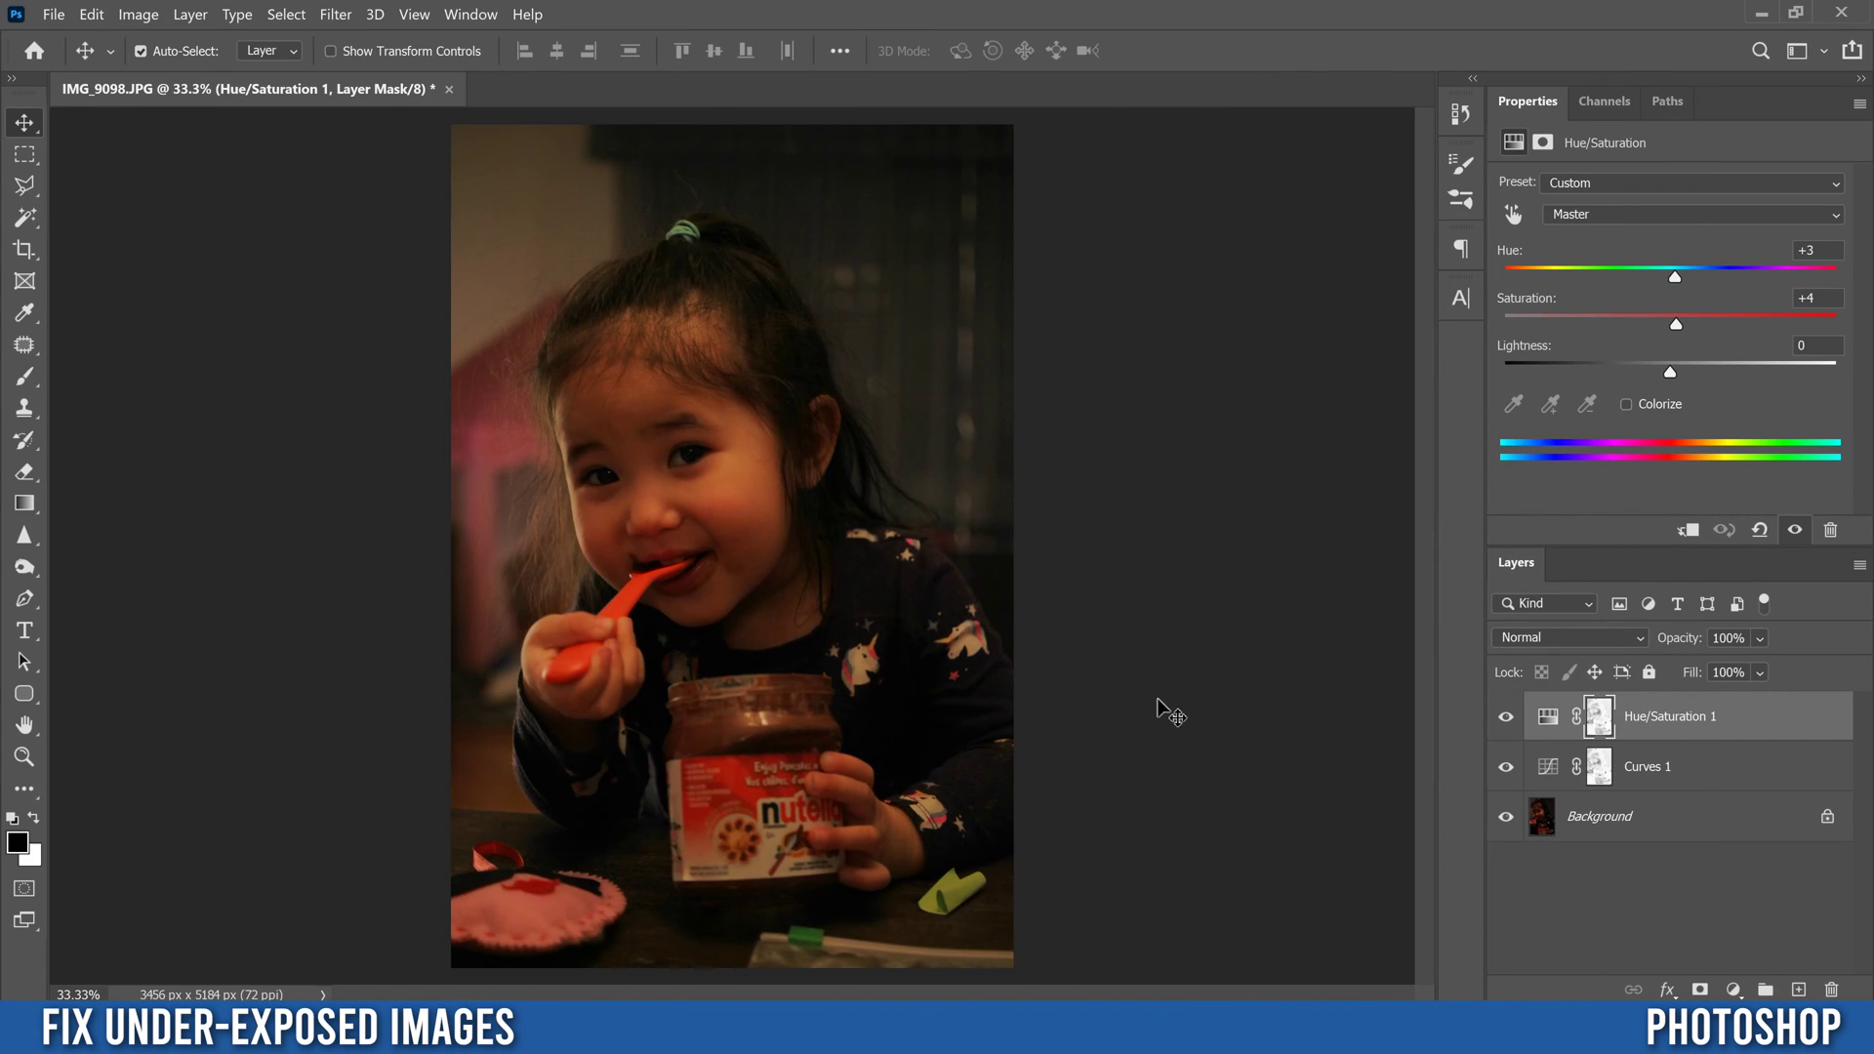
left_click(1734, 989)
- Add a Levels layer with input levels 0, 1.03 and 221
left_click(1729, 660)
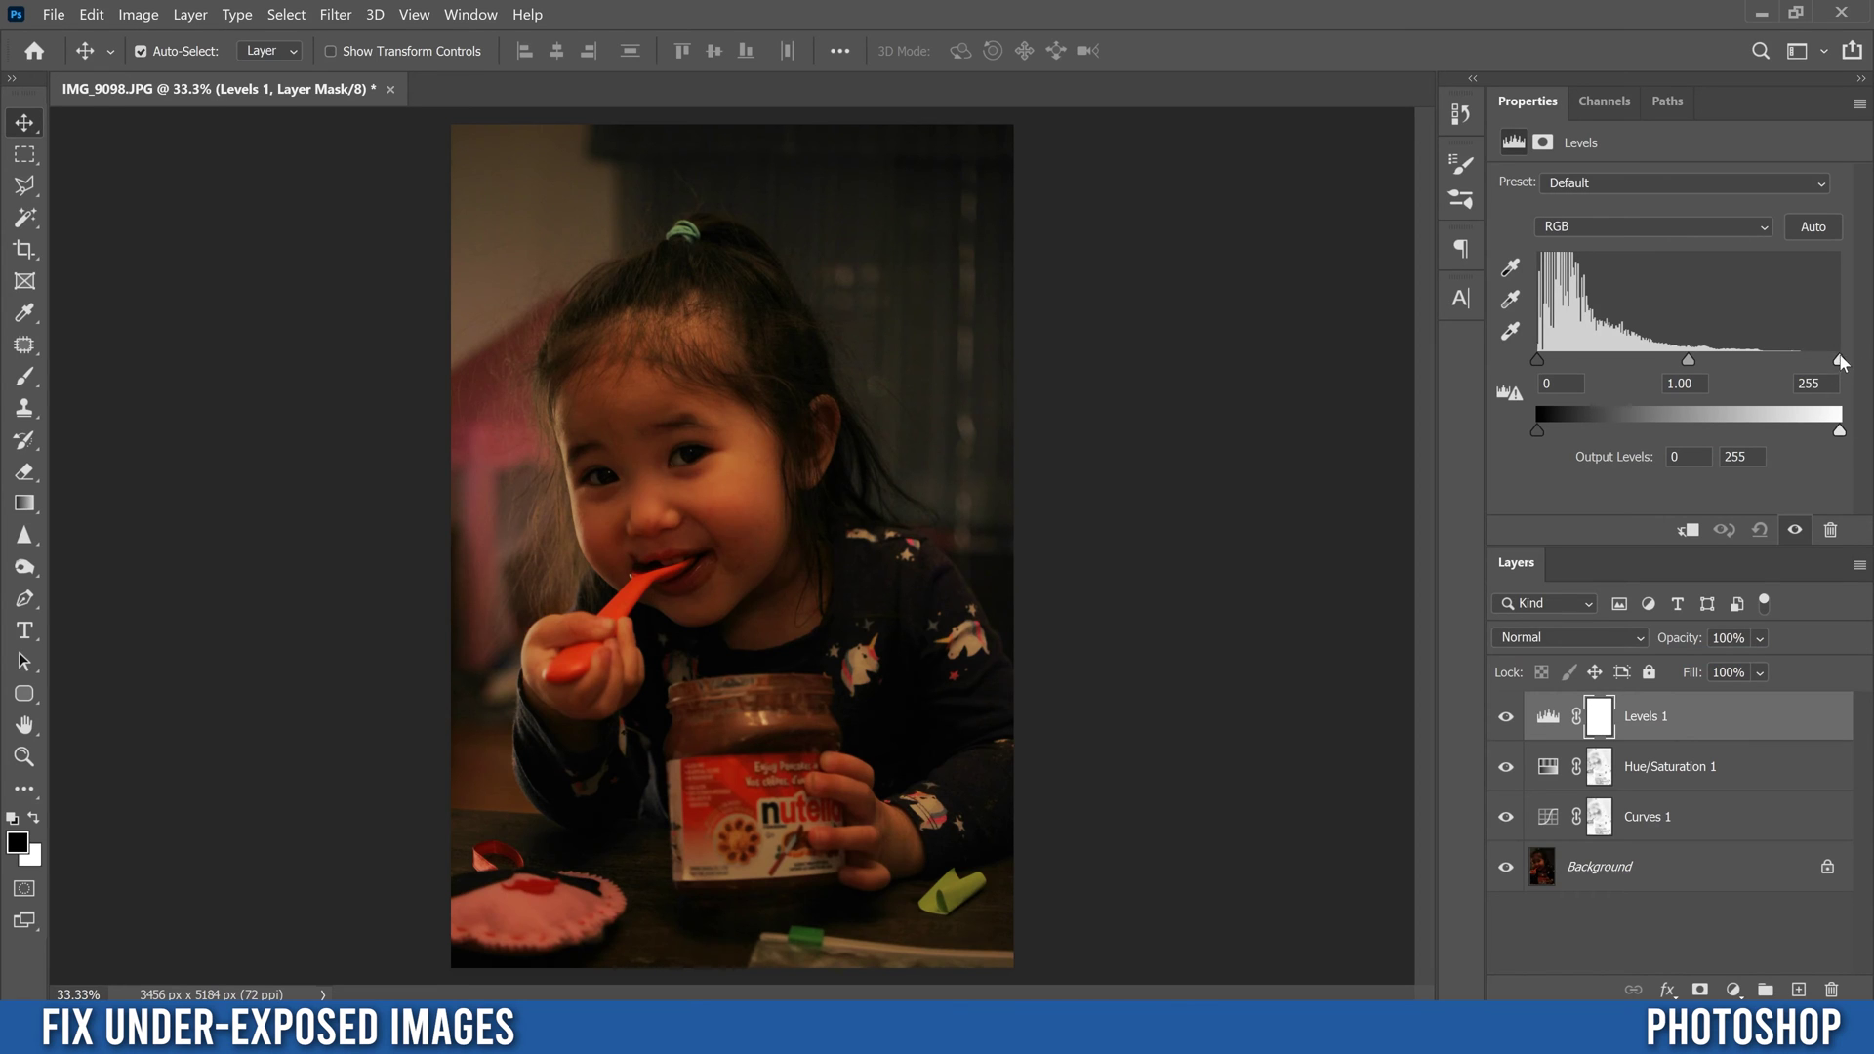
left_click_drag(1839, 363, 1801, 363)
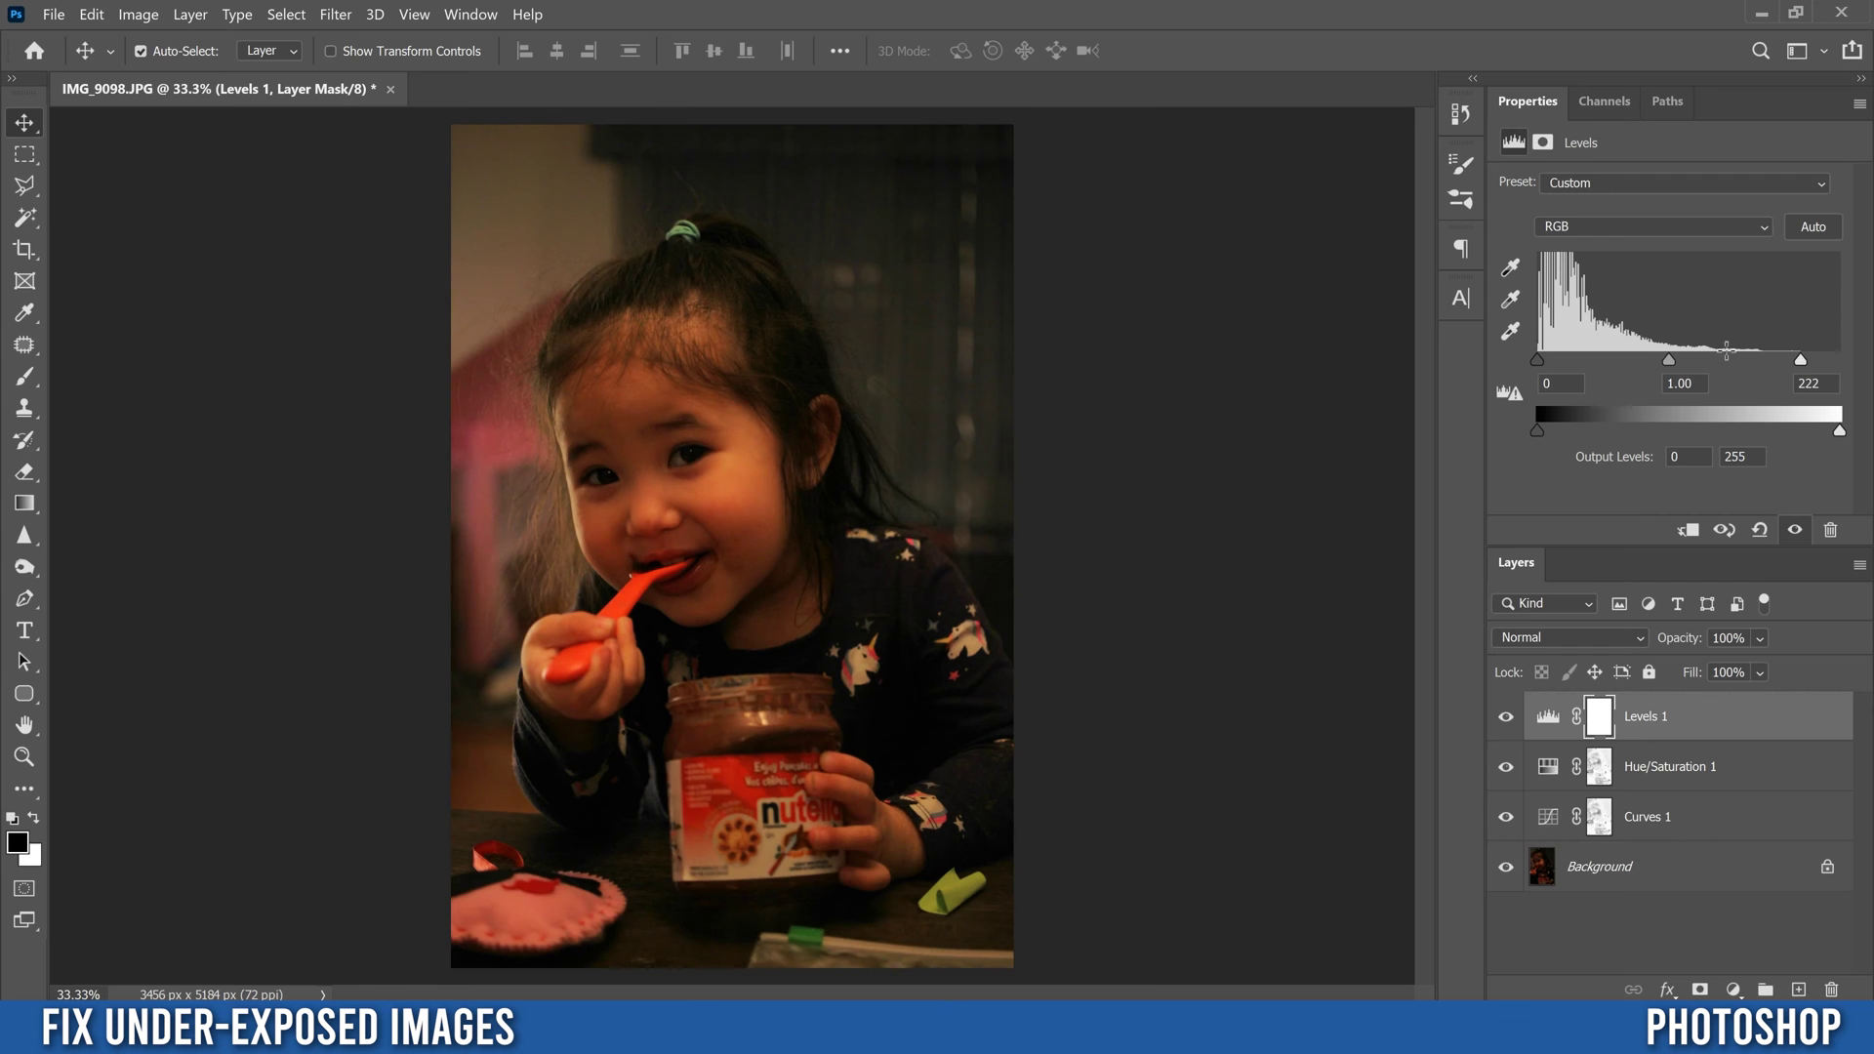
key("ctrl+z")
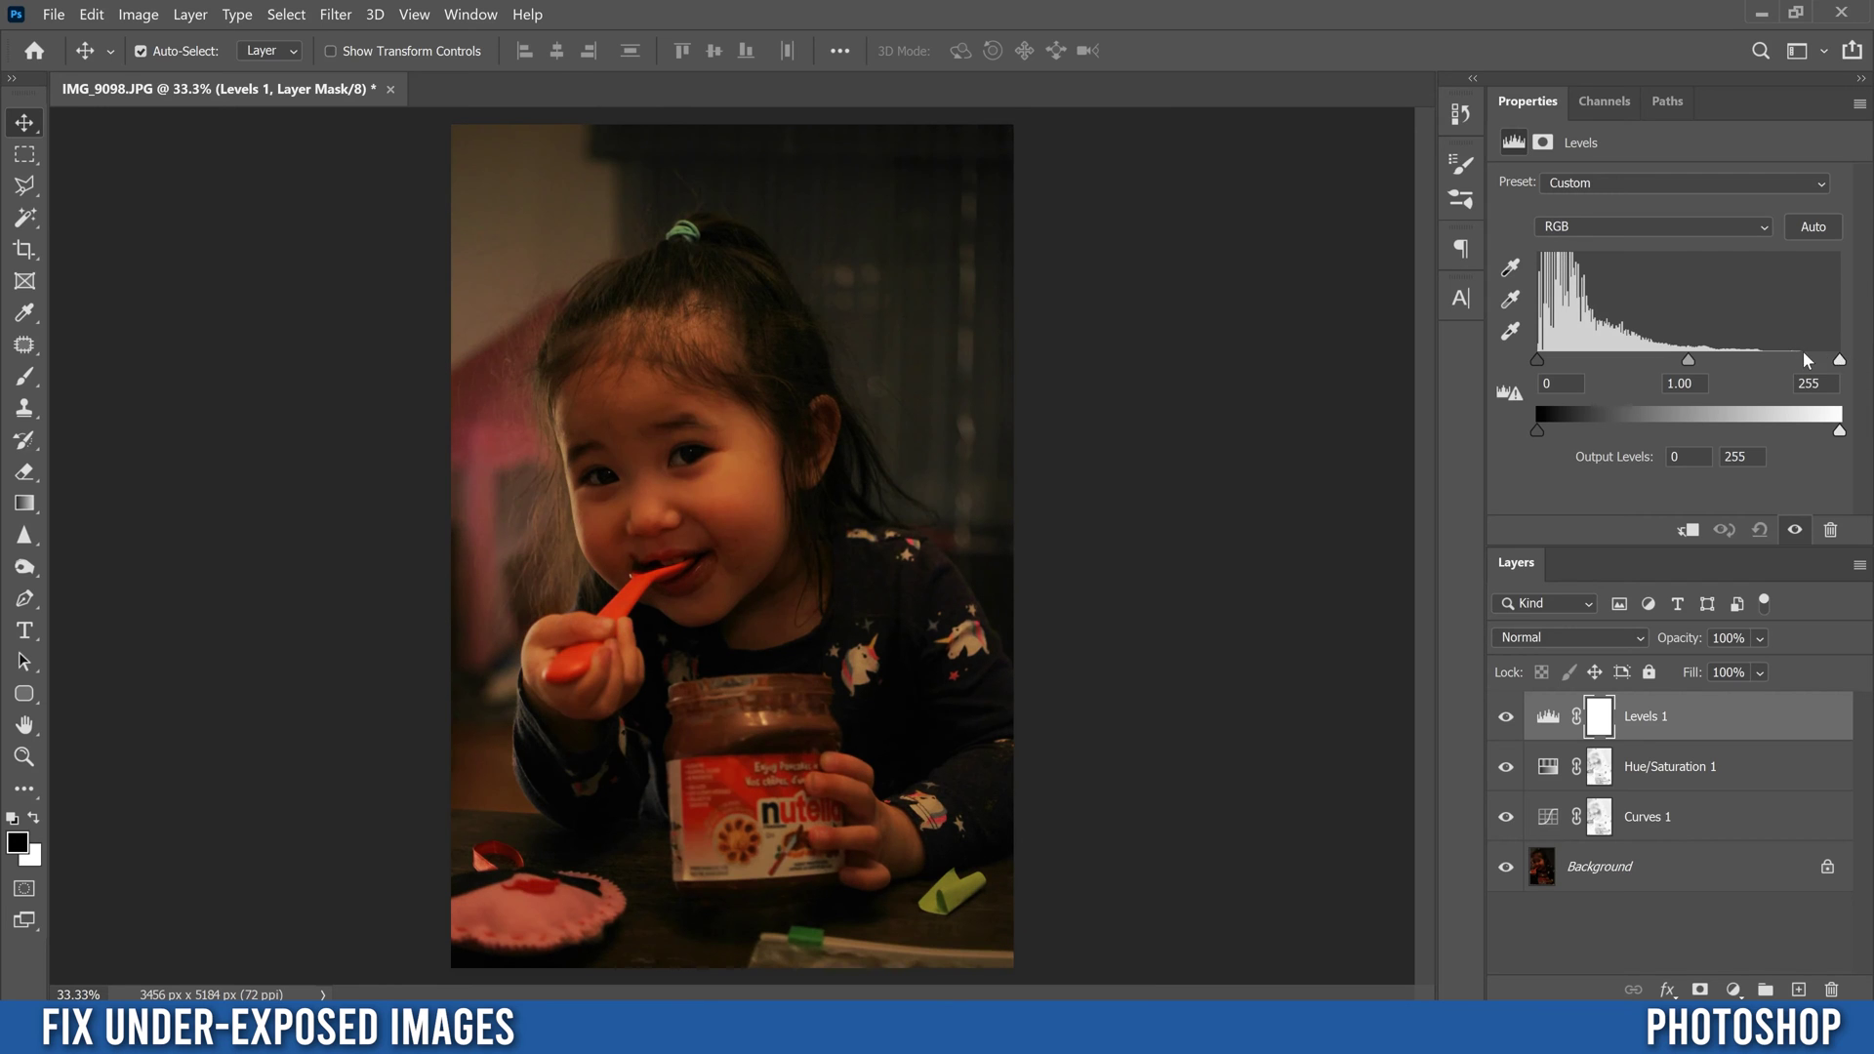
left_click_drag(1839, 360, 1798, 362)
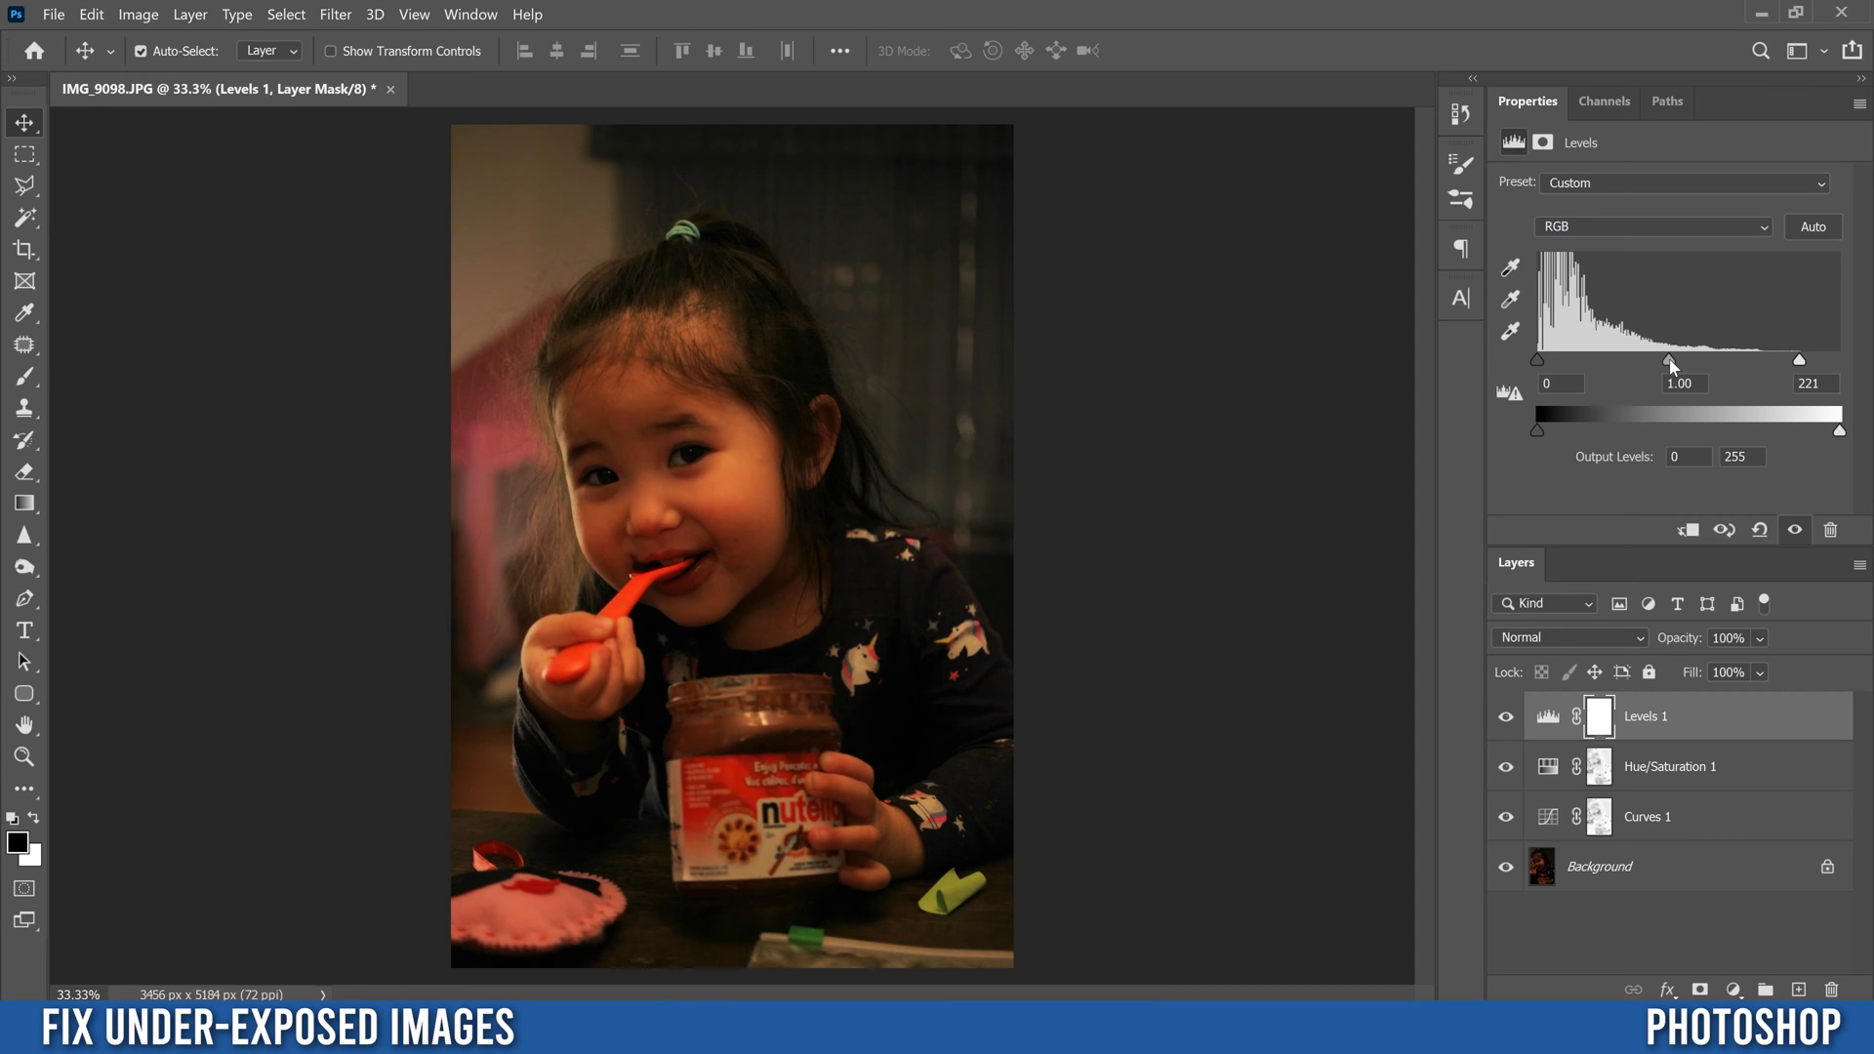
left_click_drag(1670, 361, 1673, 361)
- Duplicate all four layers and merge the copies into one layer on top
left_click(1693, 727)
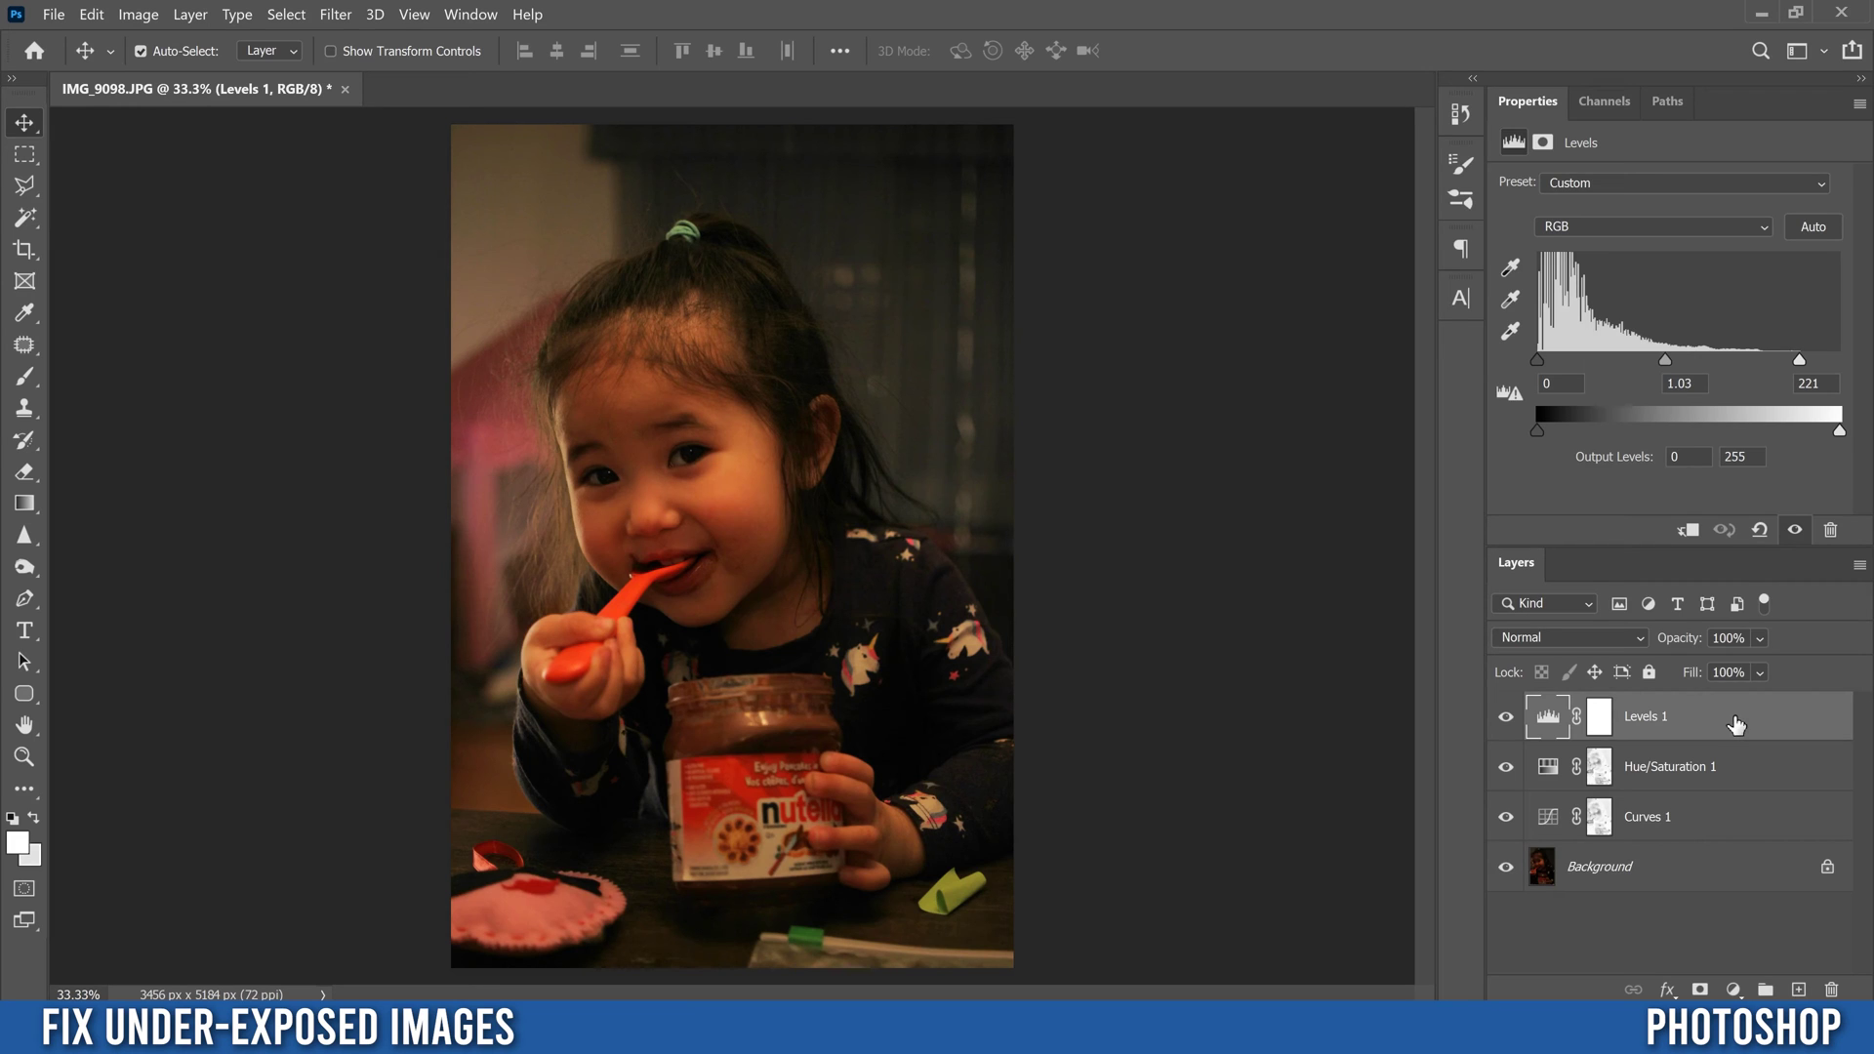
left_click(1664, 878, "shift")
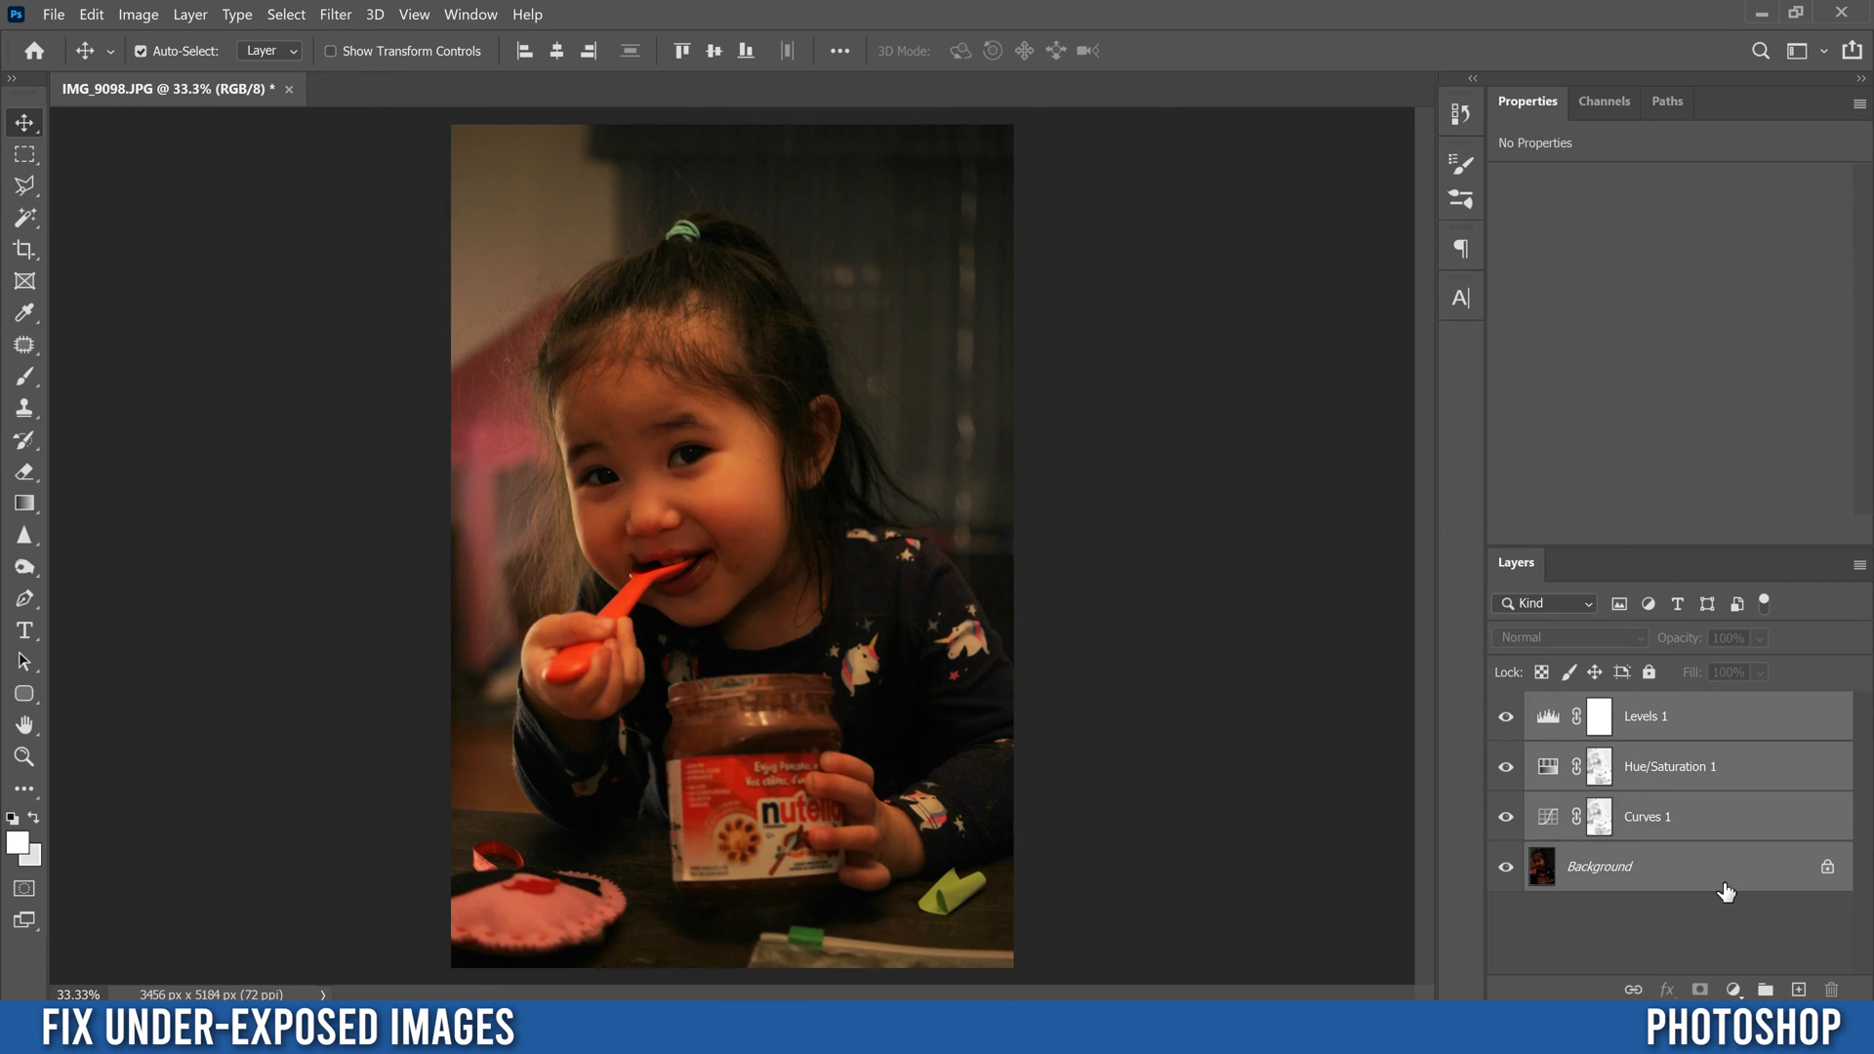
key("ctrl+j")
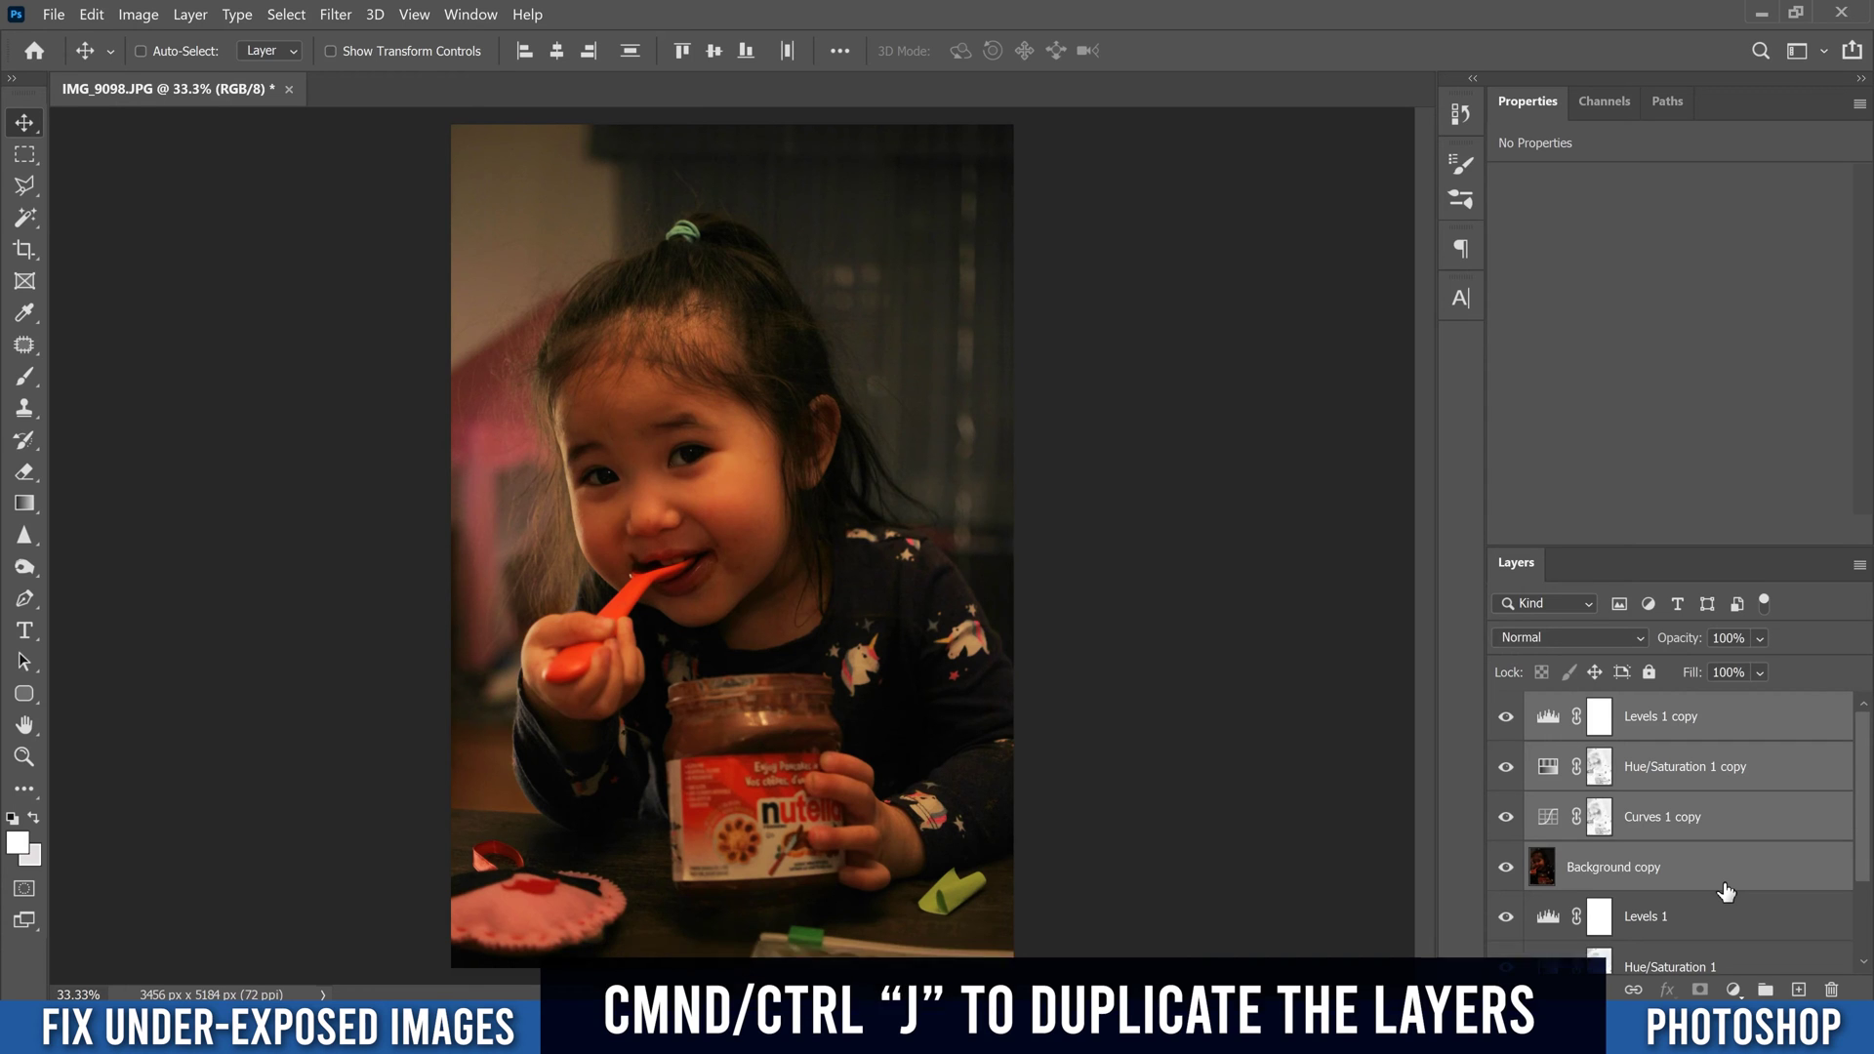
key("ctrl+e")
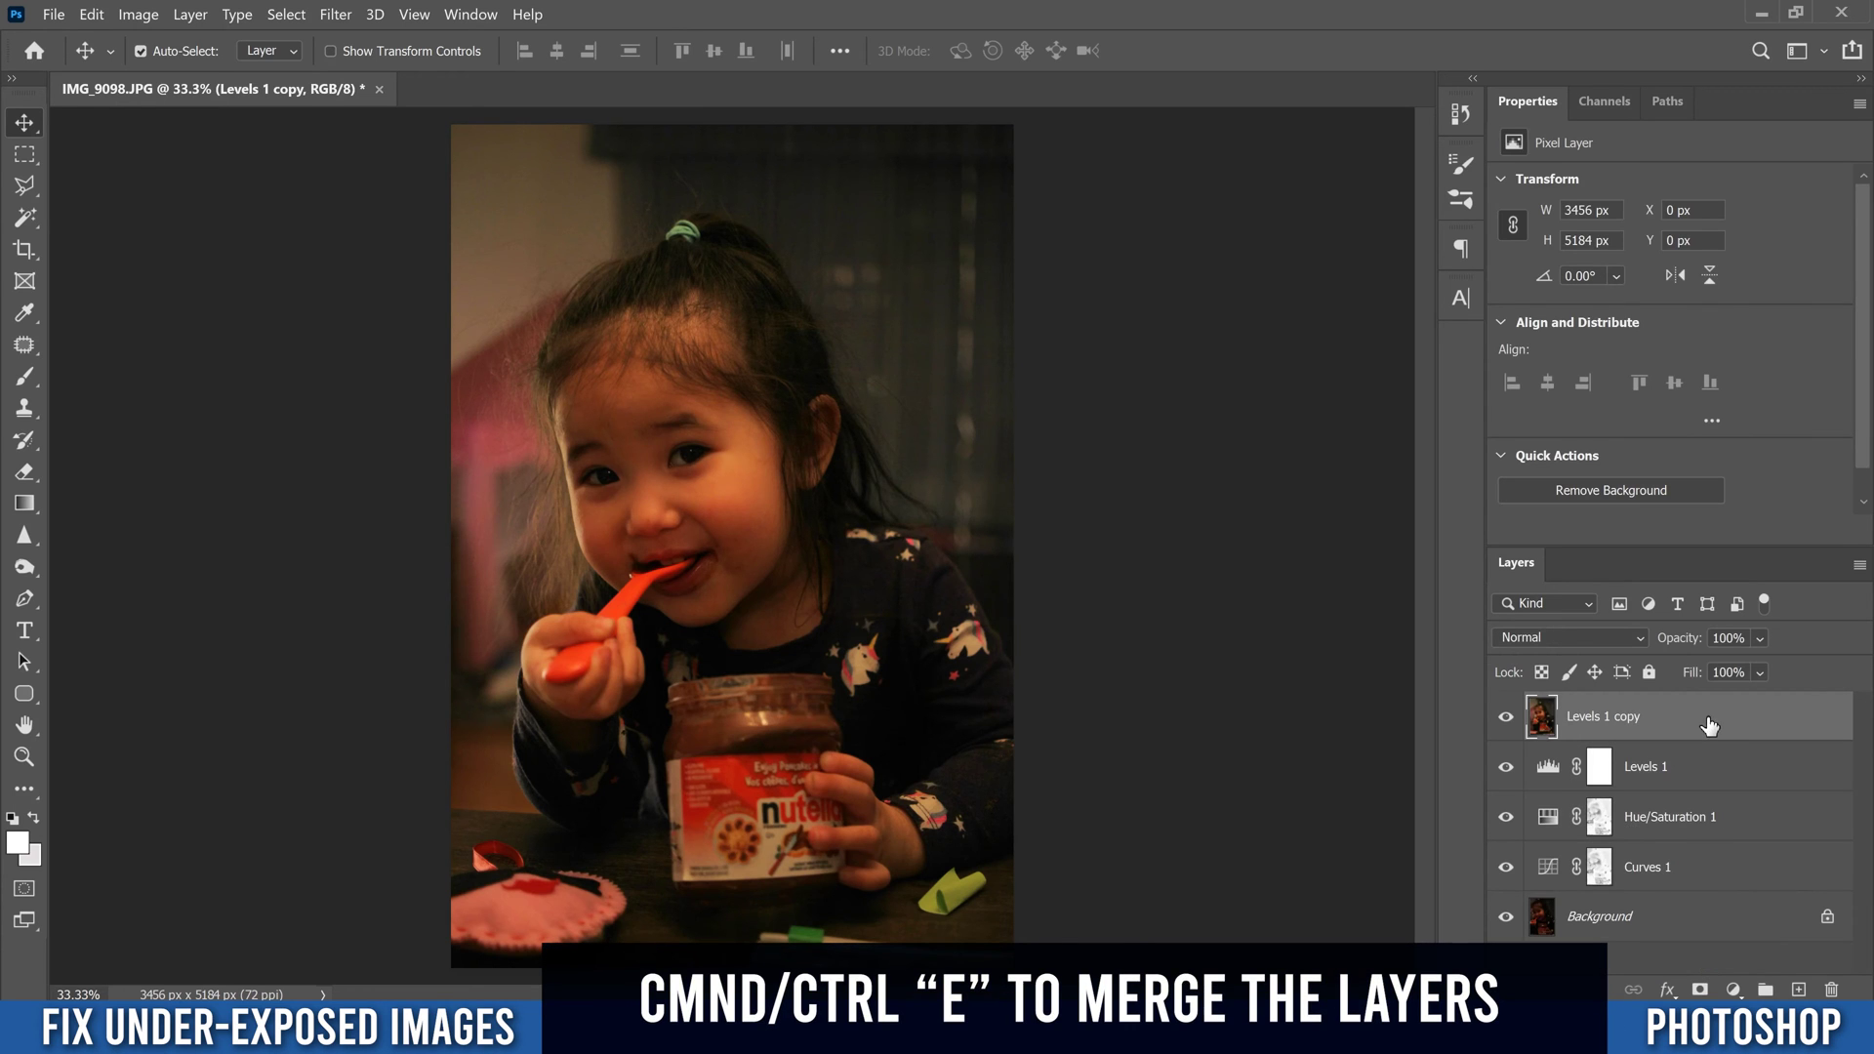
- Convert the merged Levels 1 copy layer into a smart object
right_click(1707, 722)
key("Escape")
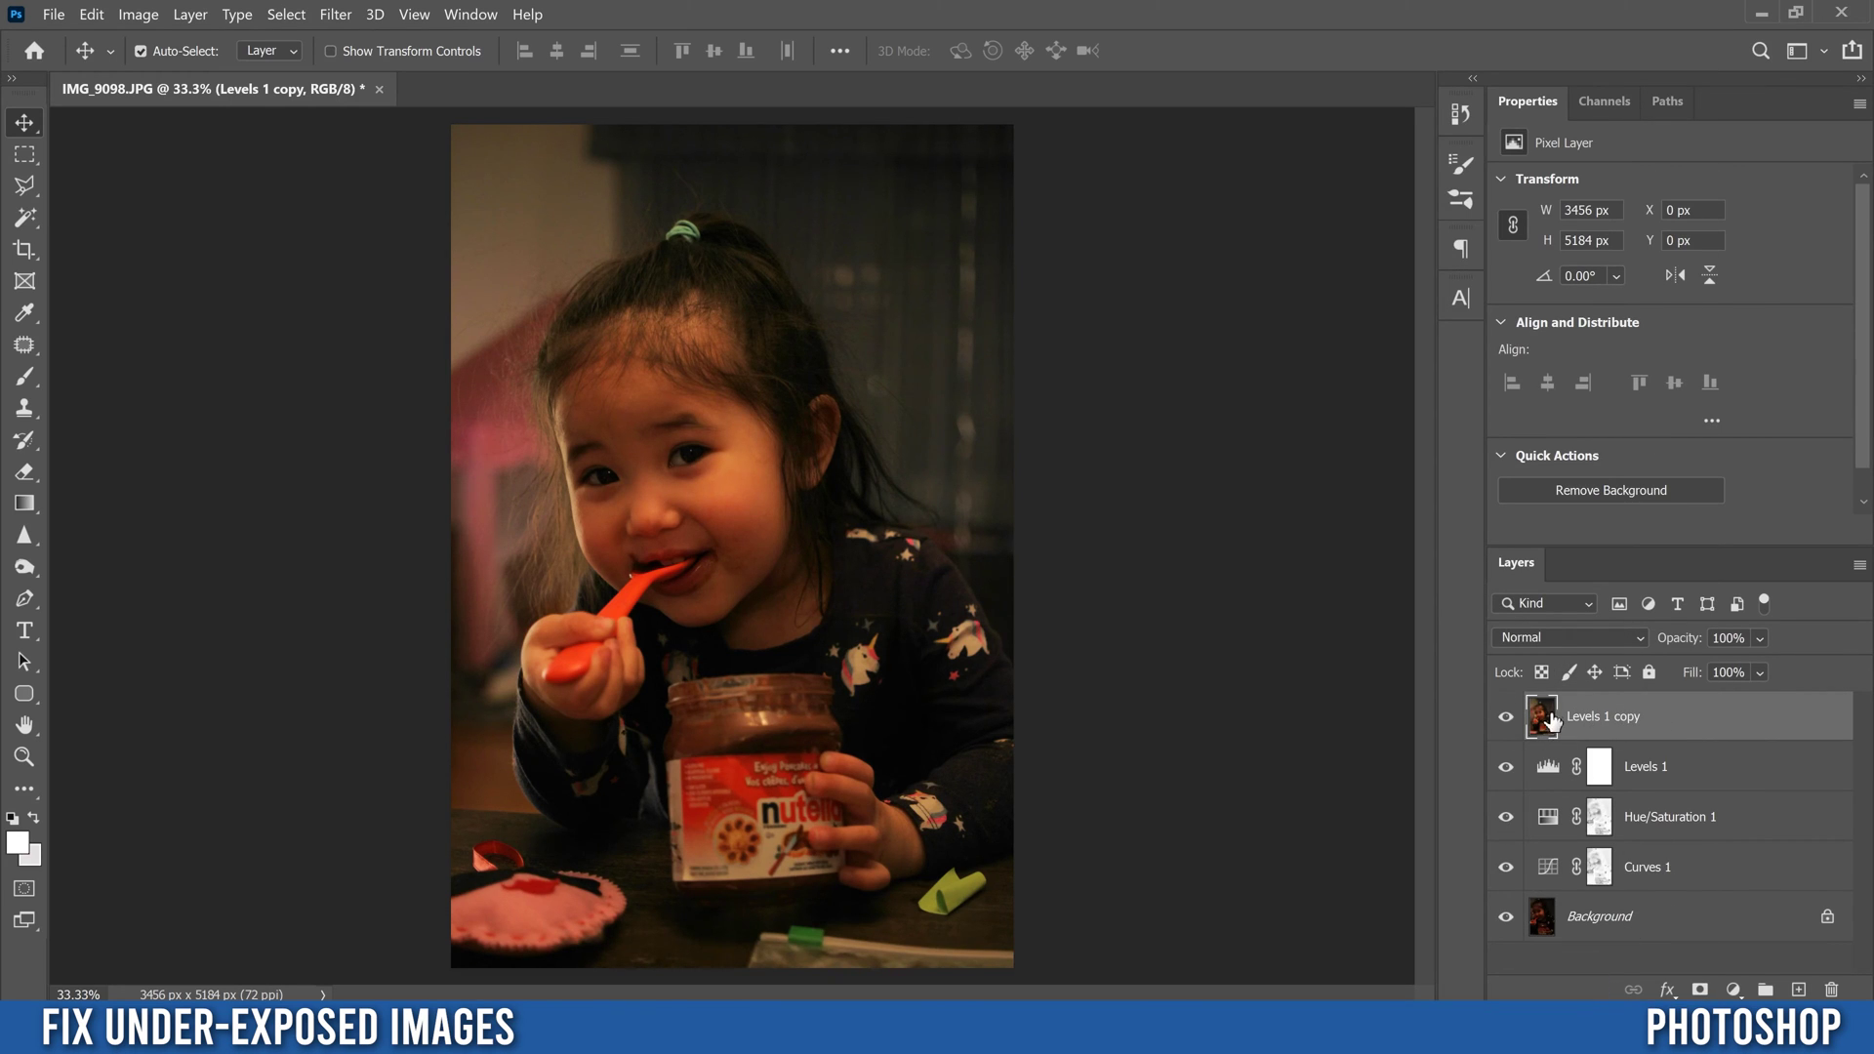
right_click(1704, 724)
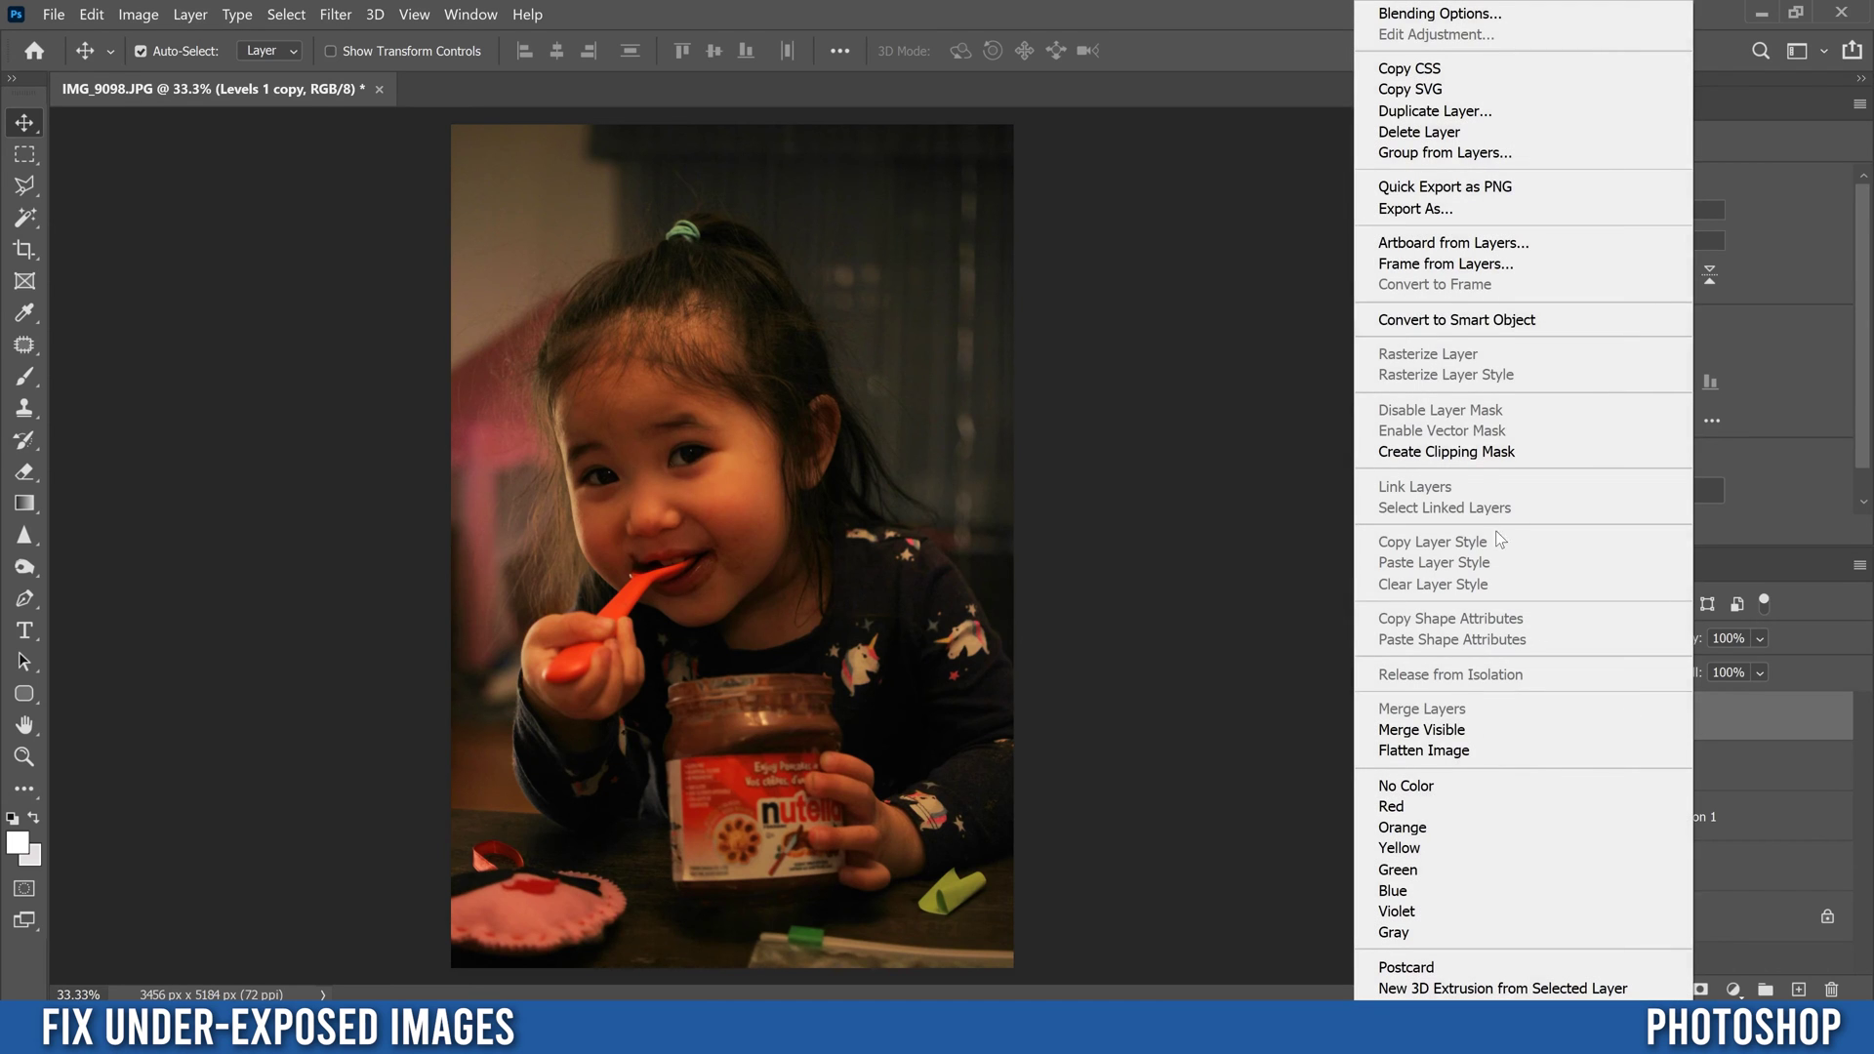
left_click(1480, 323)
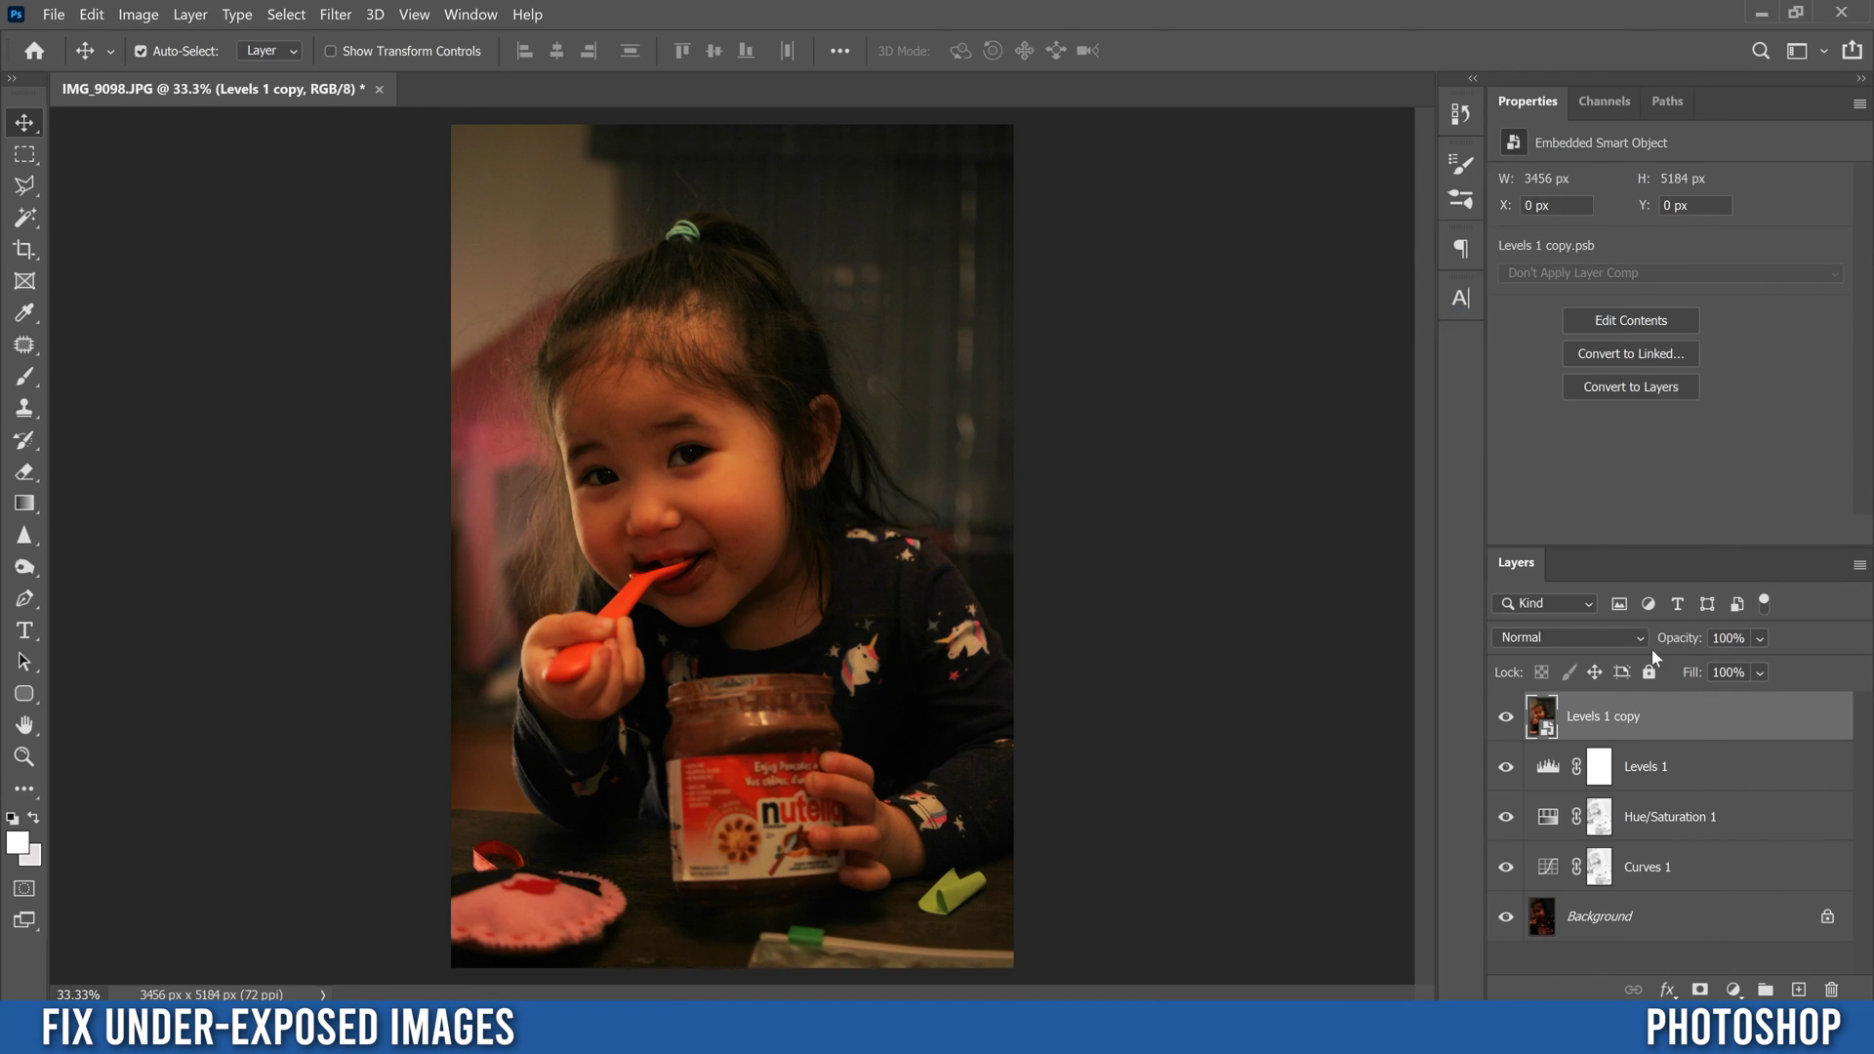
- Open the Camera Raw Filter on the merged smart object
left_click(328, 14)
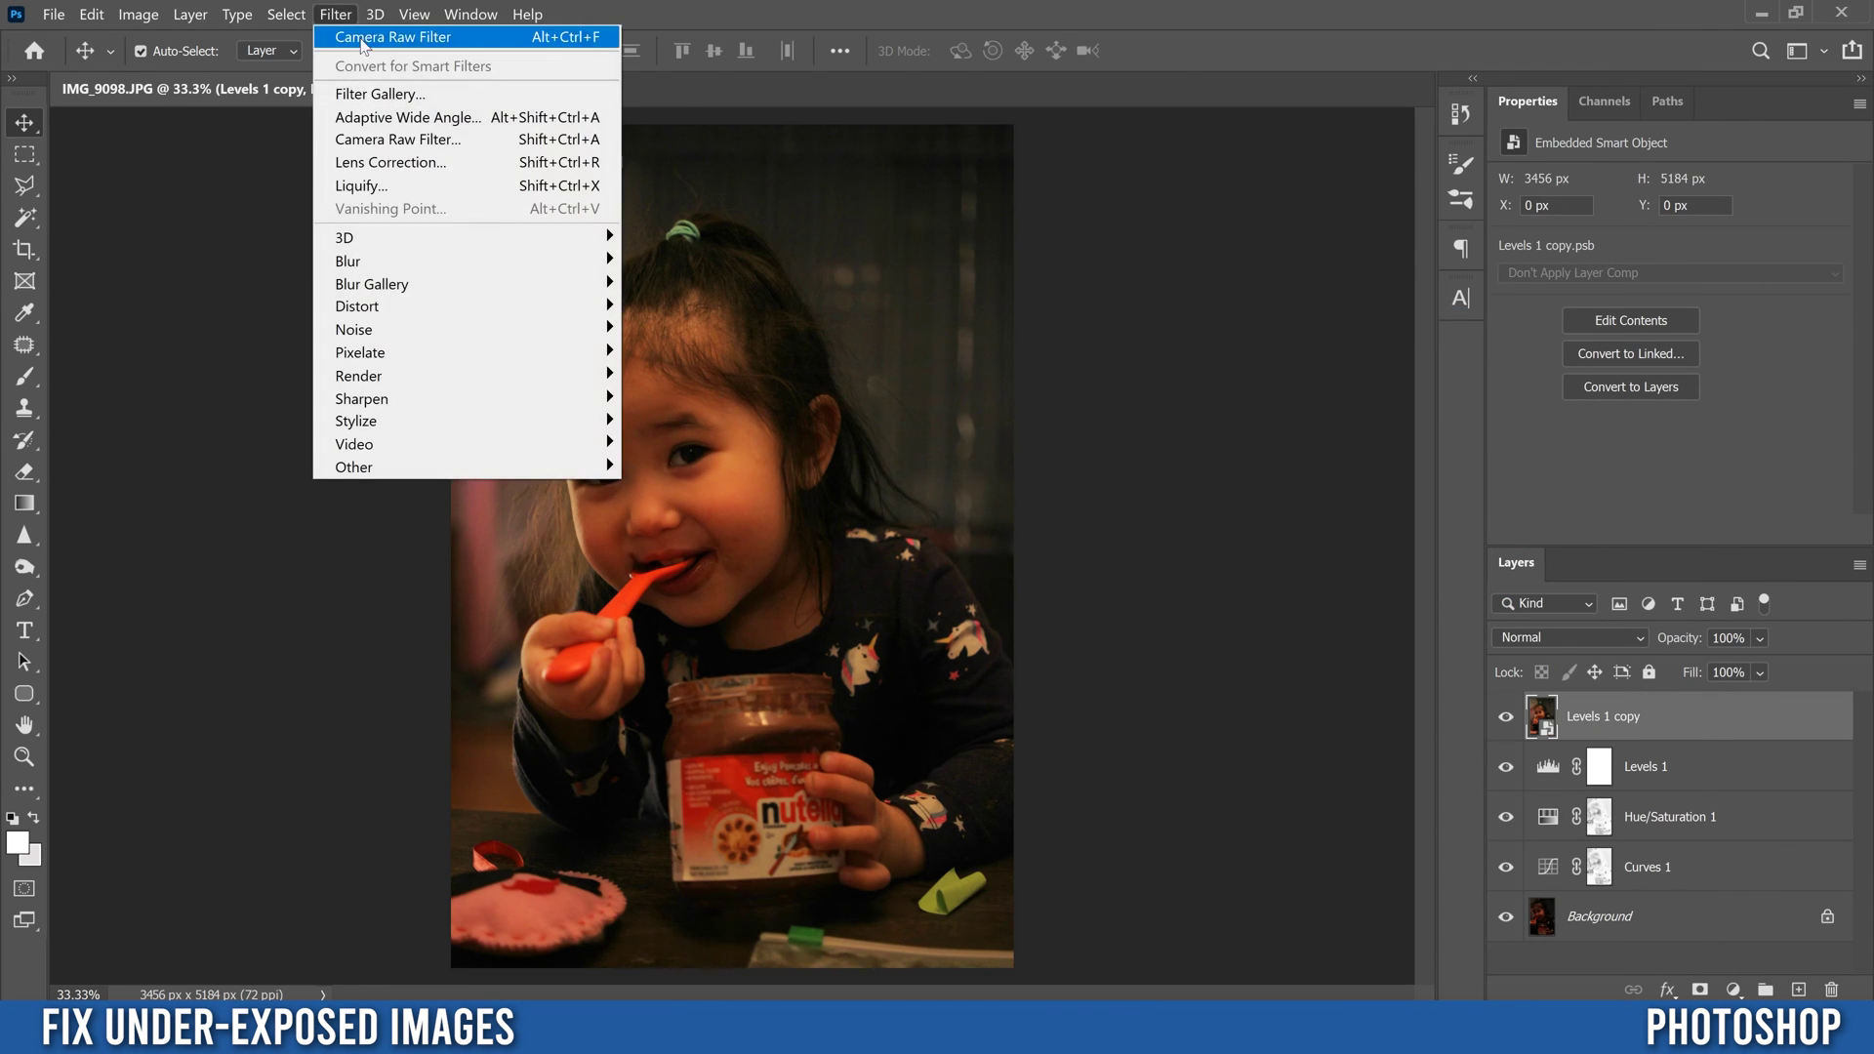
left_click(435, 140)
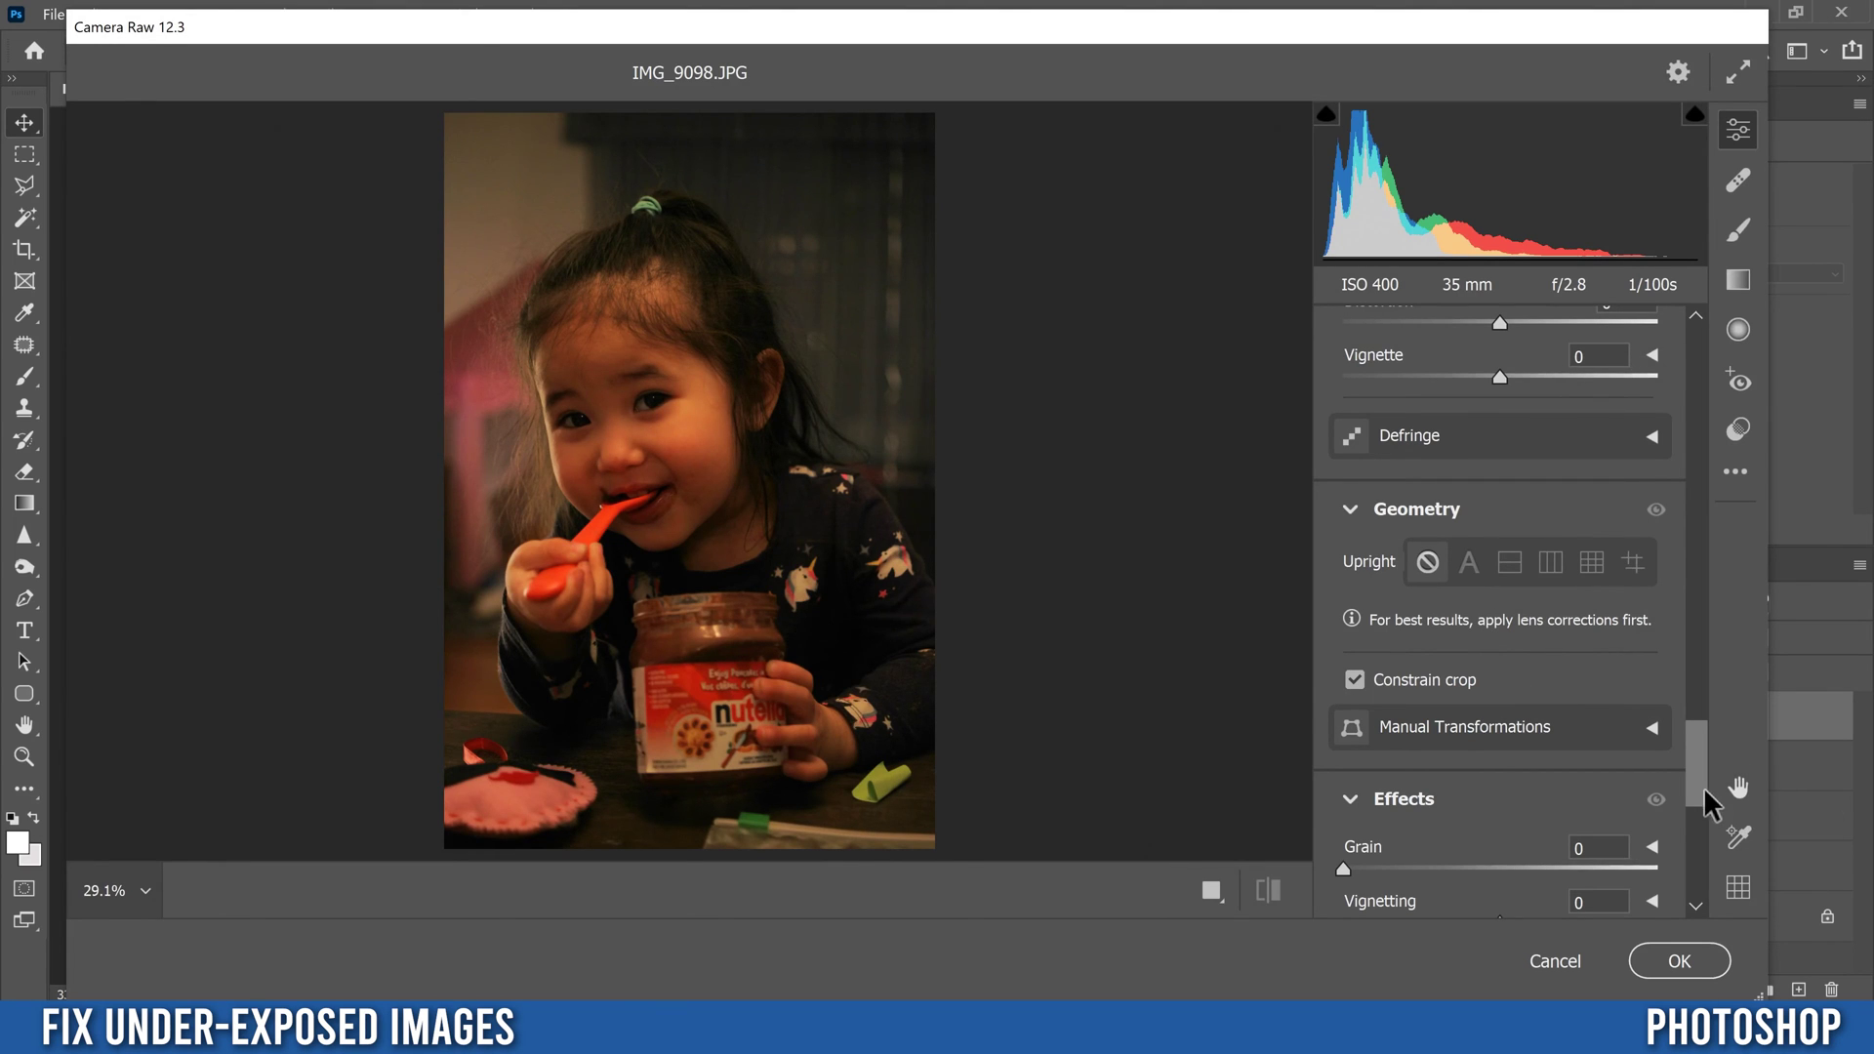
left_click_drag(1698, 752, 1714, 381)
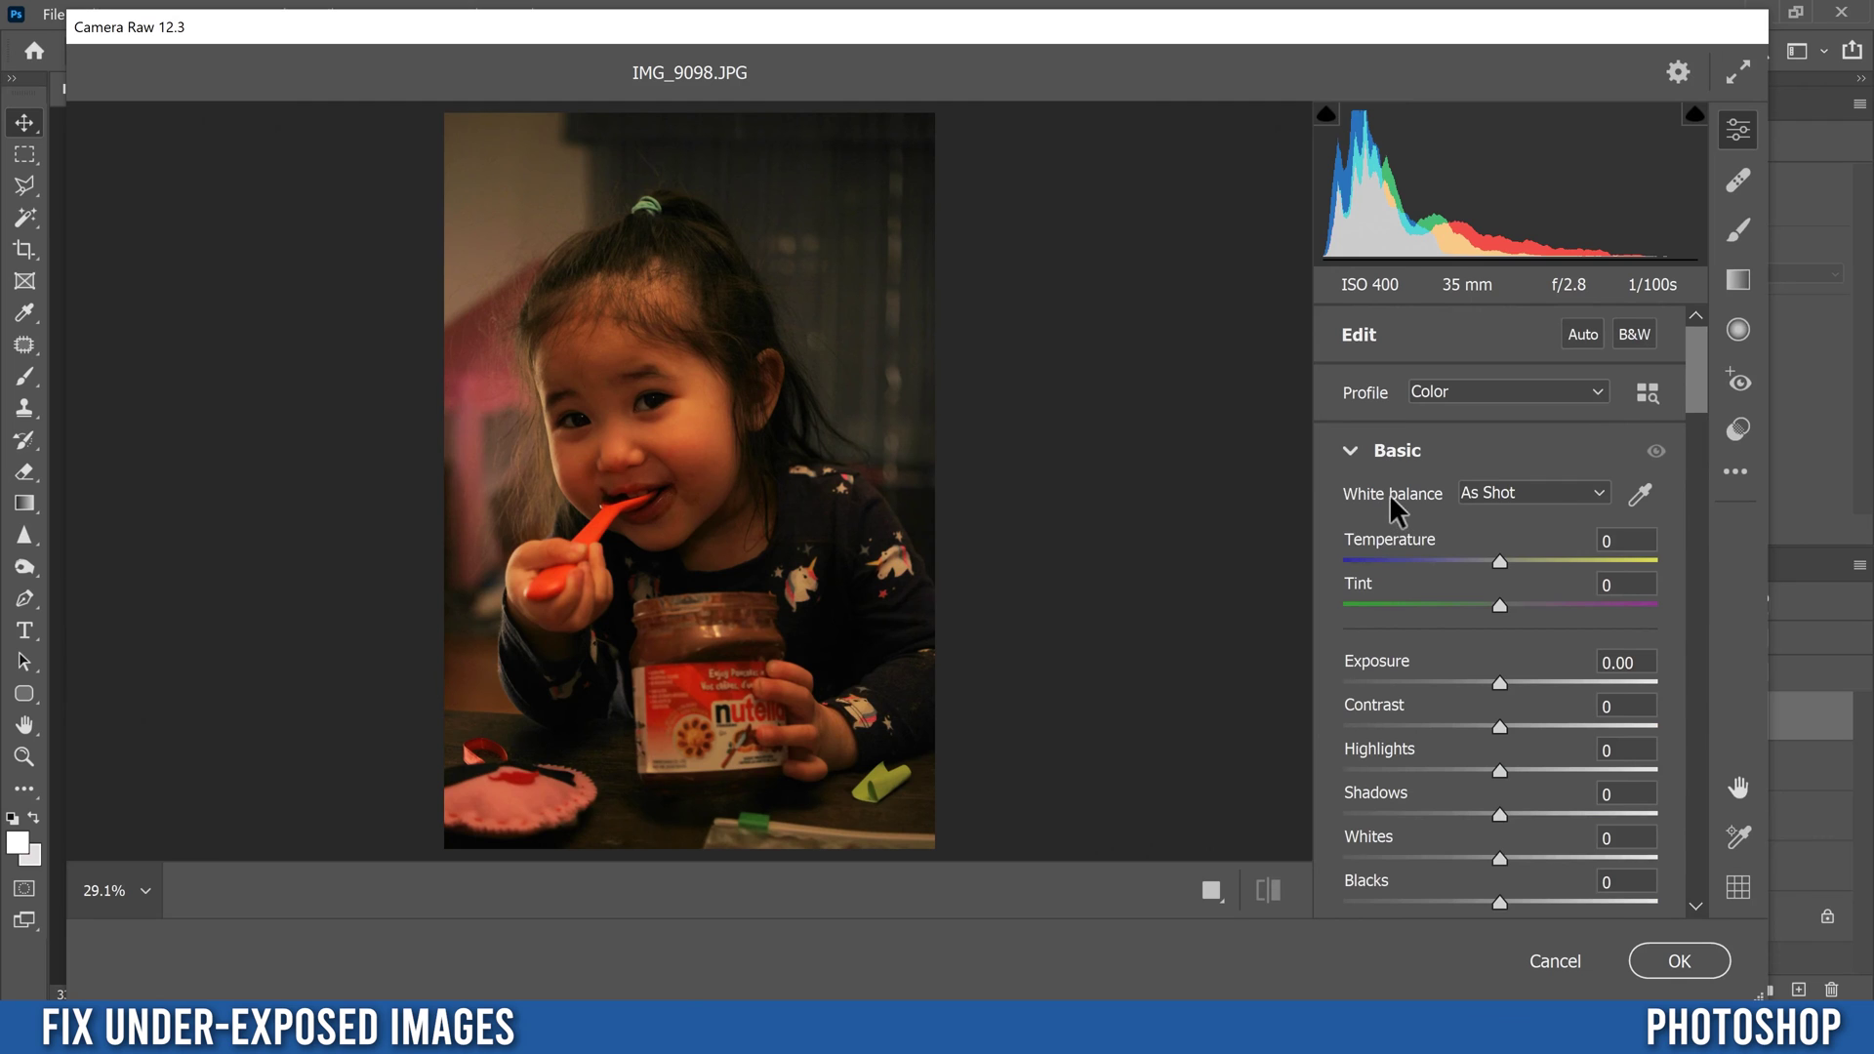
- Cool the white balance via Auto and a wall sample to Temperature -32, Tint -26
left_click(1598, 491)
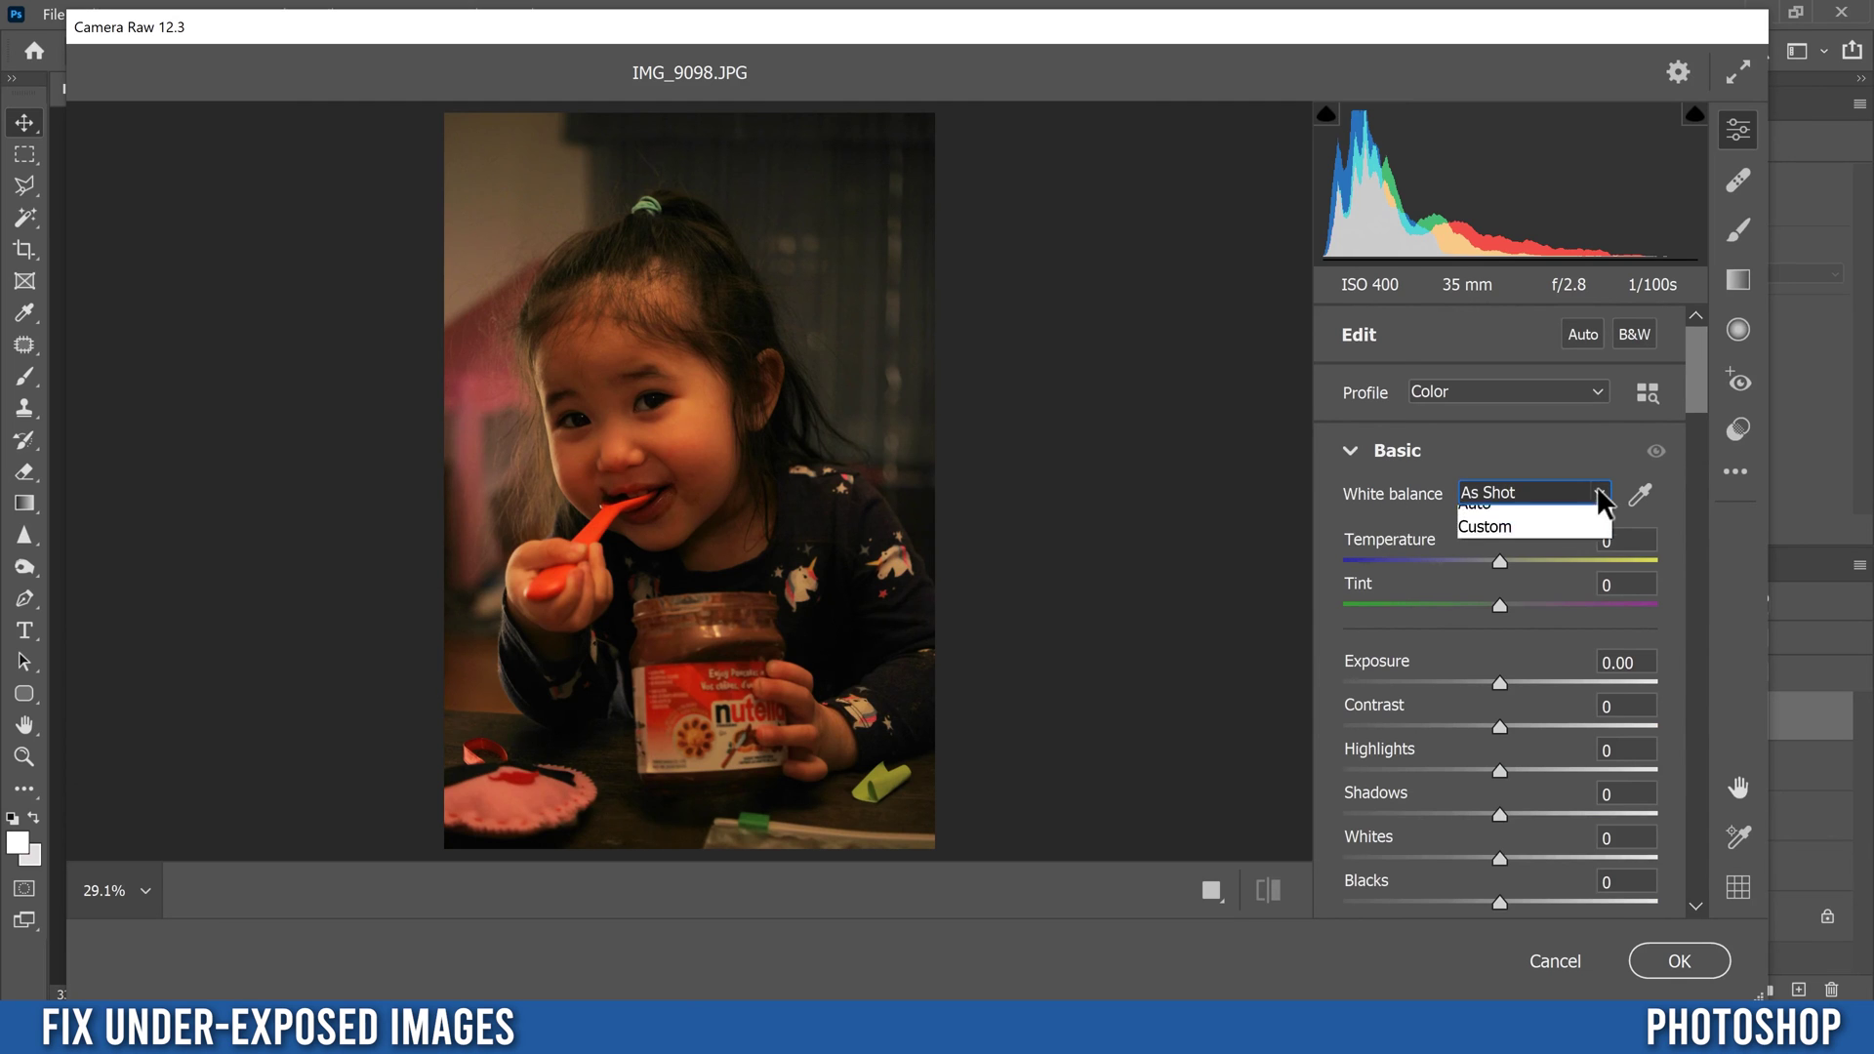
left_click(1493, 541)
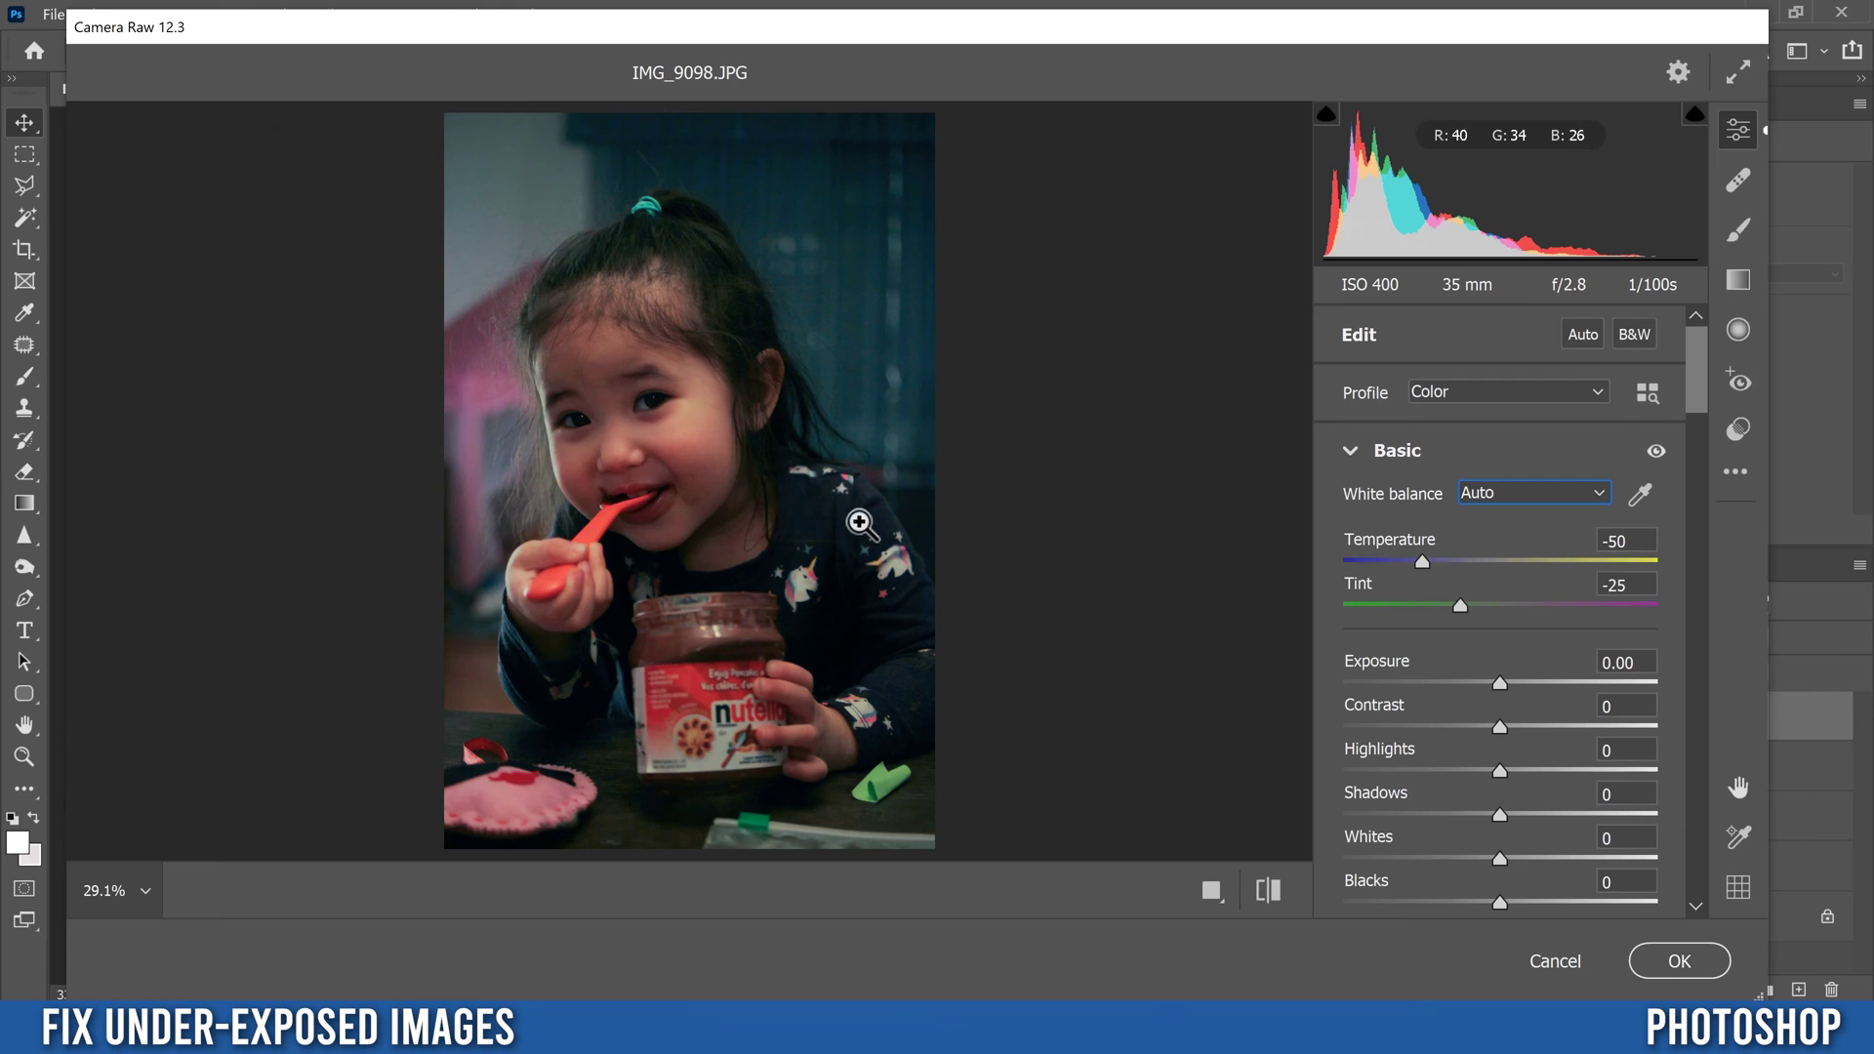
left_click(1640, 498)
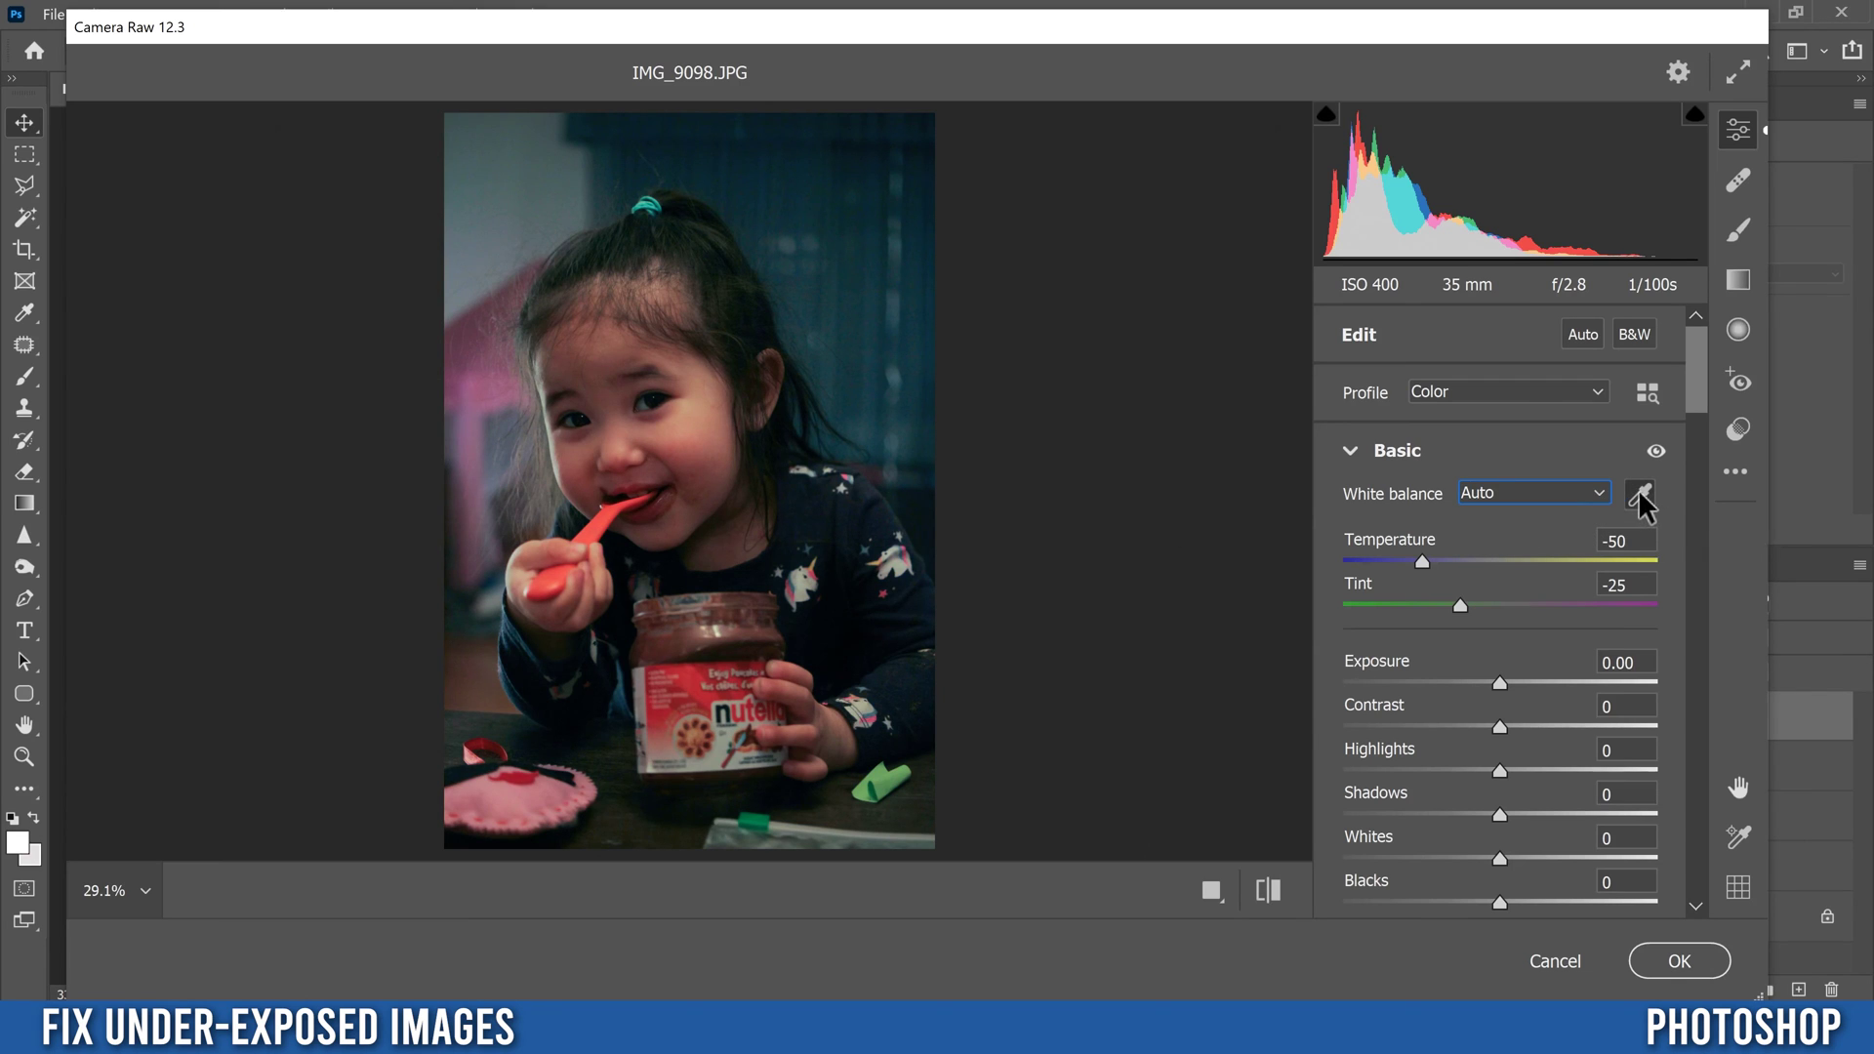
left_click(461, 273)
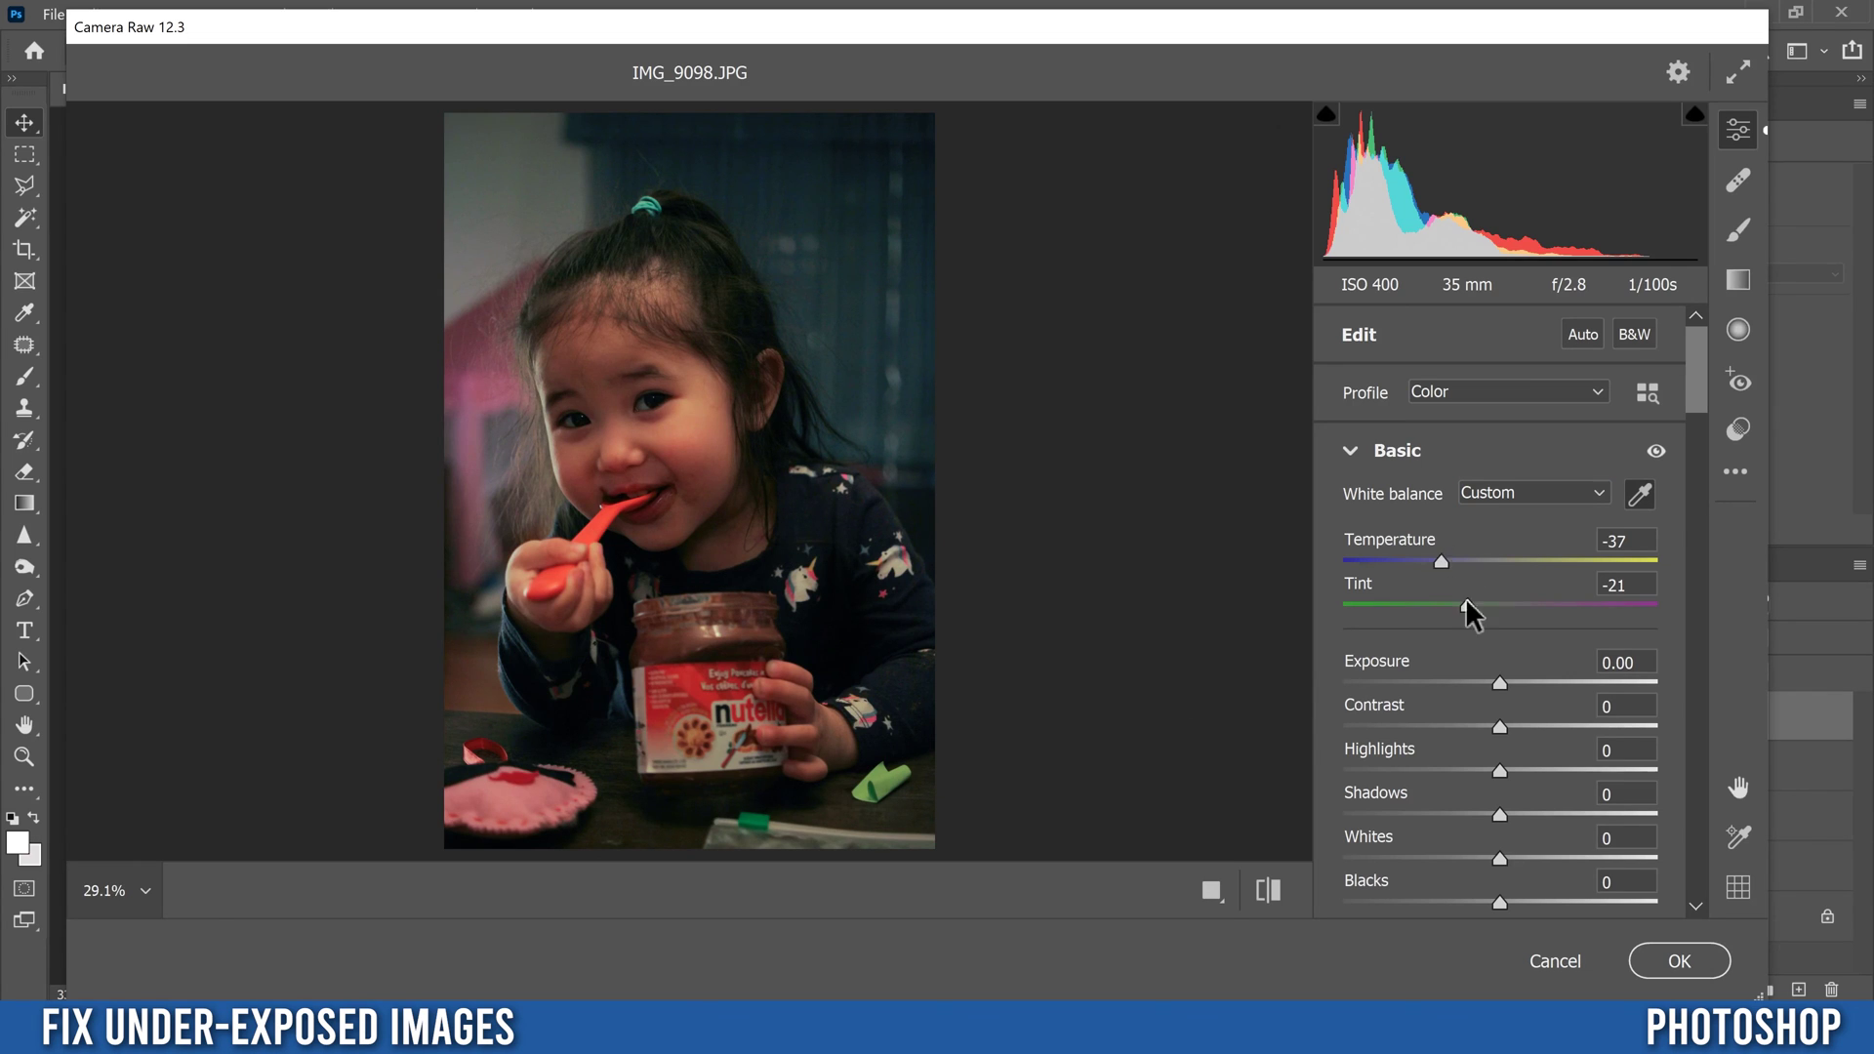
left_click(1456, 601)
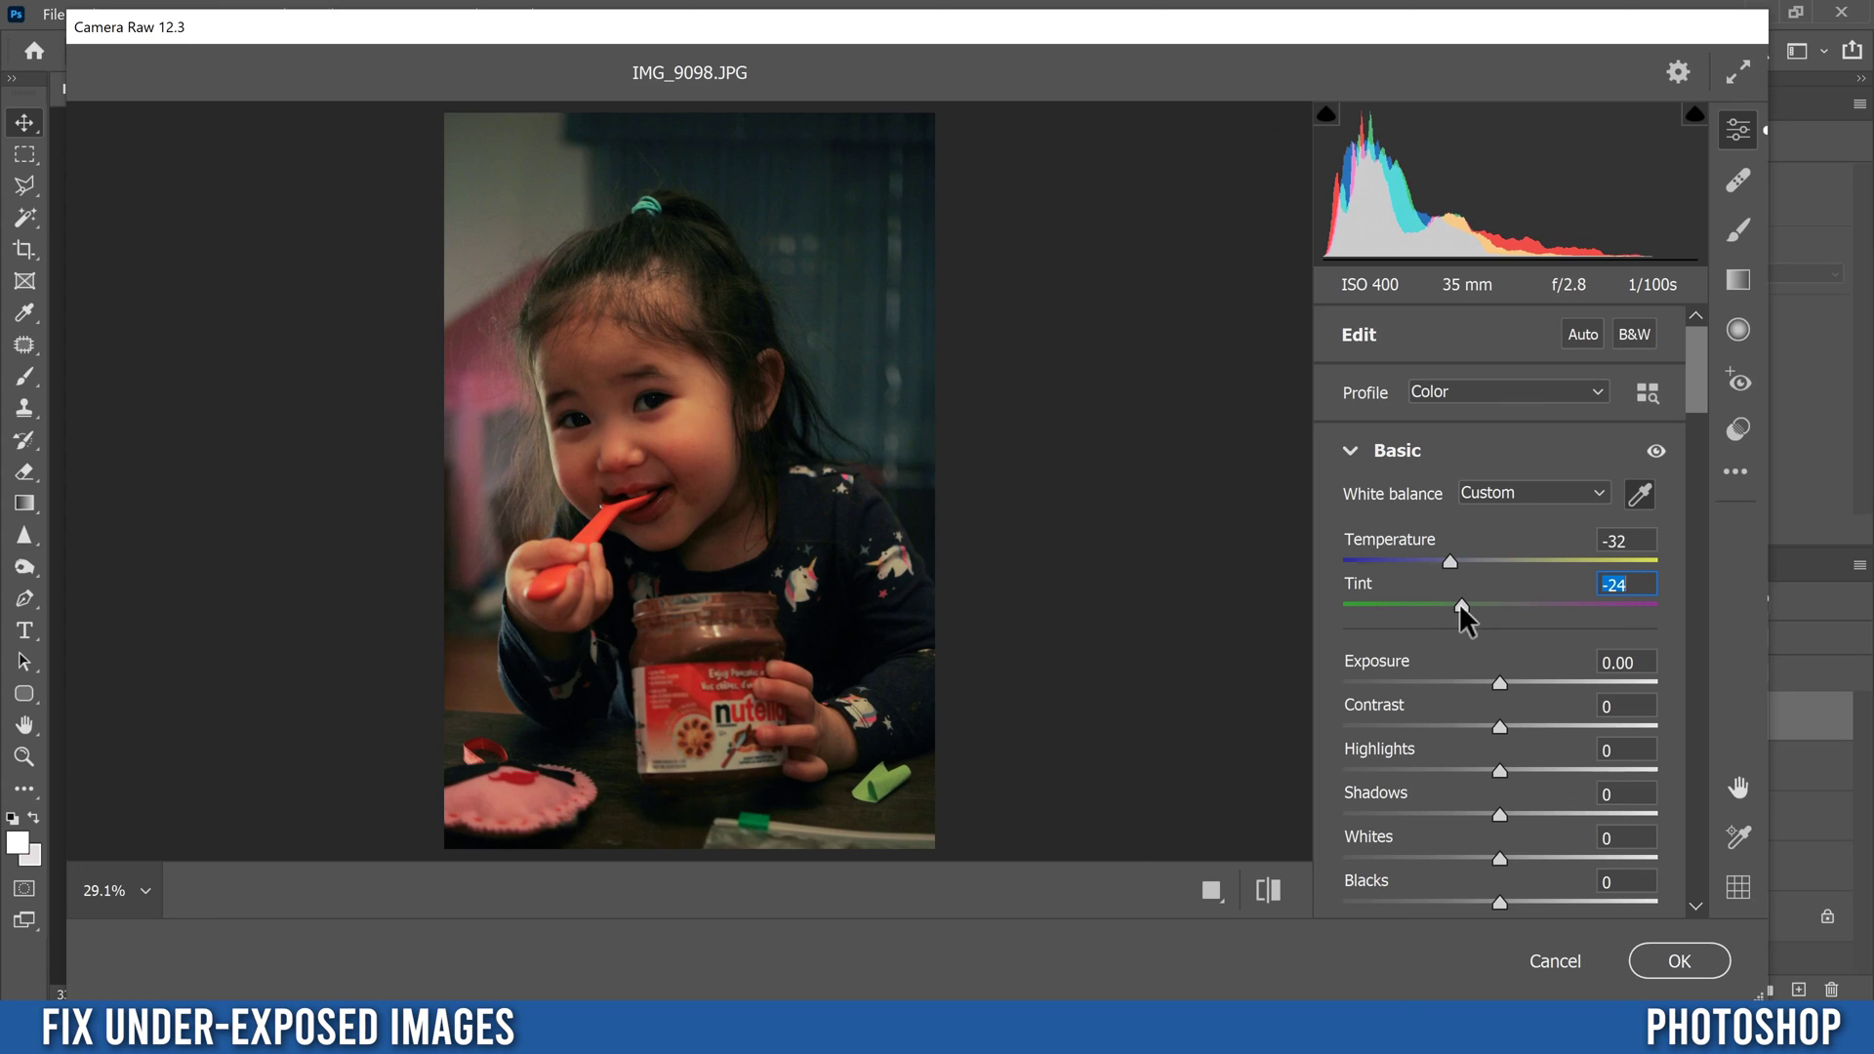
left_click_drag(1460, 603, 1457, 605)
left_click_drag(1698, 367, 1688, 396)
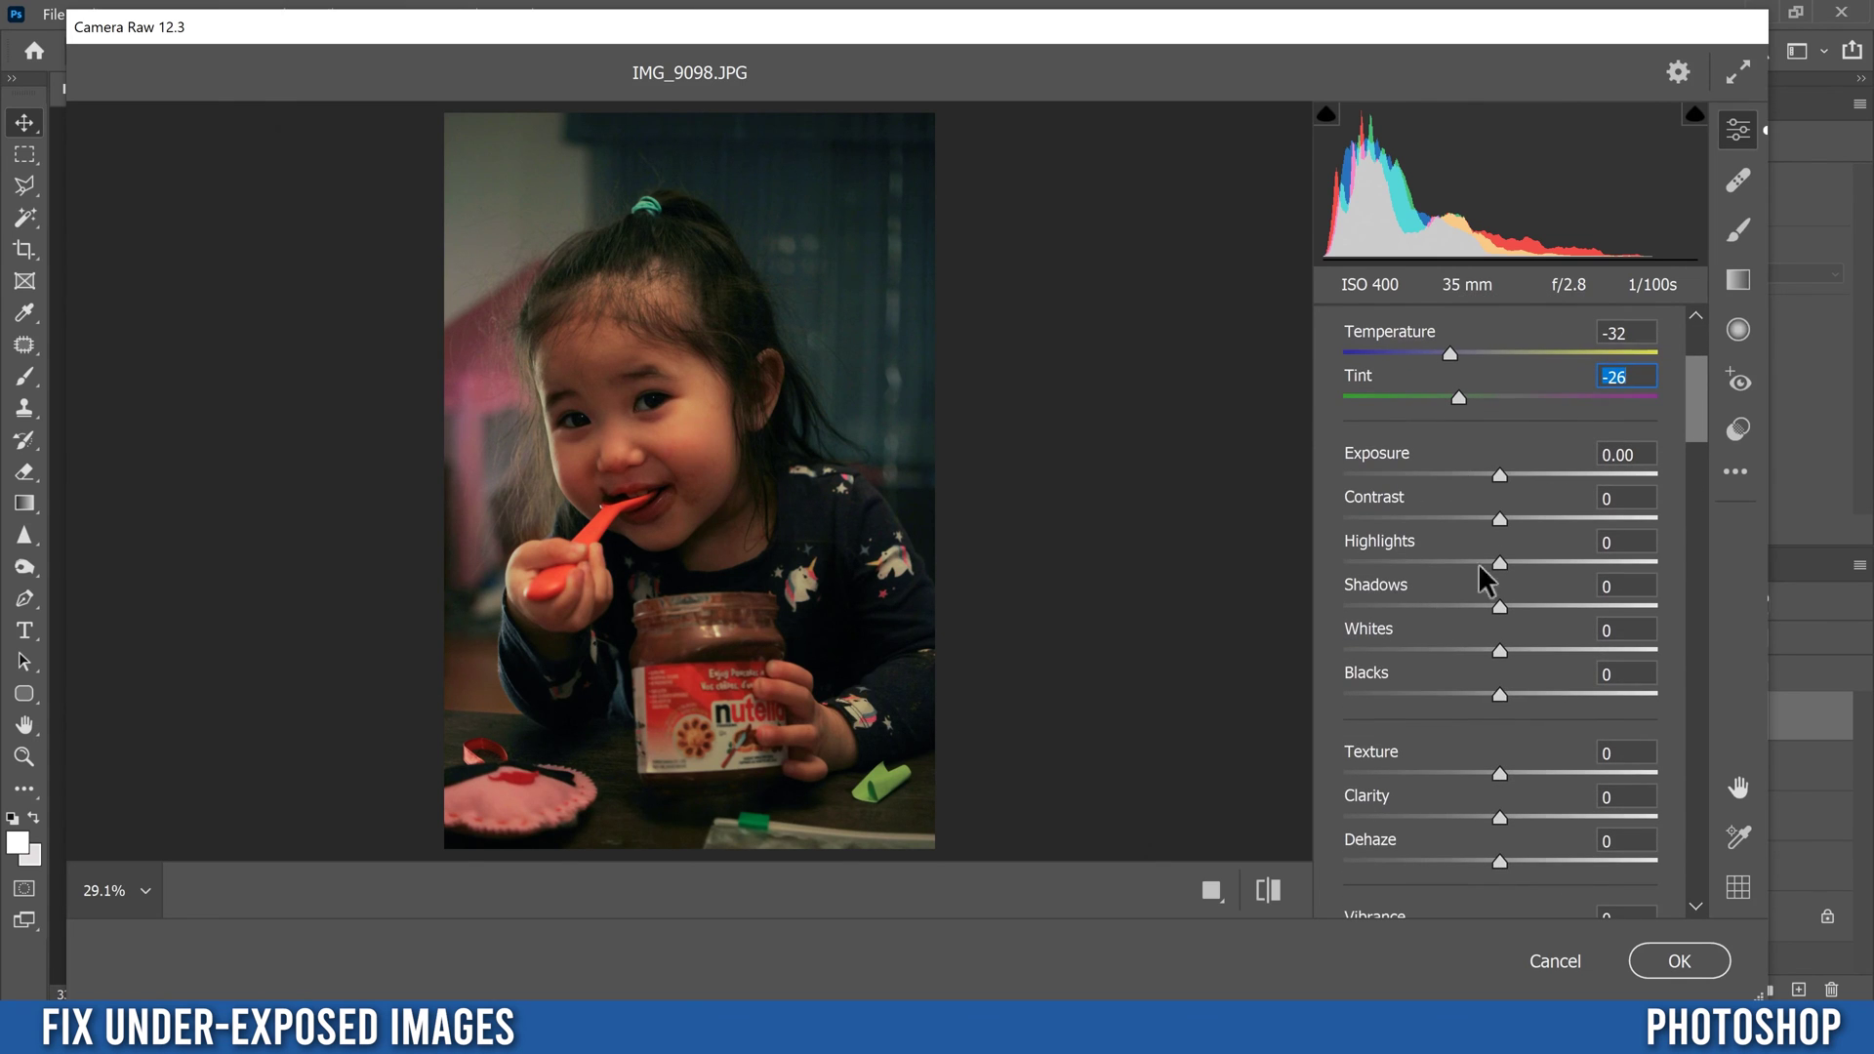
- Set Exposure +0.25, Highlights +5, Shadows -8 and Contrast -2 in Camera Raw
left_click_drag(1498, 471, 1507, 471)
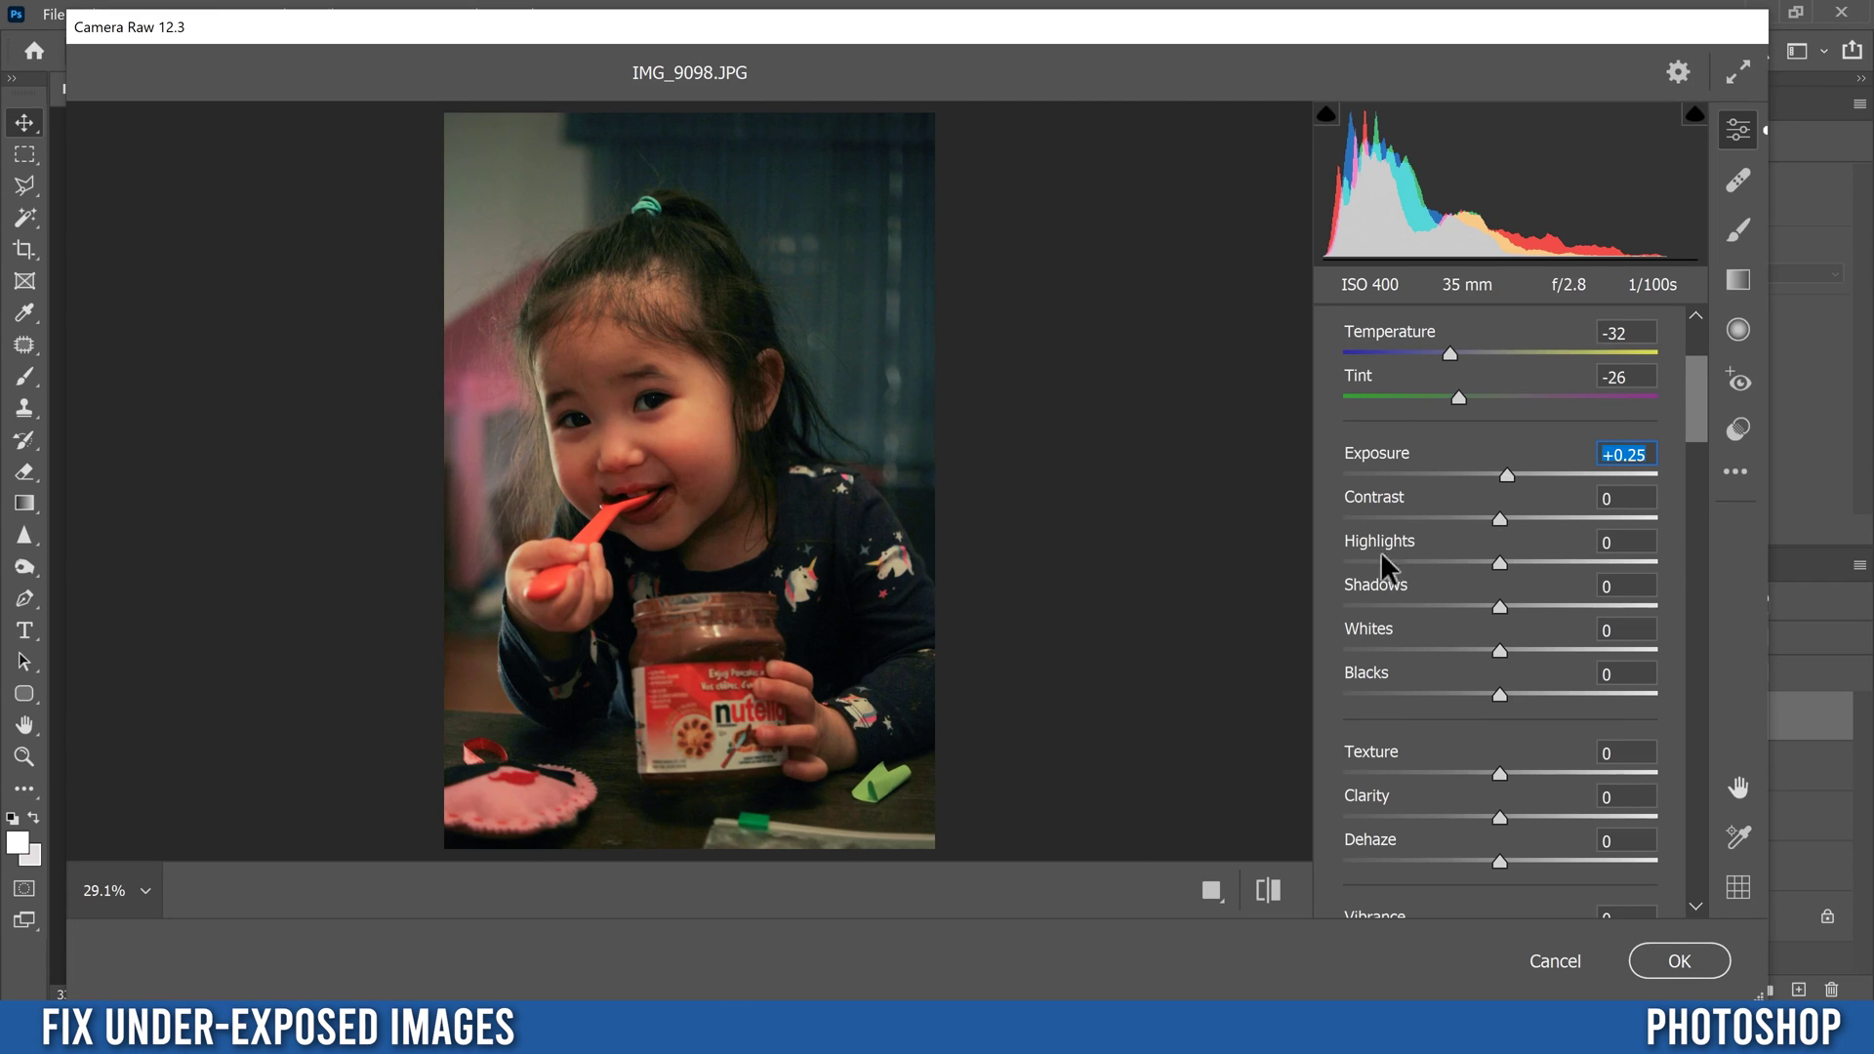
mouse_move(1497, 554)
left_mouse_down()
mouse_move(1354, 566)
mouse_move(1585, 546)
mouse_move(1479, 564)
mouse_move(1511, 578)
left_mouse_up()
mouse_move(1500, 607)
left_mouse_down()
mouse_move(1434, 607)
mouse_move(1527, 614)
mouse_move(1464, 617)
mouse_move(1484, 615)
left_mouse_up()
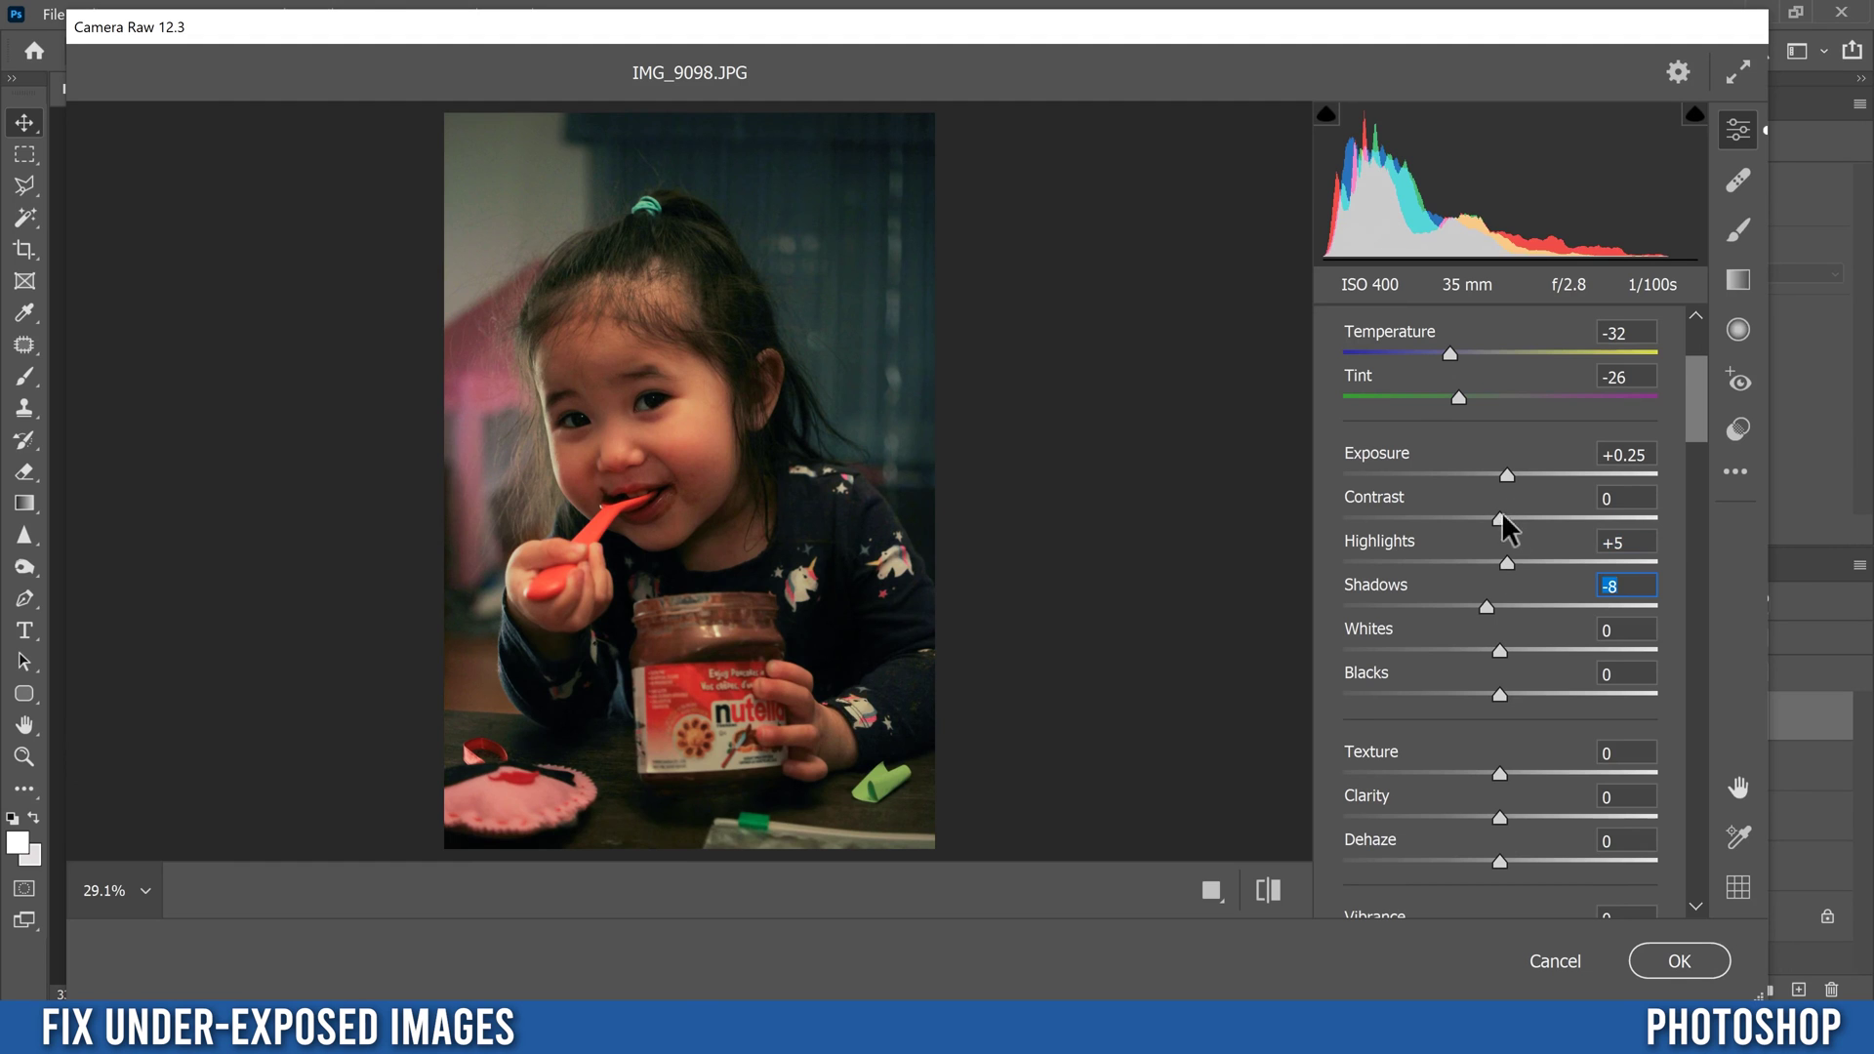
mouse_move(1499, 516)
left_mouse_down()
mouse_move(1522, 517)
mouse_move(1467, 526)
mouse_move(1513, 529)
mouse_move(1498, 536)
left_mouse_up()
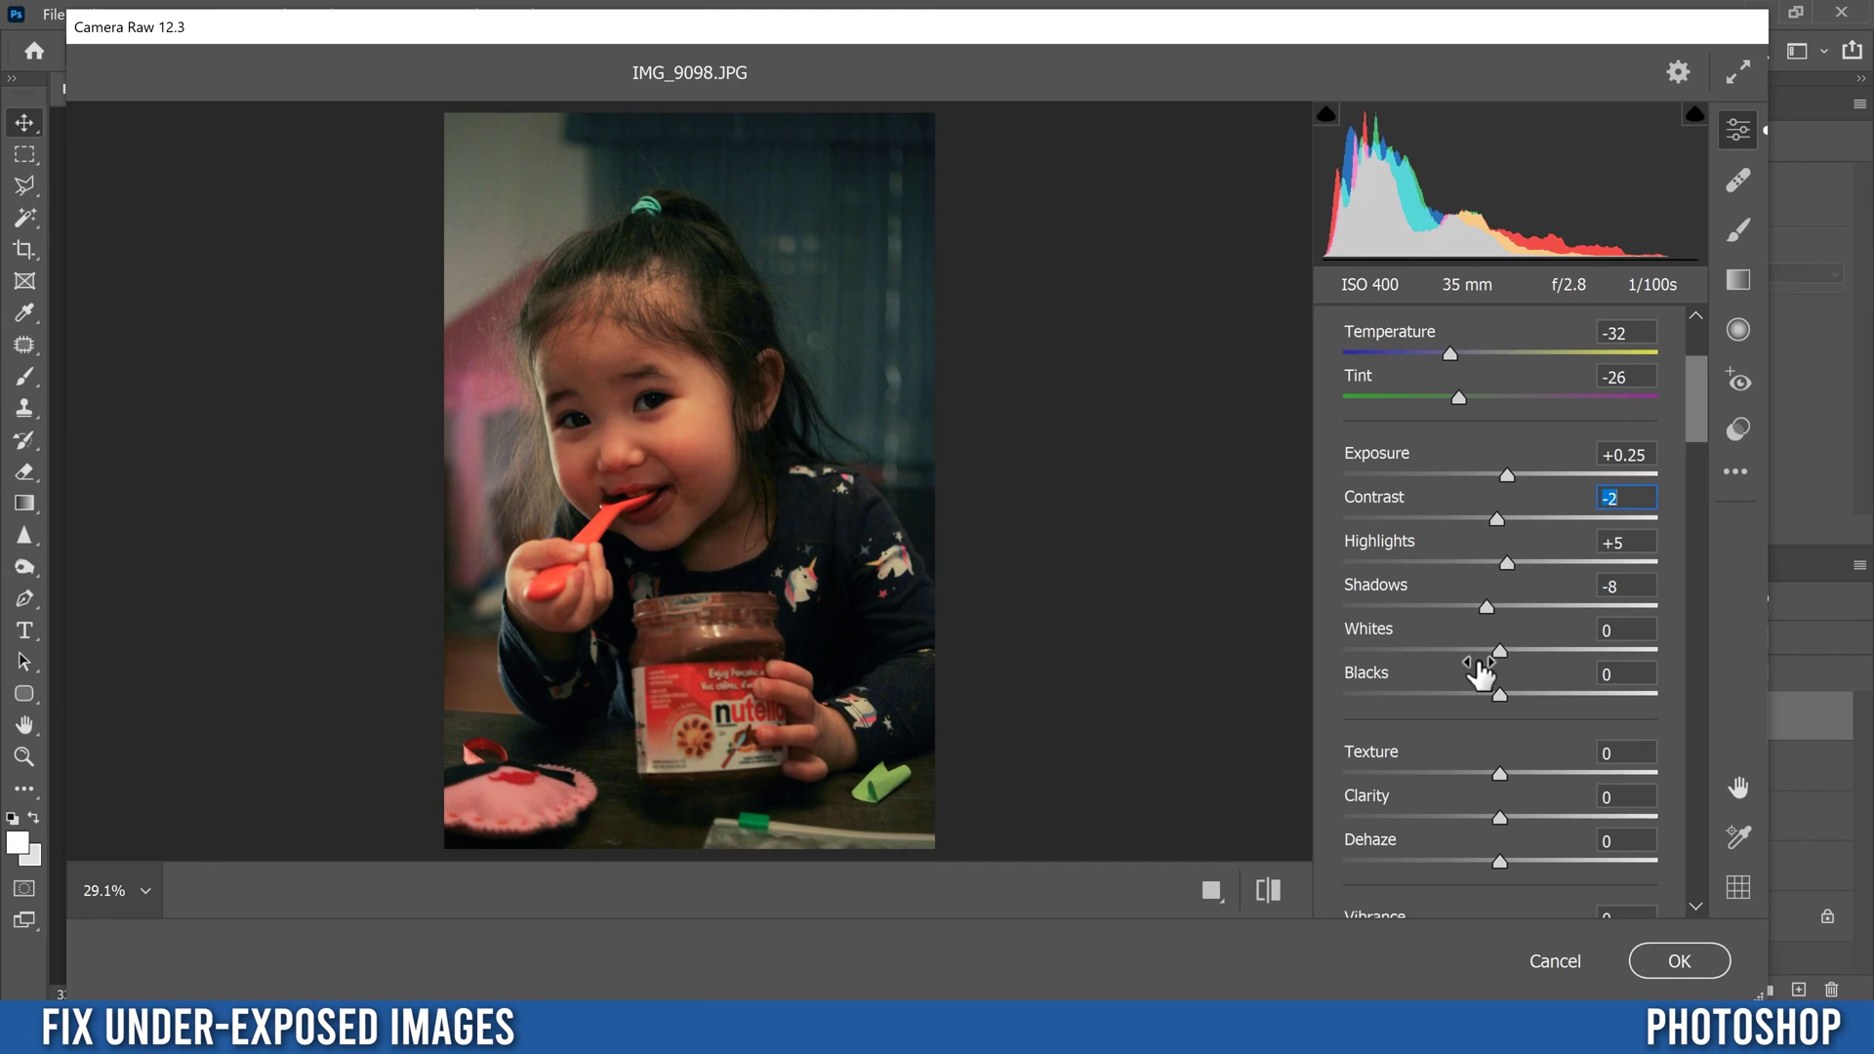
- Set Whites to +10 and Blacks to +1
left_click(1498, 649)
left_click_drag(1499, 646, 1540, 673)
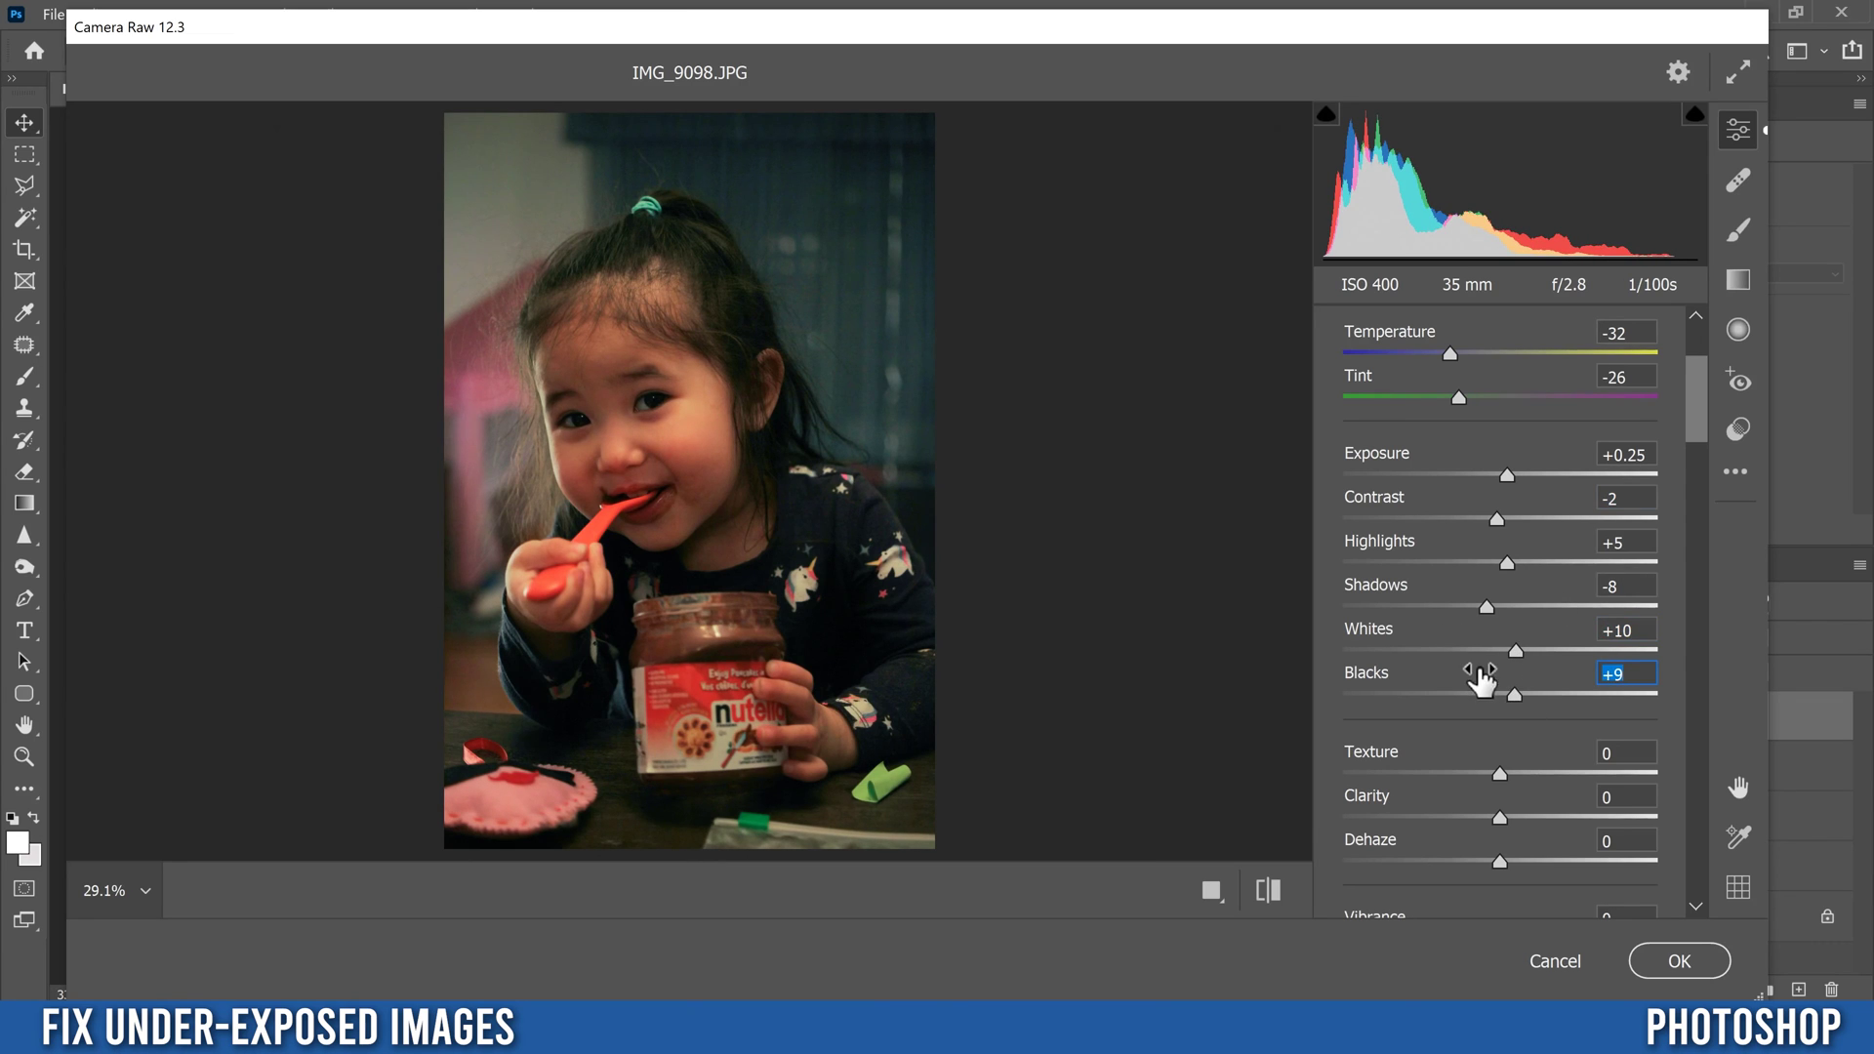
double_click(1512, 695)
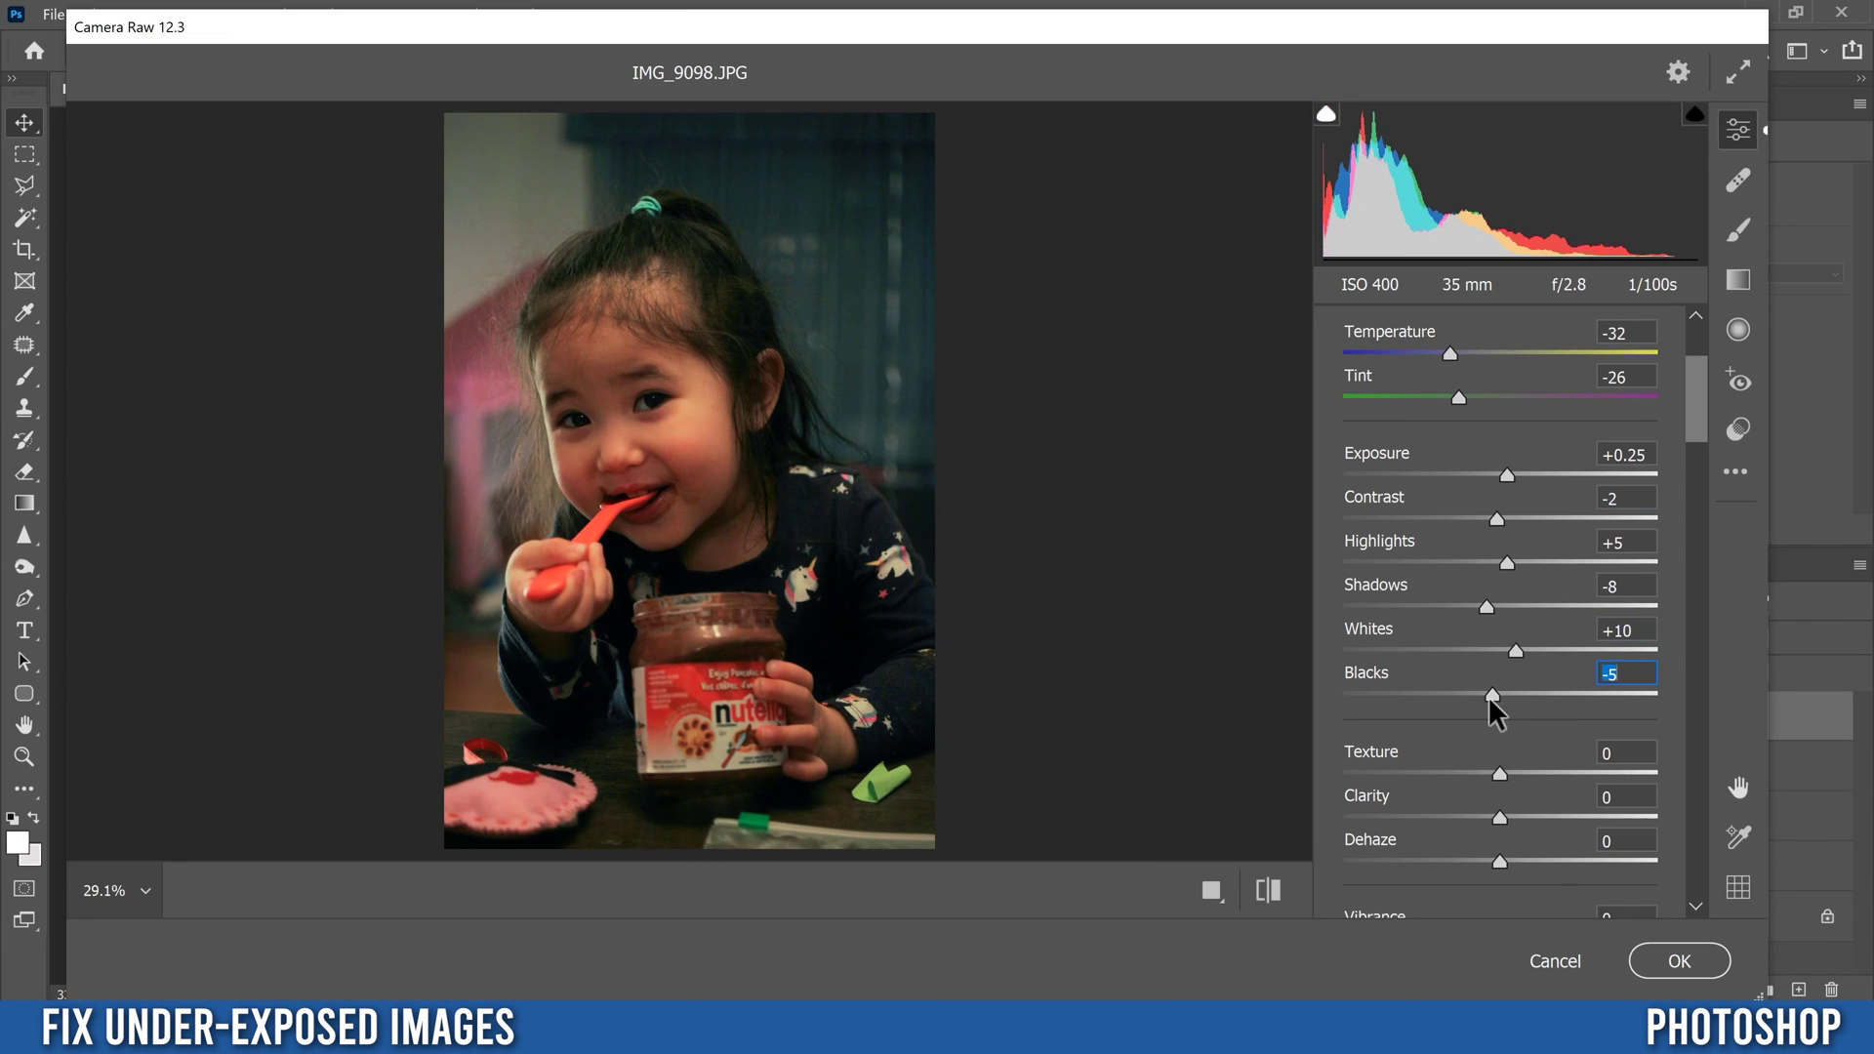
left_click_drag(1496, 695, 1497, 695)
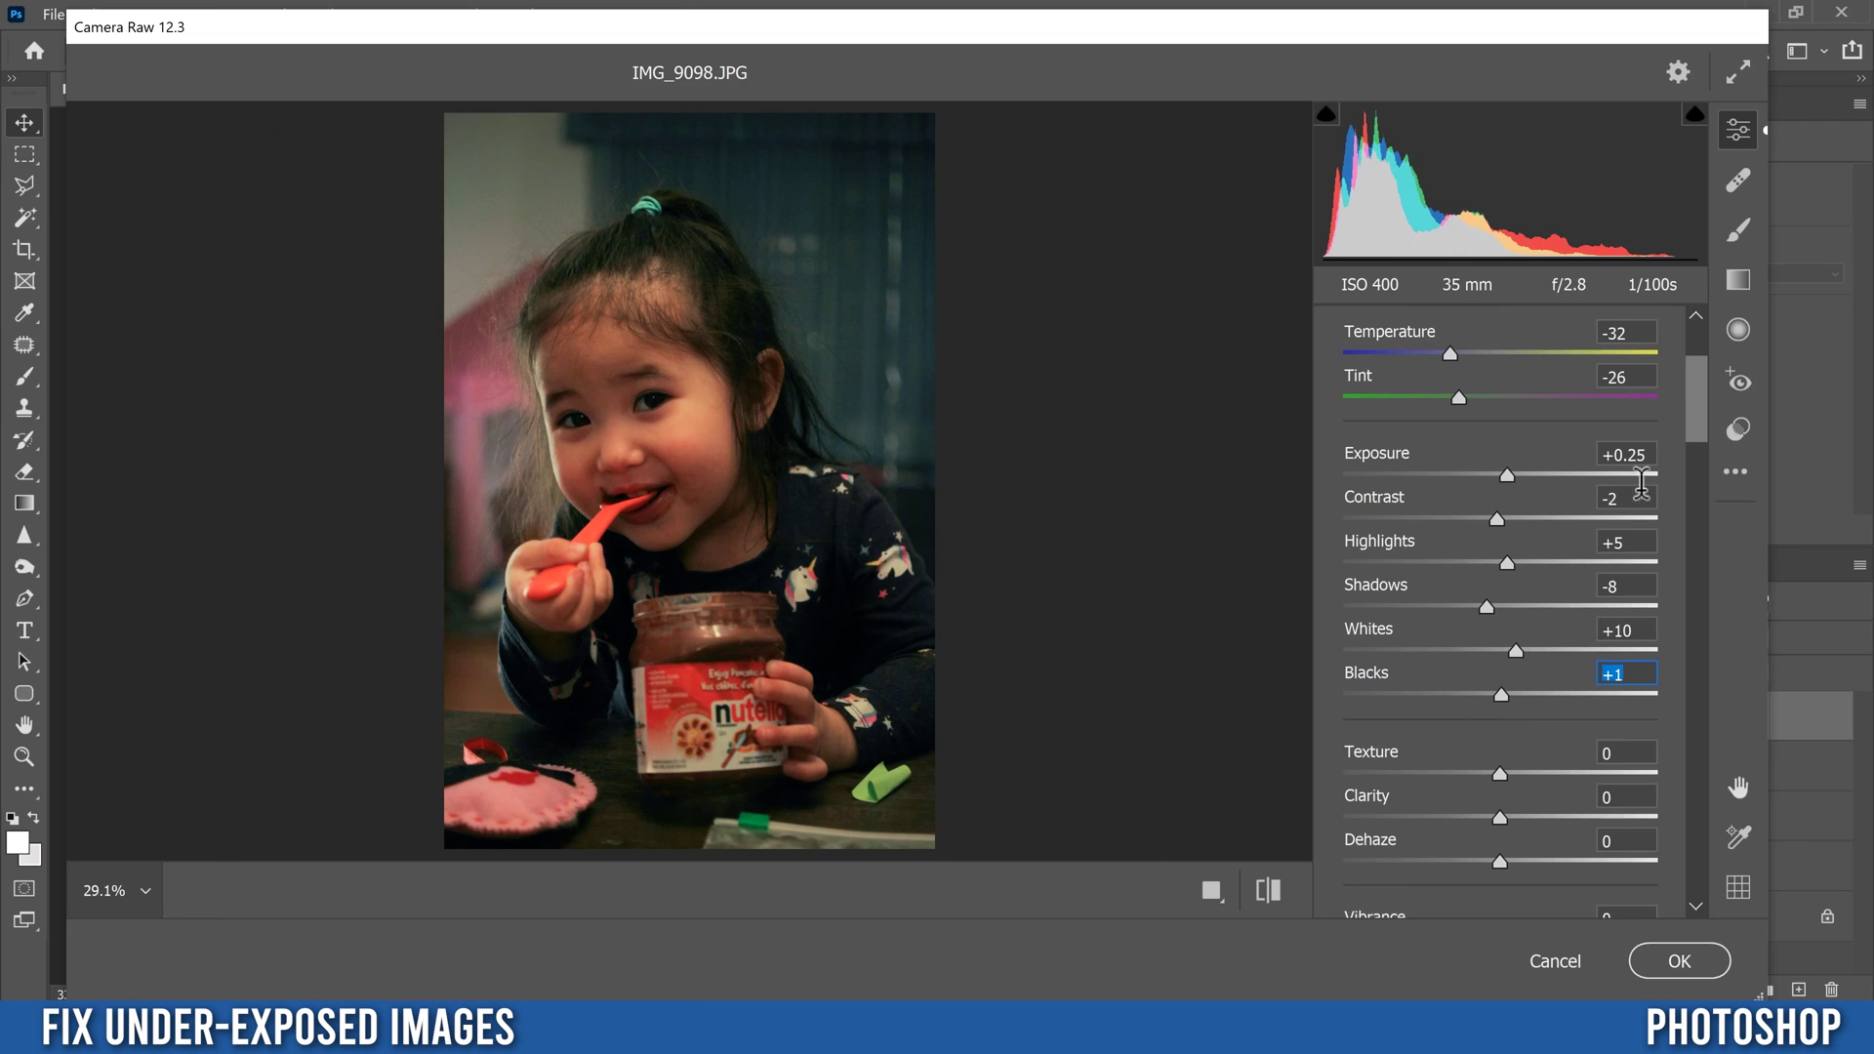
left_click_drag(1695, 390, 1677, 430)
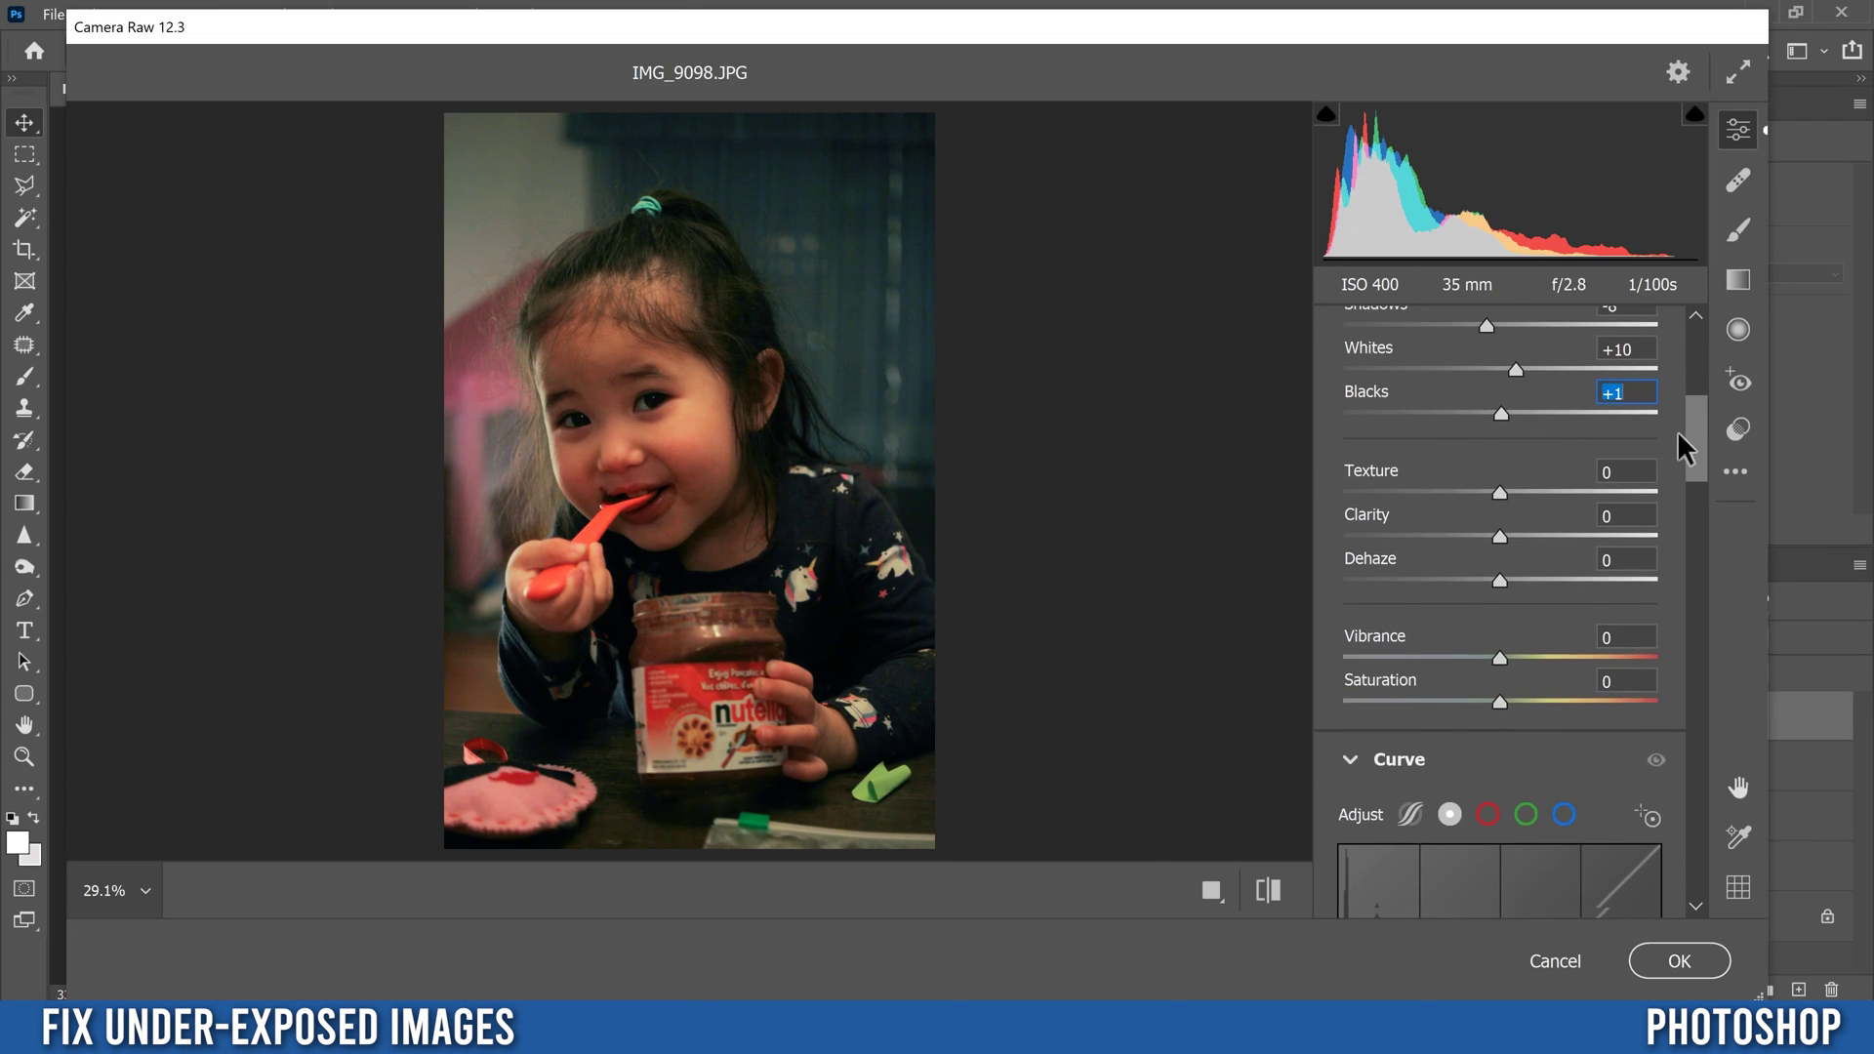
- Set Texture to +50 and raise Clarity in Camera Raw's Basic panel
left_click_drag(1500, 484, 1571, 485)
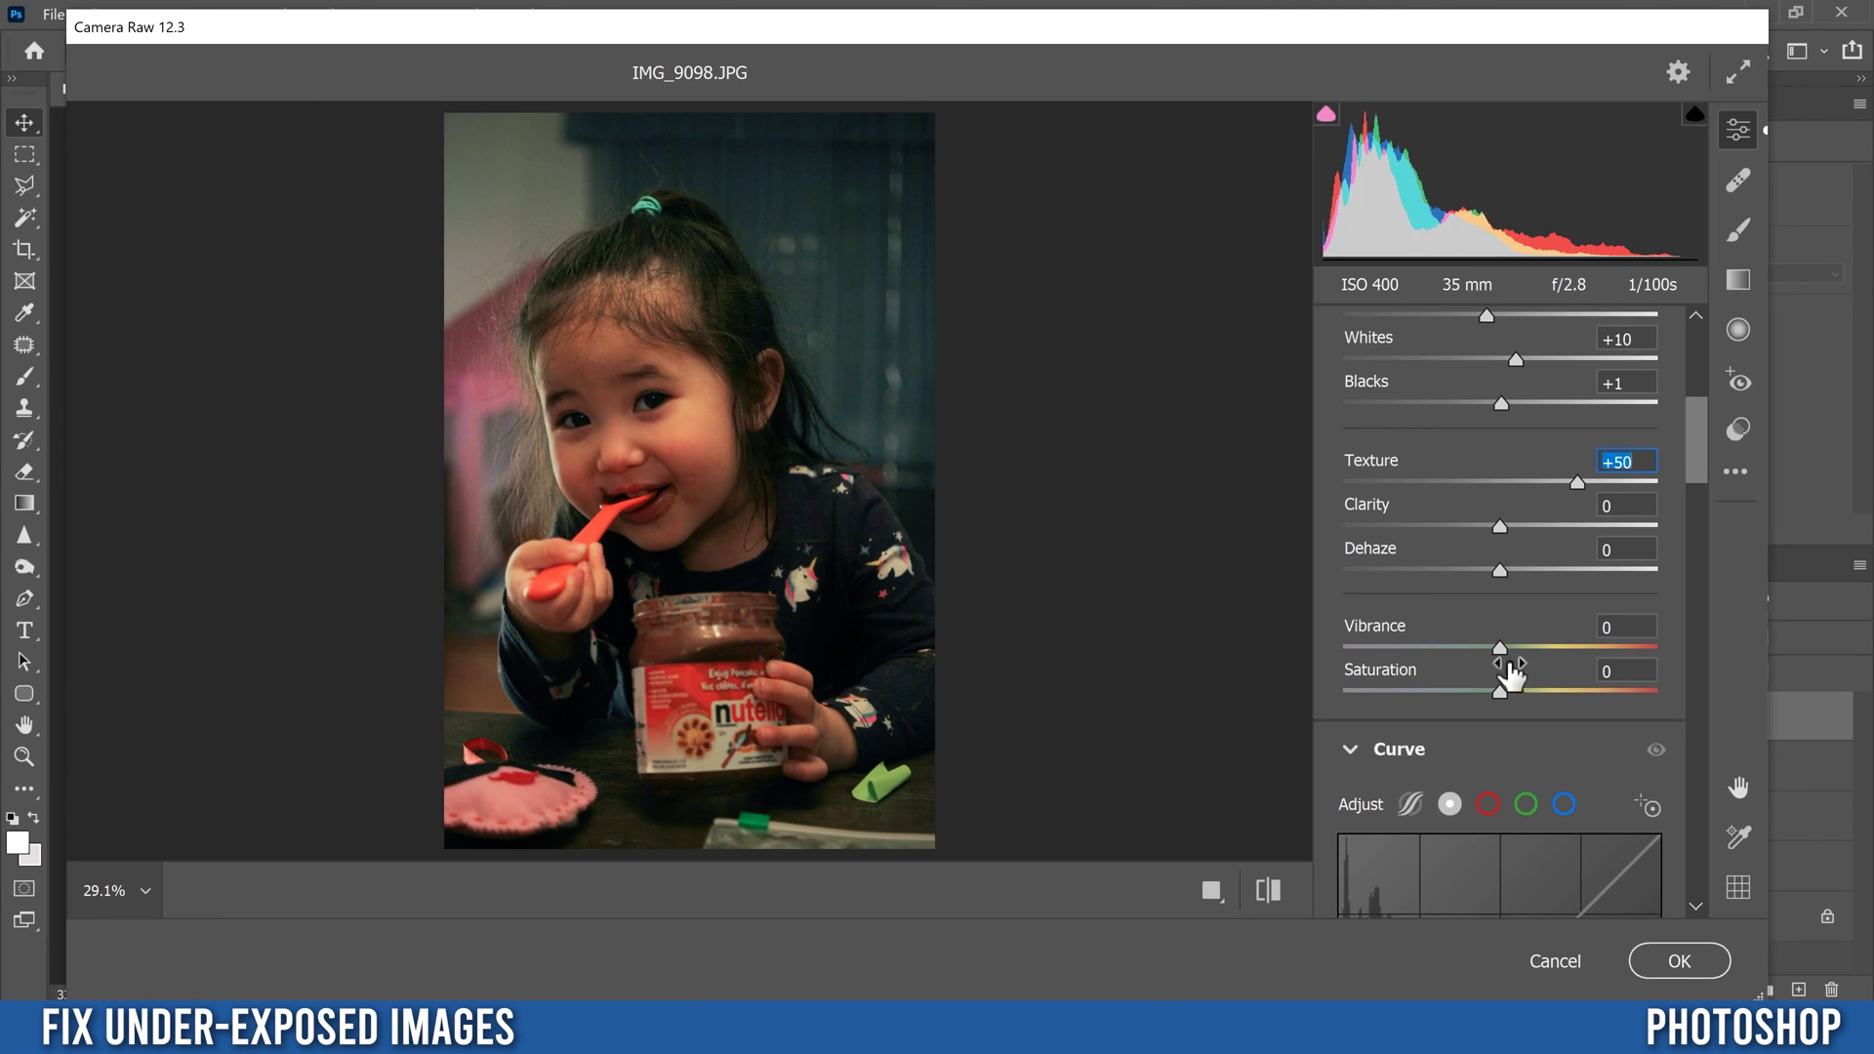
left_click_drag(1583, 482, 1494, 488)
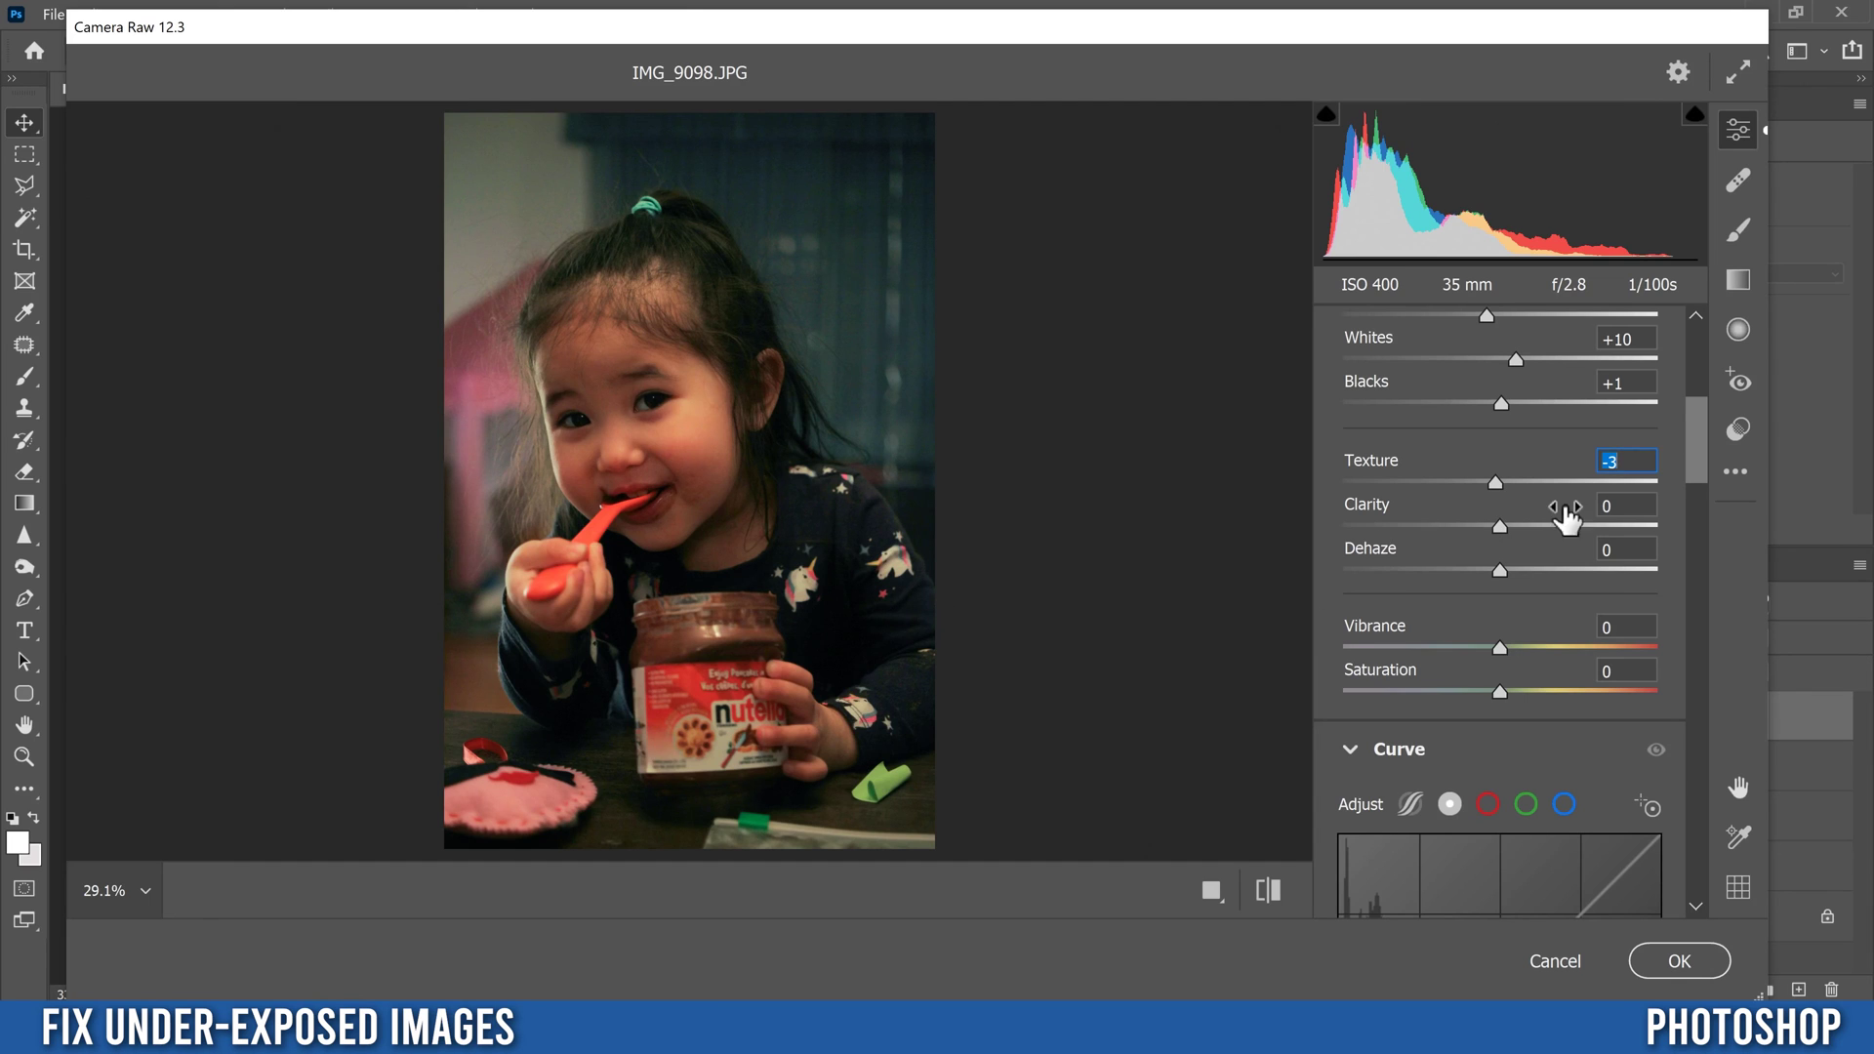
left_click_drag(1501, 524, 1496, 568)
- Reset Dehaze to 0, nudge Vibrance up slightly, and set Detail noise reduction to 8
double_click(1496, 568)
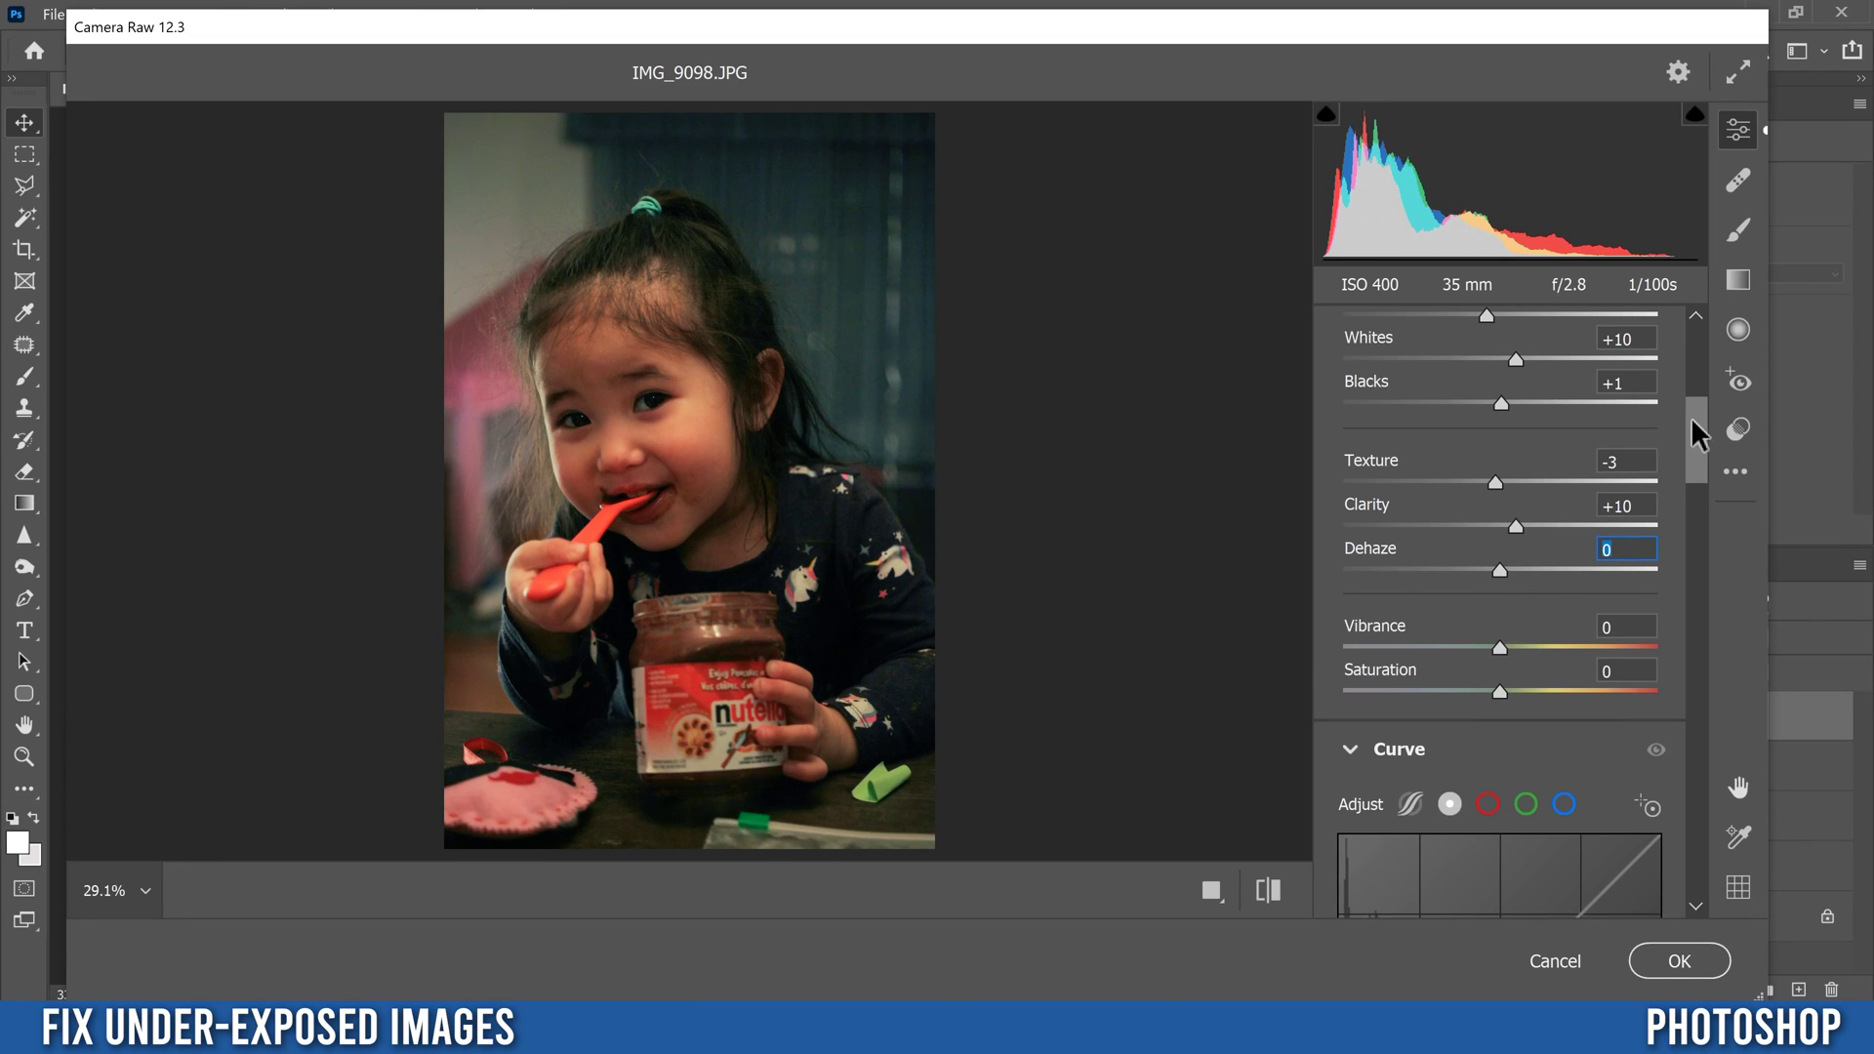
left_click_drag(1691, 418, 1685, 441)
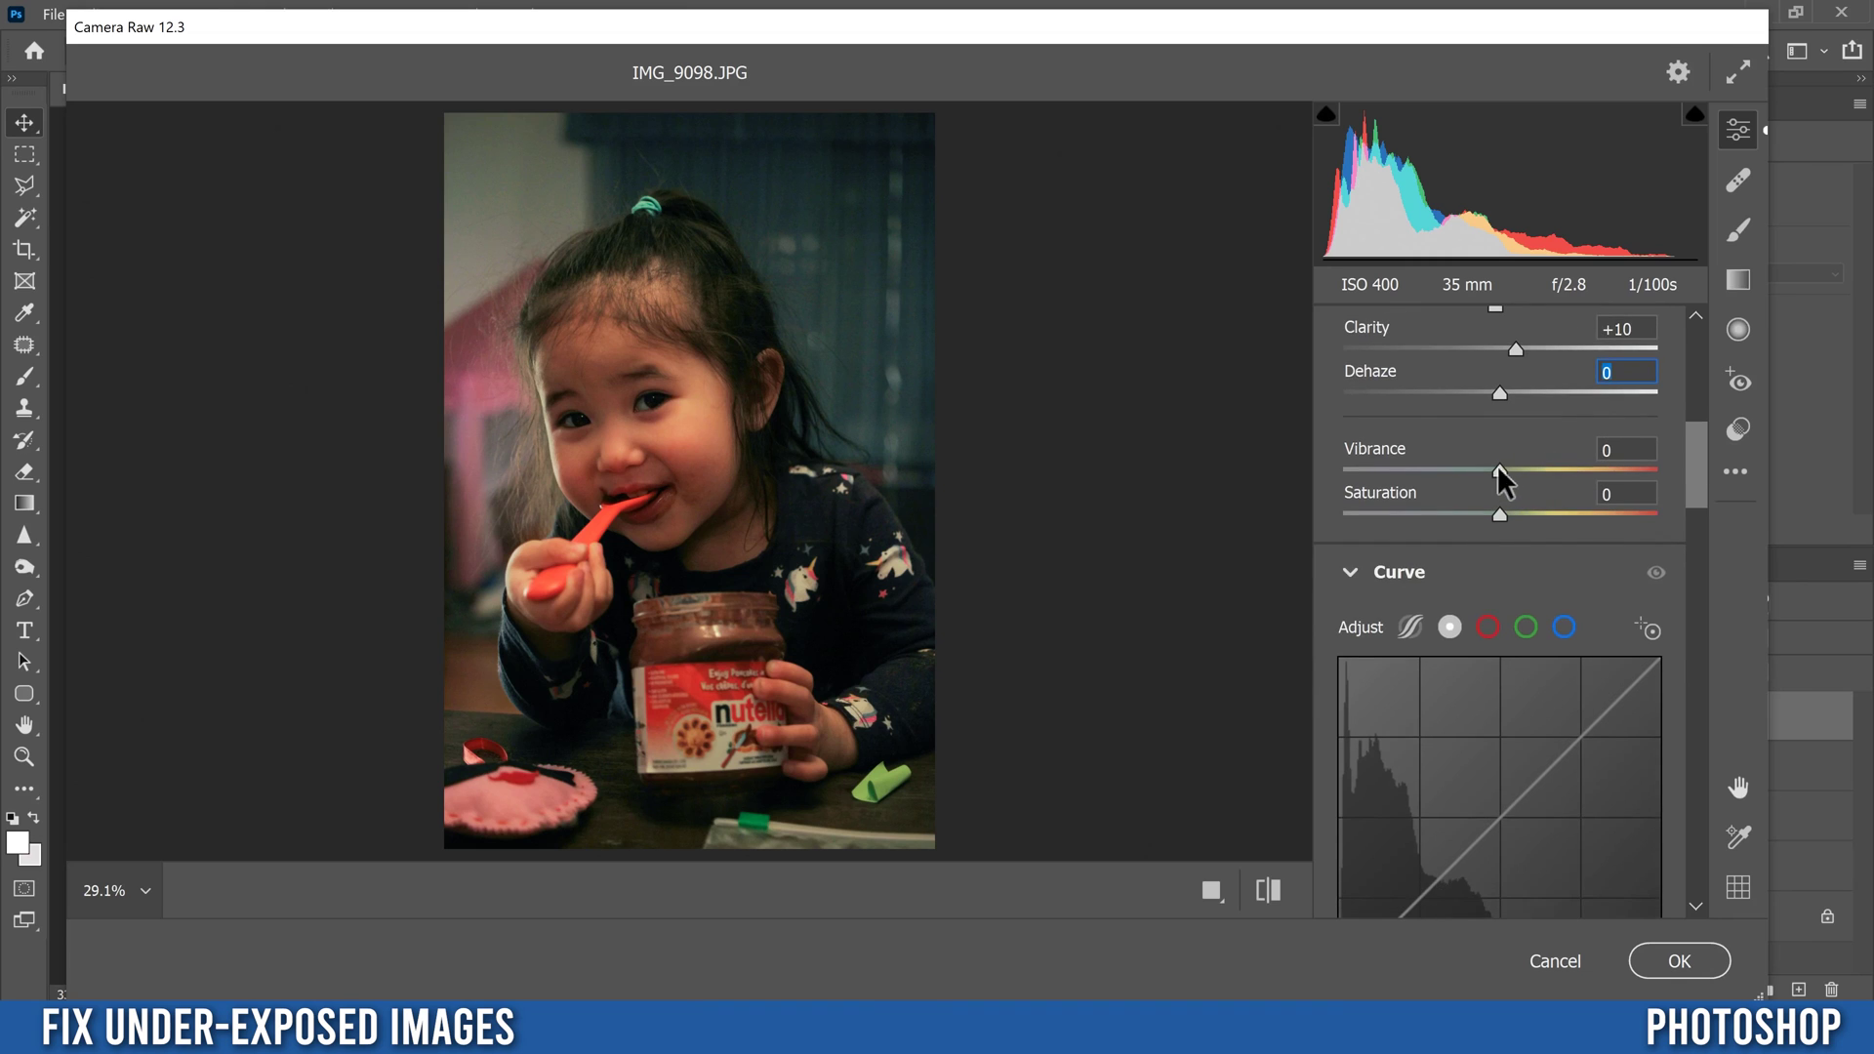
left_click_drag(1497, 467, 1517, 469)
left_click_drag(1519, 469, 1525, 471)
left_click_drag(1689, 457, 1676, 536)
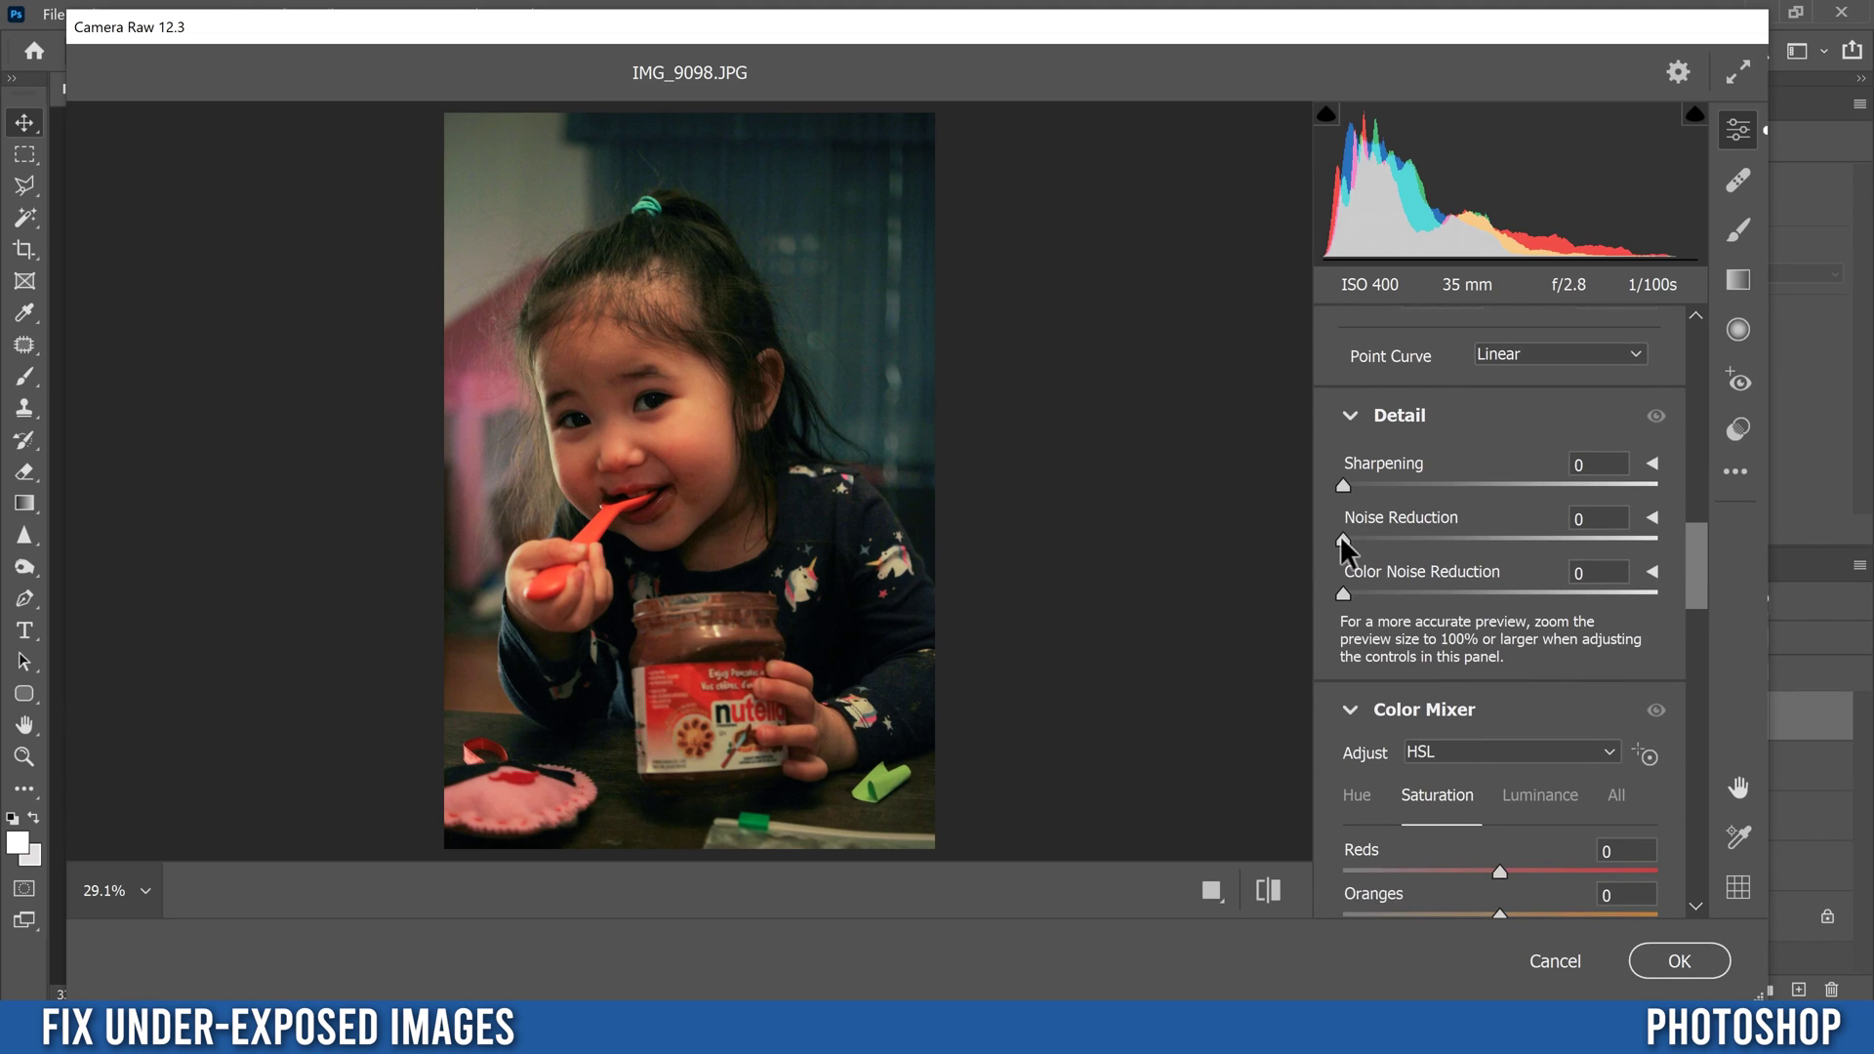
left_click_drag(1341, 538, 1367, 539)
left_click_drag(1698, 548, 1686, 605)
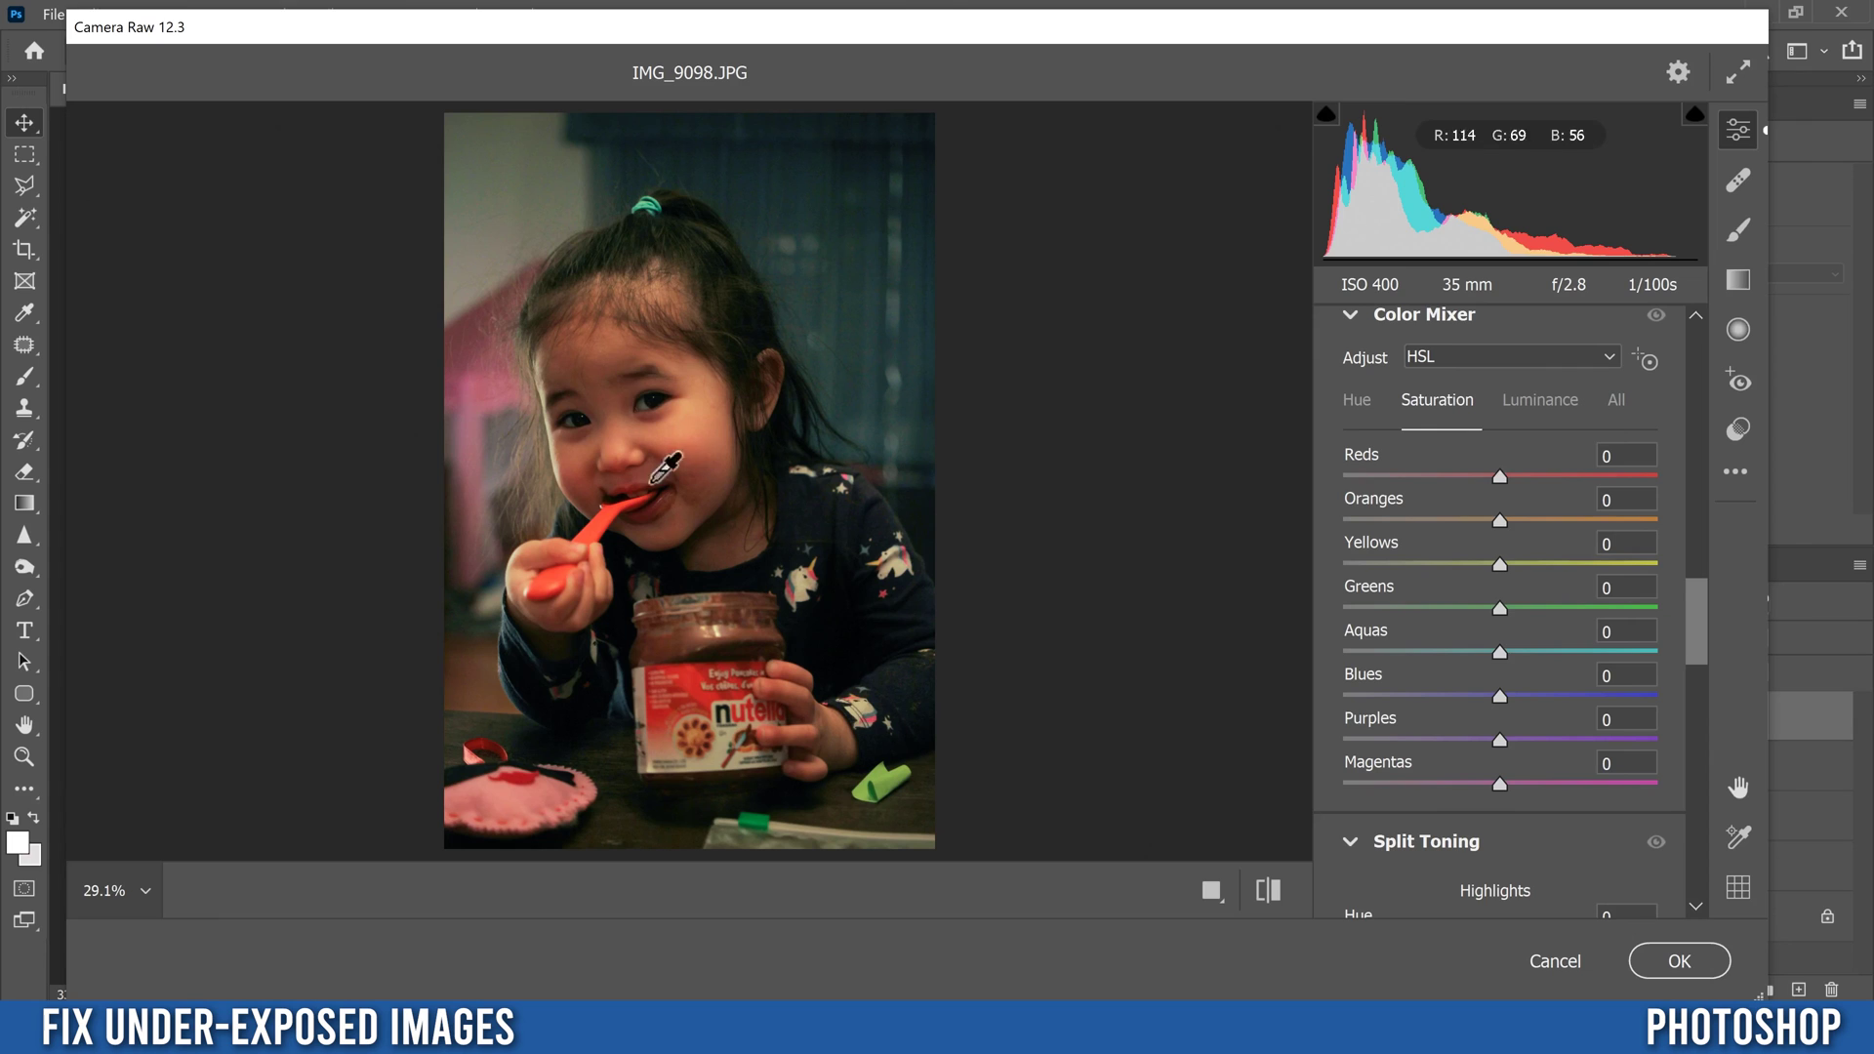
- Lower the Reds slider in the Color Mixer's HSL Saturation tab to -10
mouse_move(1501, 471)
left_mouse_down()
mouse_move(1468, 476)
mouse_move(1492, 481)
left_mouse_up()
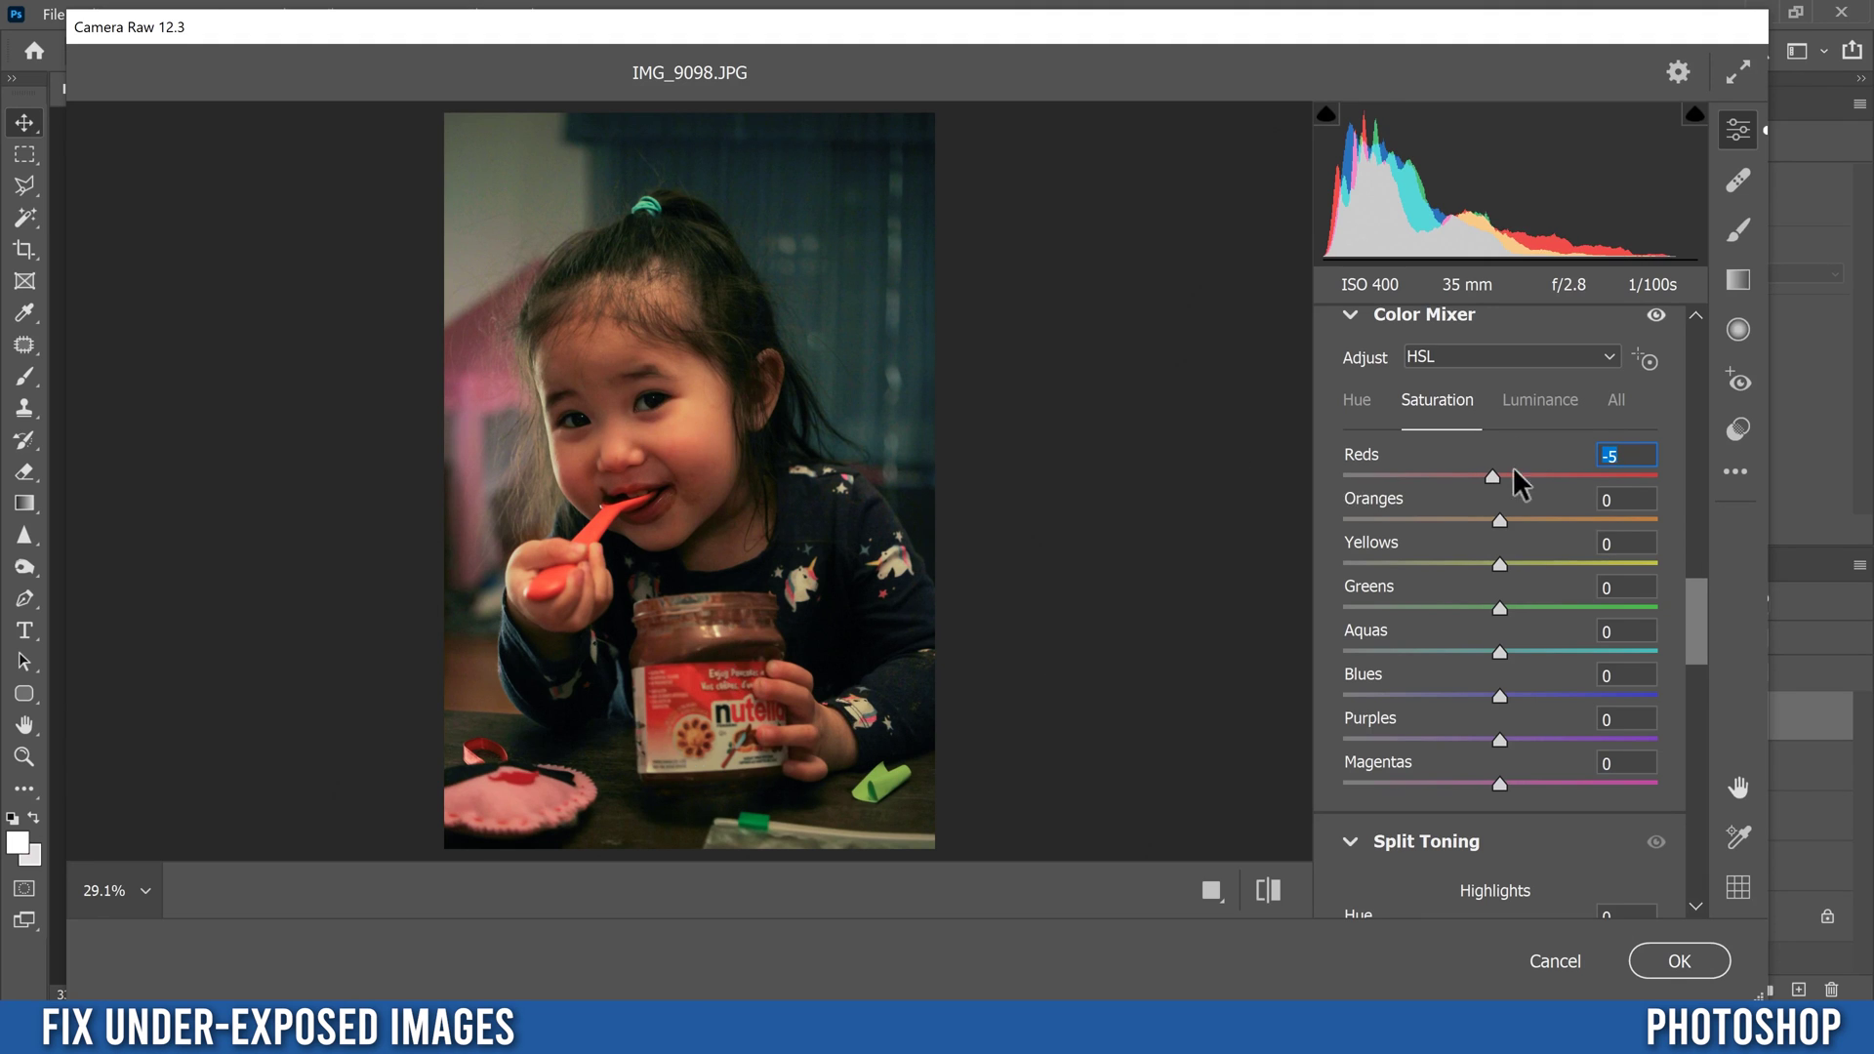
left_click_drag(1491, 476, 1483, 472)
left_click_drag(1694, 587, 1687, 668)
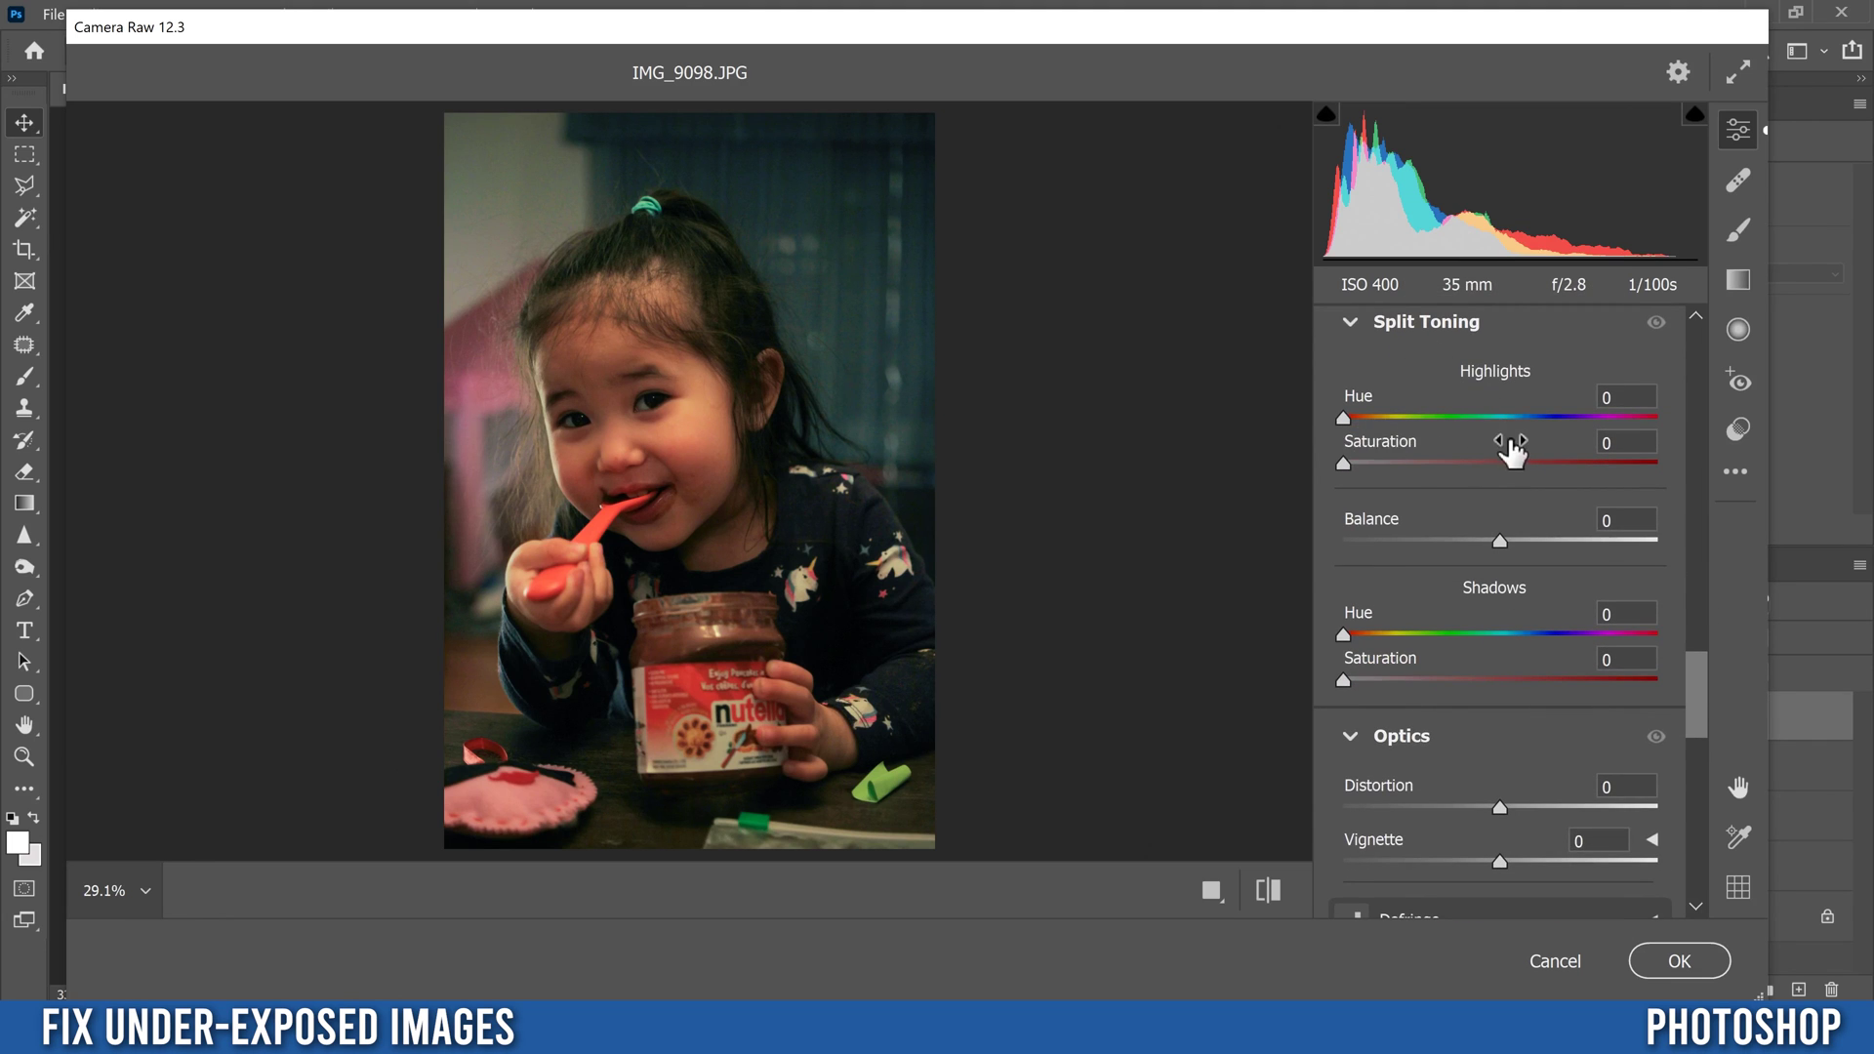
- Tint the highlights blue at Hue 217, Saturation 15
left_click_drag(1343, 415, 1515, 414)
left_click(1343, 463)
left_click_drag(1345, 463, 1393, 465)
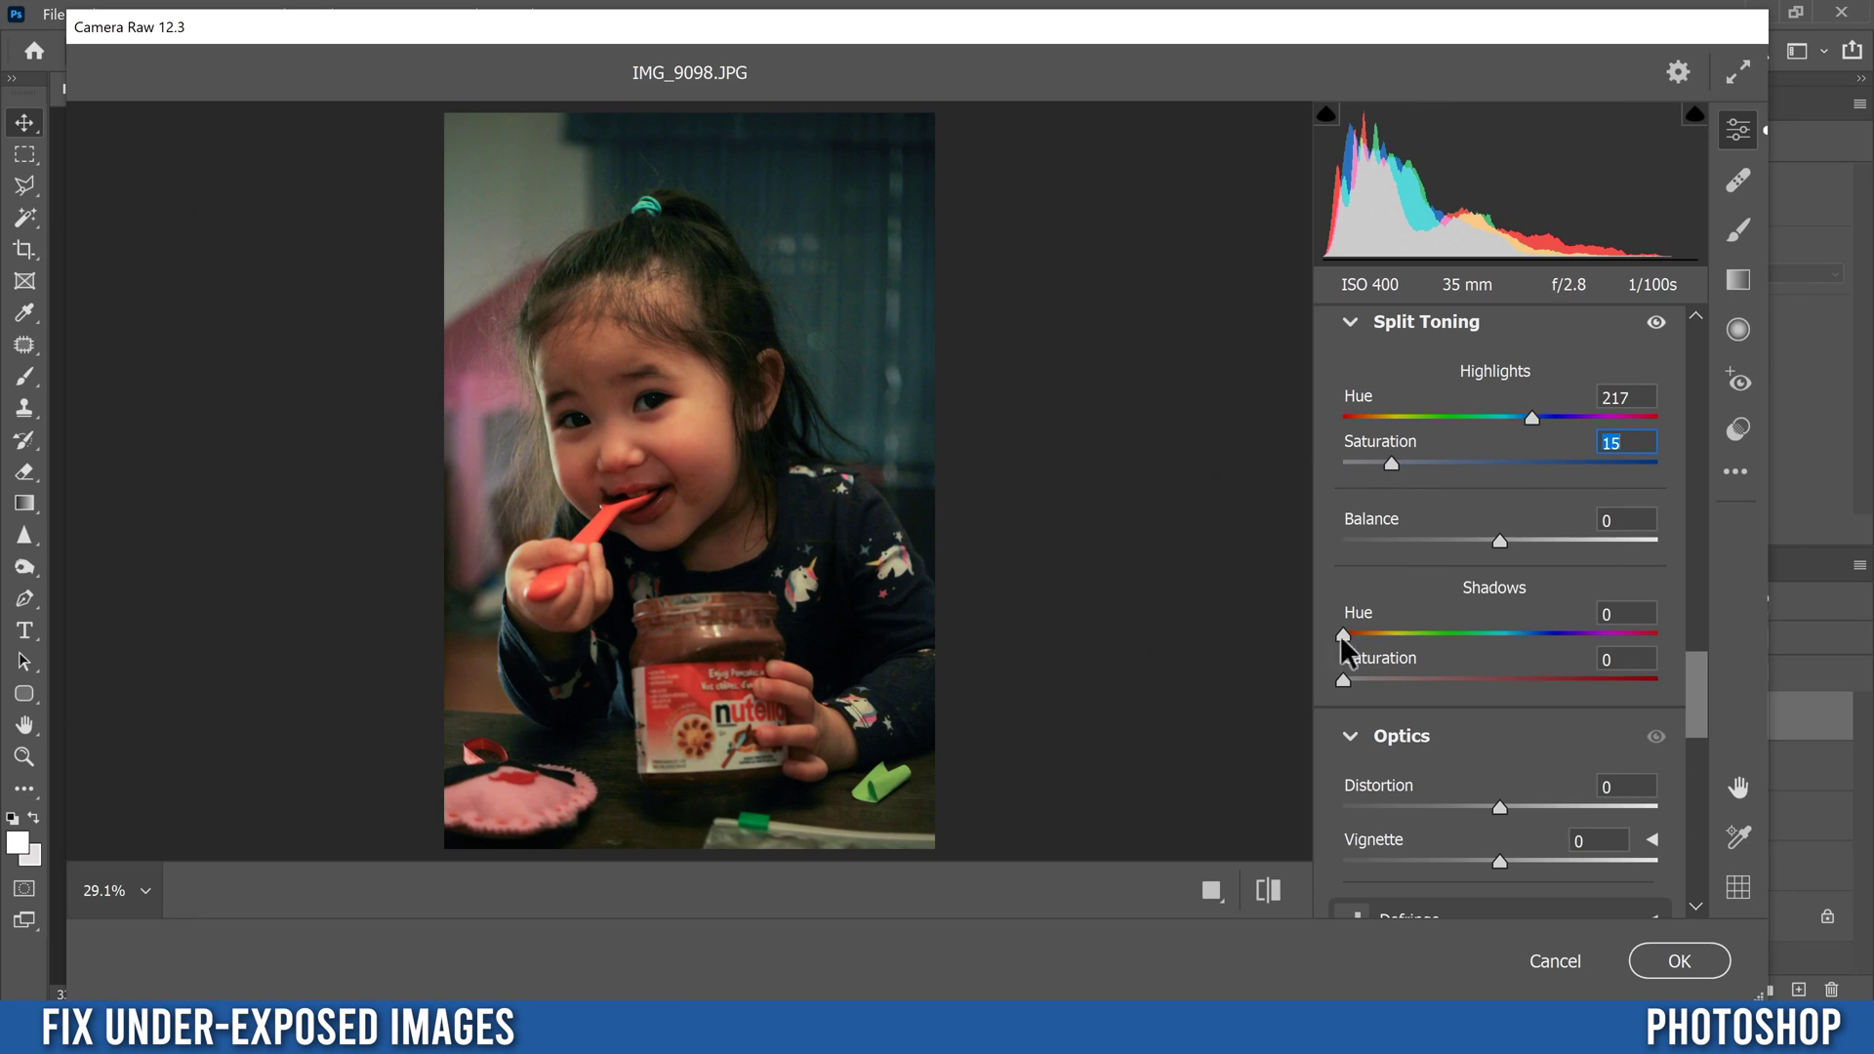
- Tint the shadows blue at Hue 214, Saturation 10
left_click_drag(1340, 634, 1528, 633)
mouse_move(1344, 679)
left_mouse_down()
mouse_move(1503, 687)
mouse_move(1337, 682)
mouse_move(1373, 681)
left_mouse_up()
scroll(1700, 633, "down", 10)
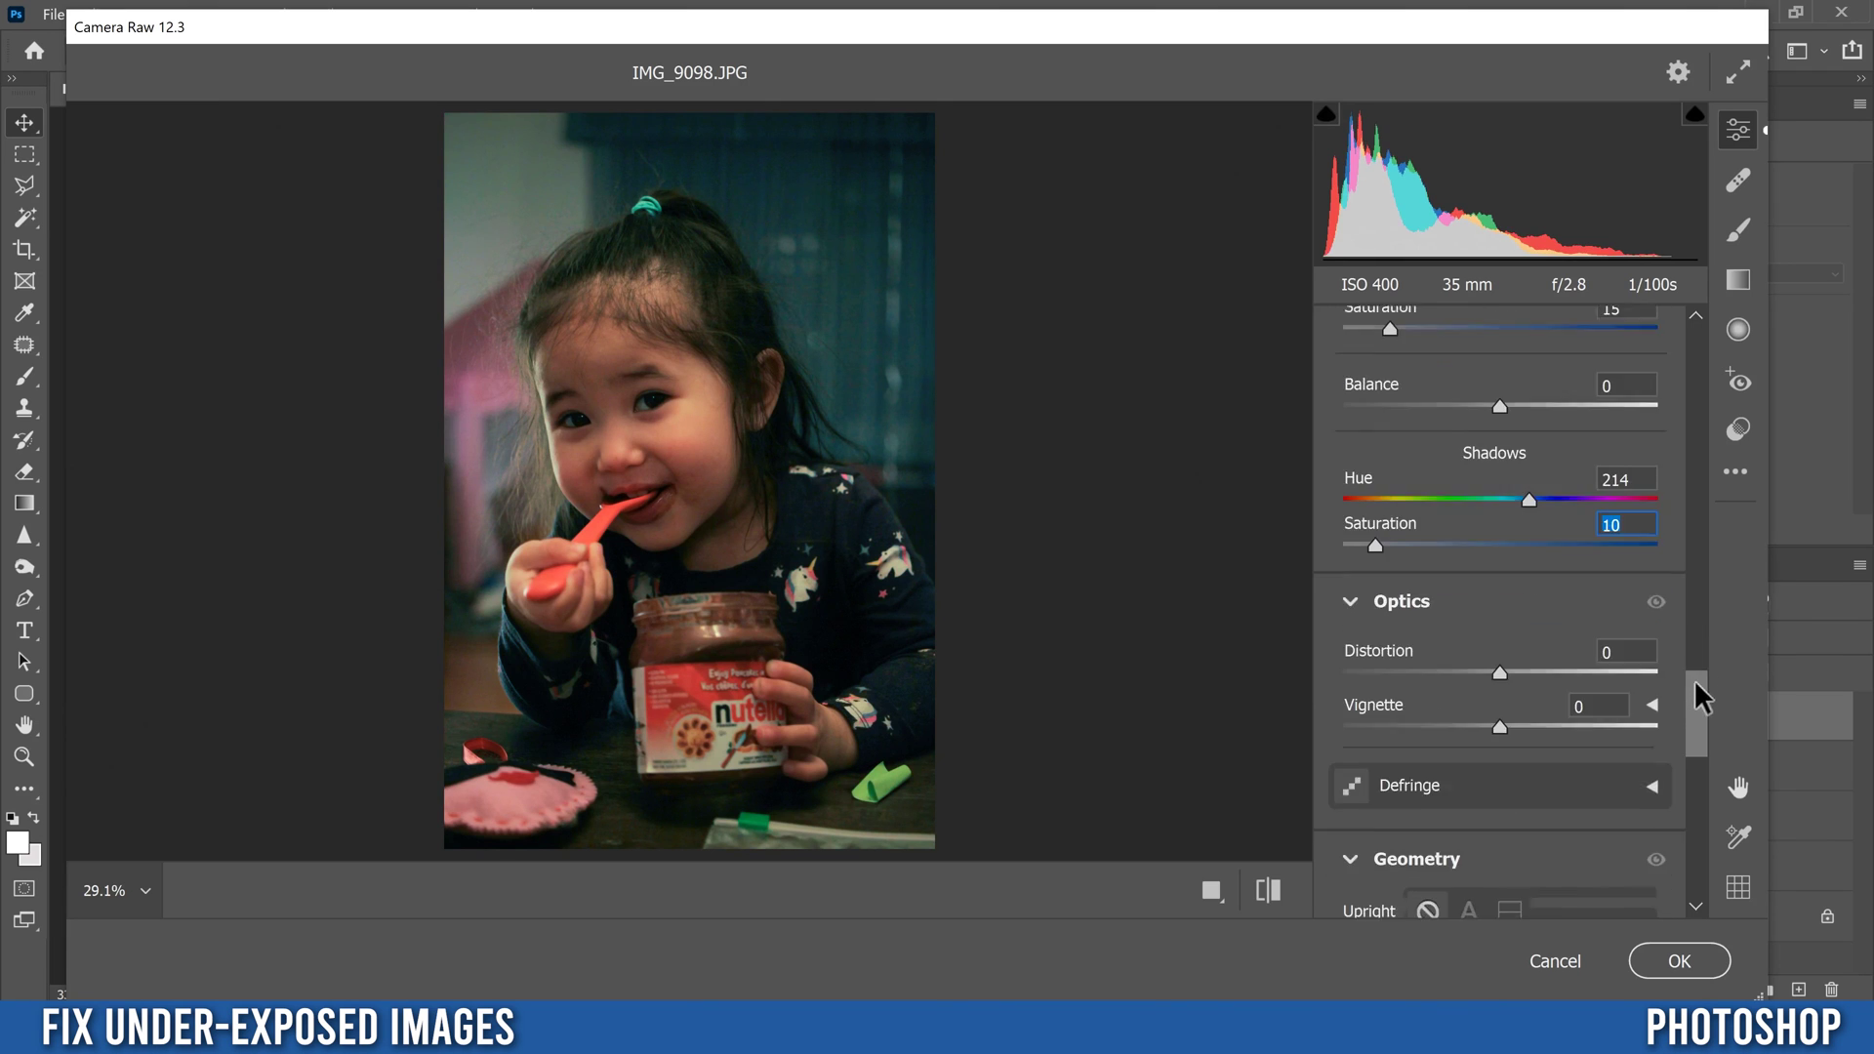
- Set the Calibration Shadows Tint to +50
left_click_drag(1680, 741, 1672, 825)
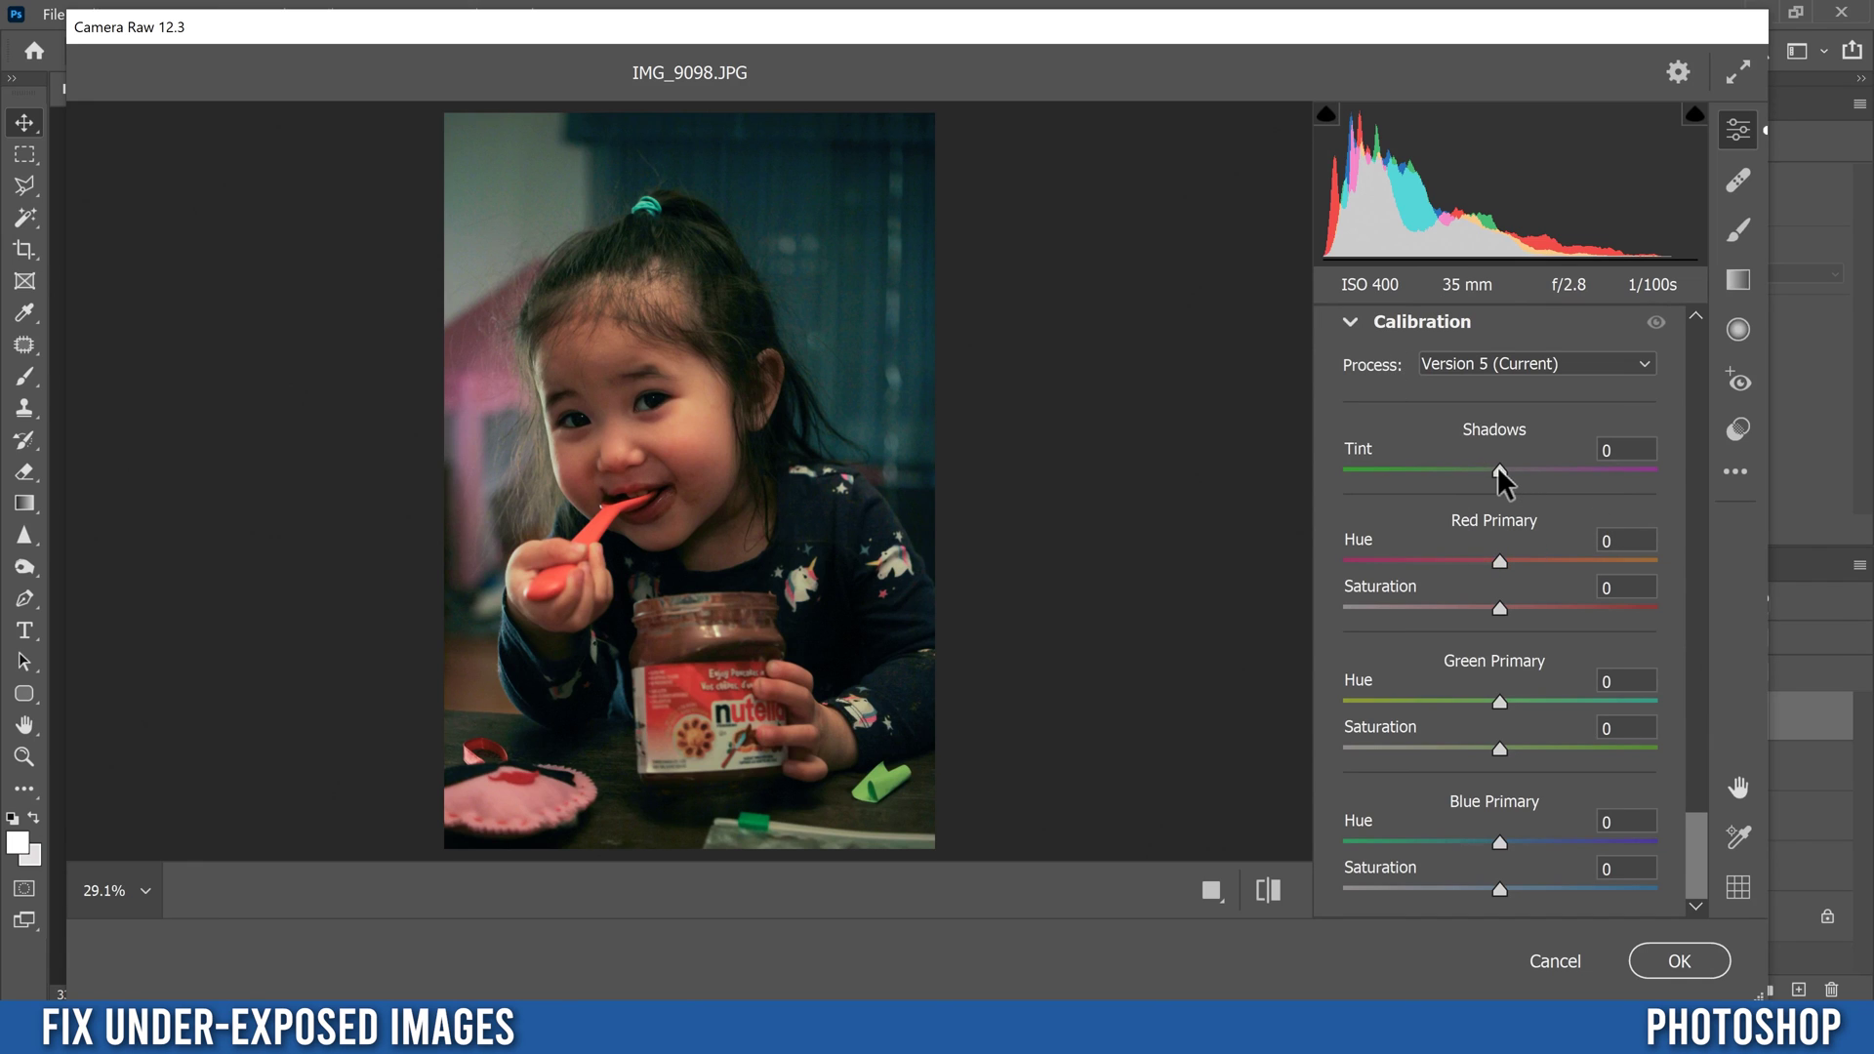
left_click_drag(1498, 466, 1743, 476)
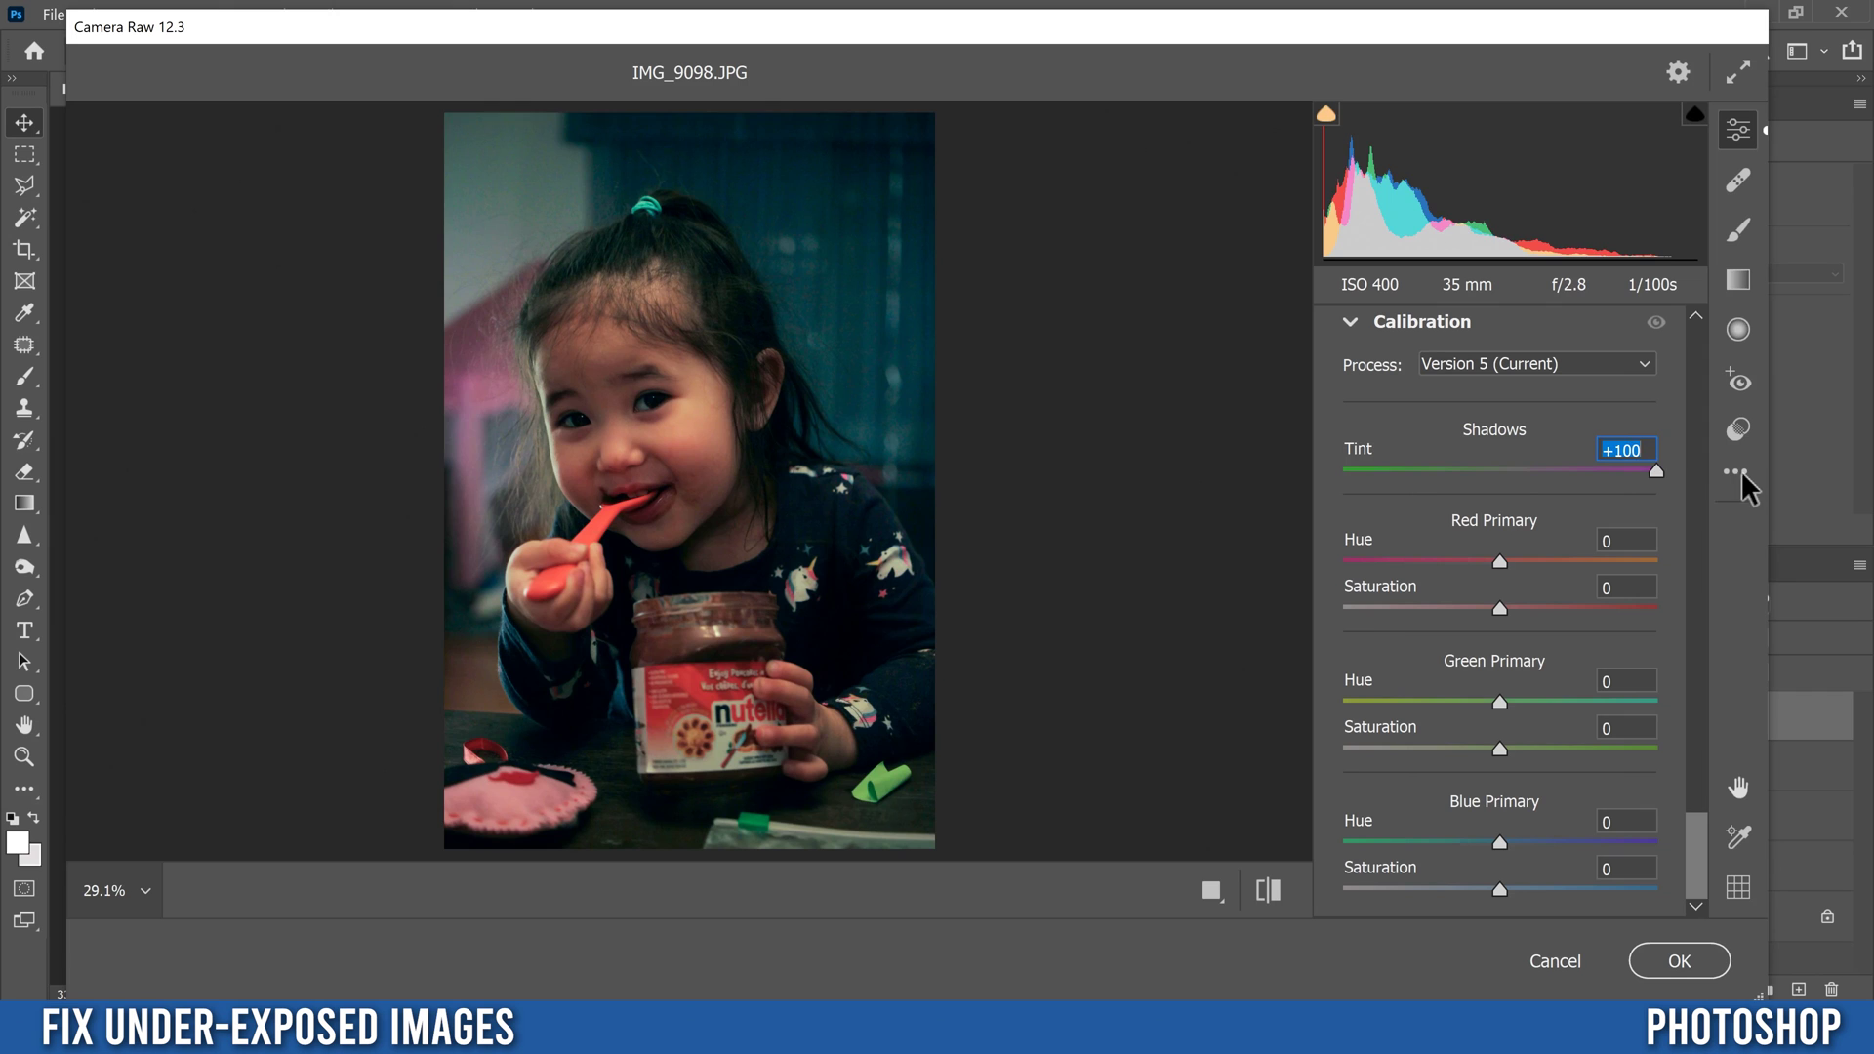
left_click_drag(1743, 471, 1579, 466)
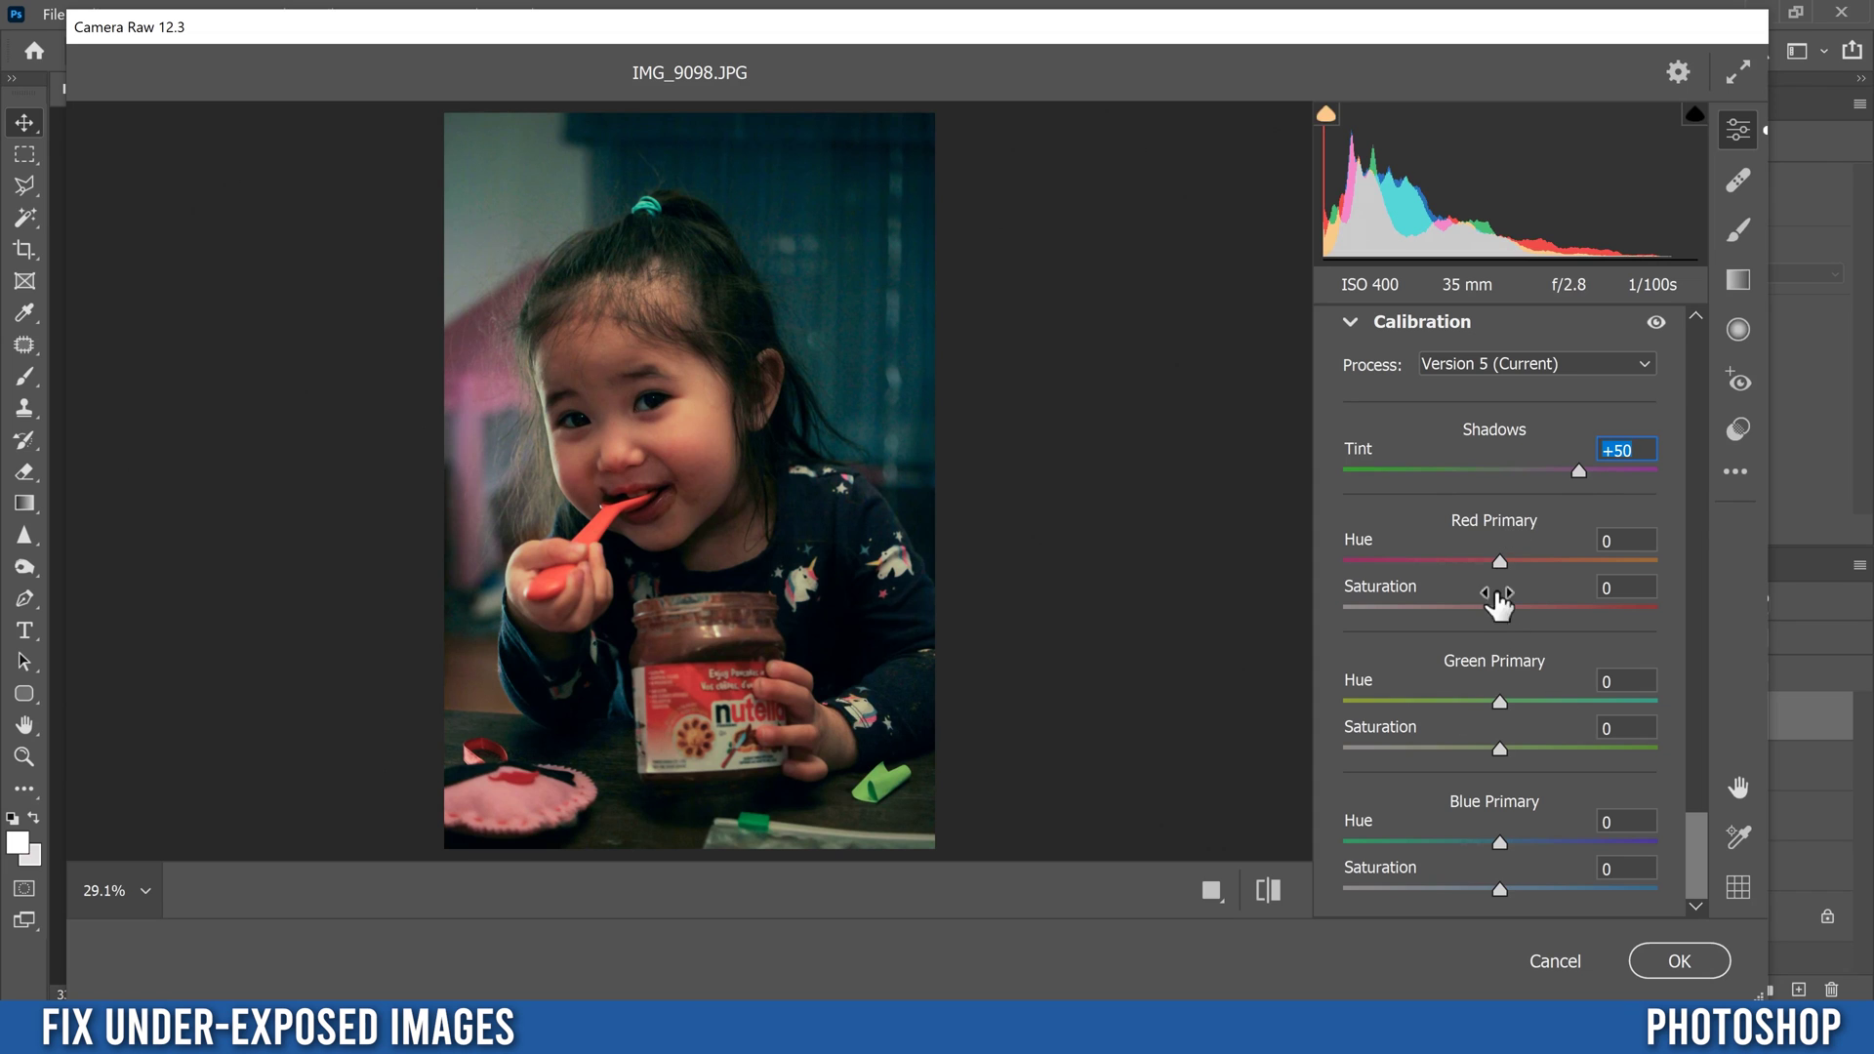
- Shift the Red, Green and Blue Primary Hues (Blue +14), set Contrast to -2, and apply the filter
left_click(1496, 559)
left_click_drag(1495, 558, 1444, 564)
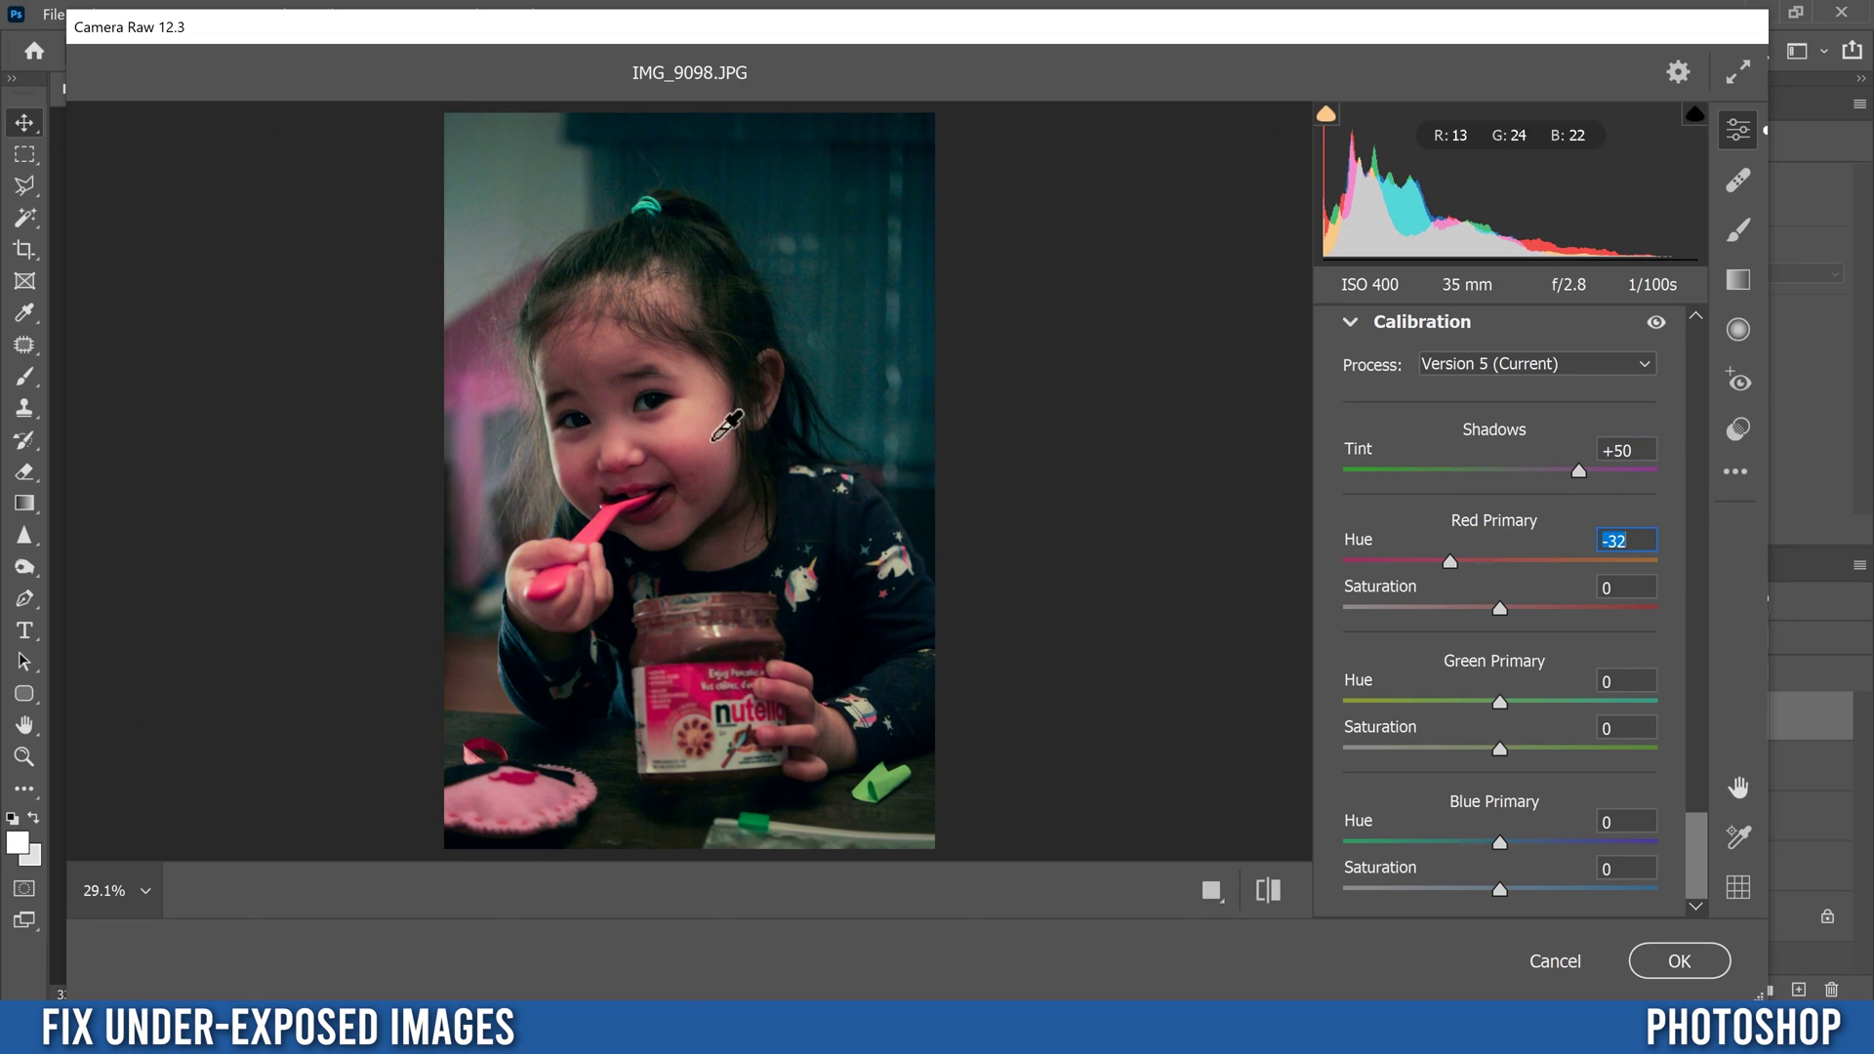
left_click_drag(1455, 561, 1514, 554)
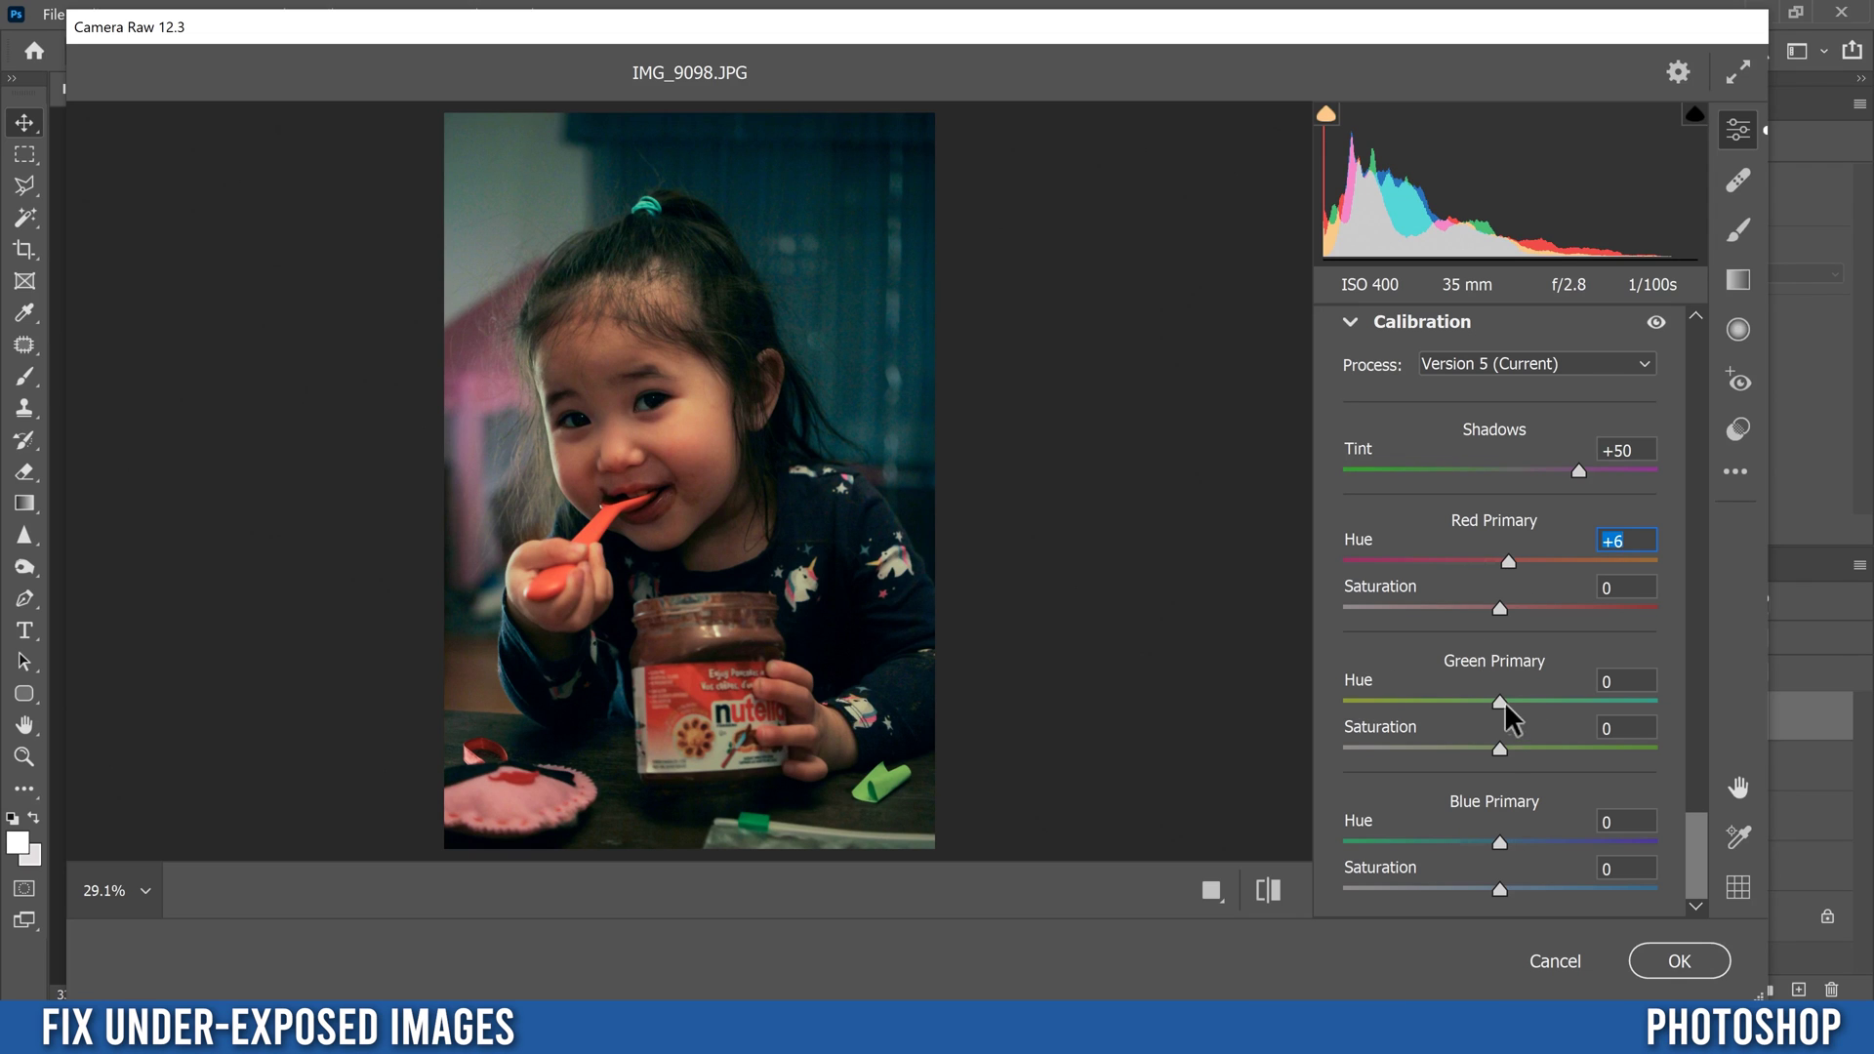
mouse_move(1503, 701)
left_mouse_down()
mouse_move(1415, 705)
mouse_move(1624, 705)
mouse_move(1494, 710)
left_mouse_up()
mouse_move(1493, 842)
left_mouse_down()
mouse_move(1403, 842)
mouse_move(1614, 841)
mouse_move(1501, 841)
left_mouse_up()
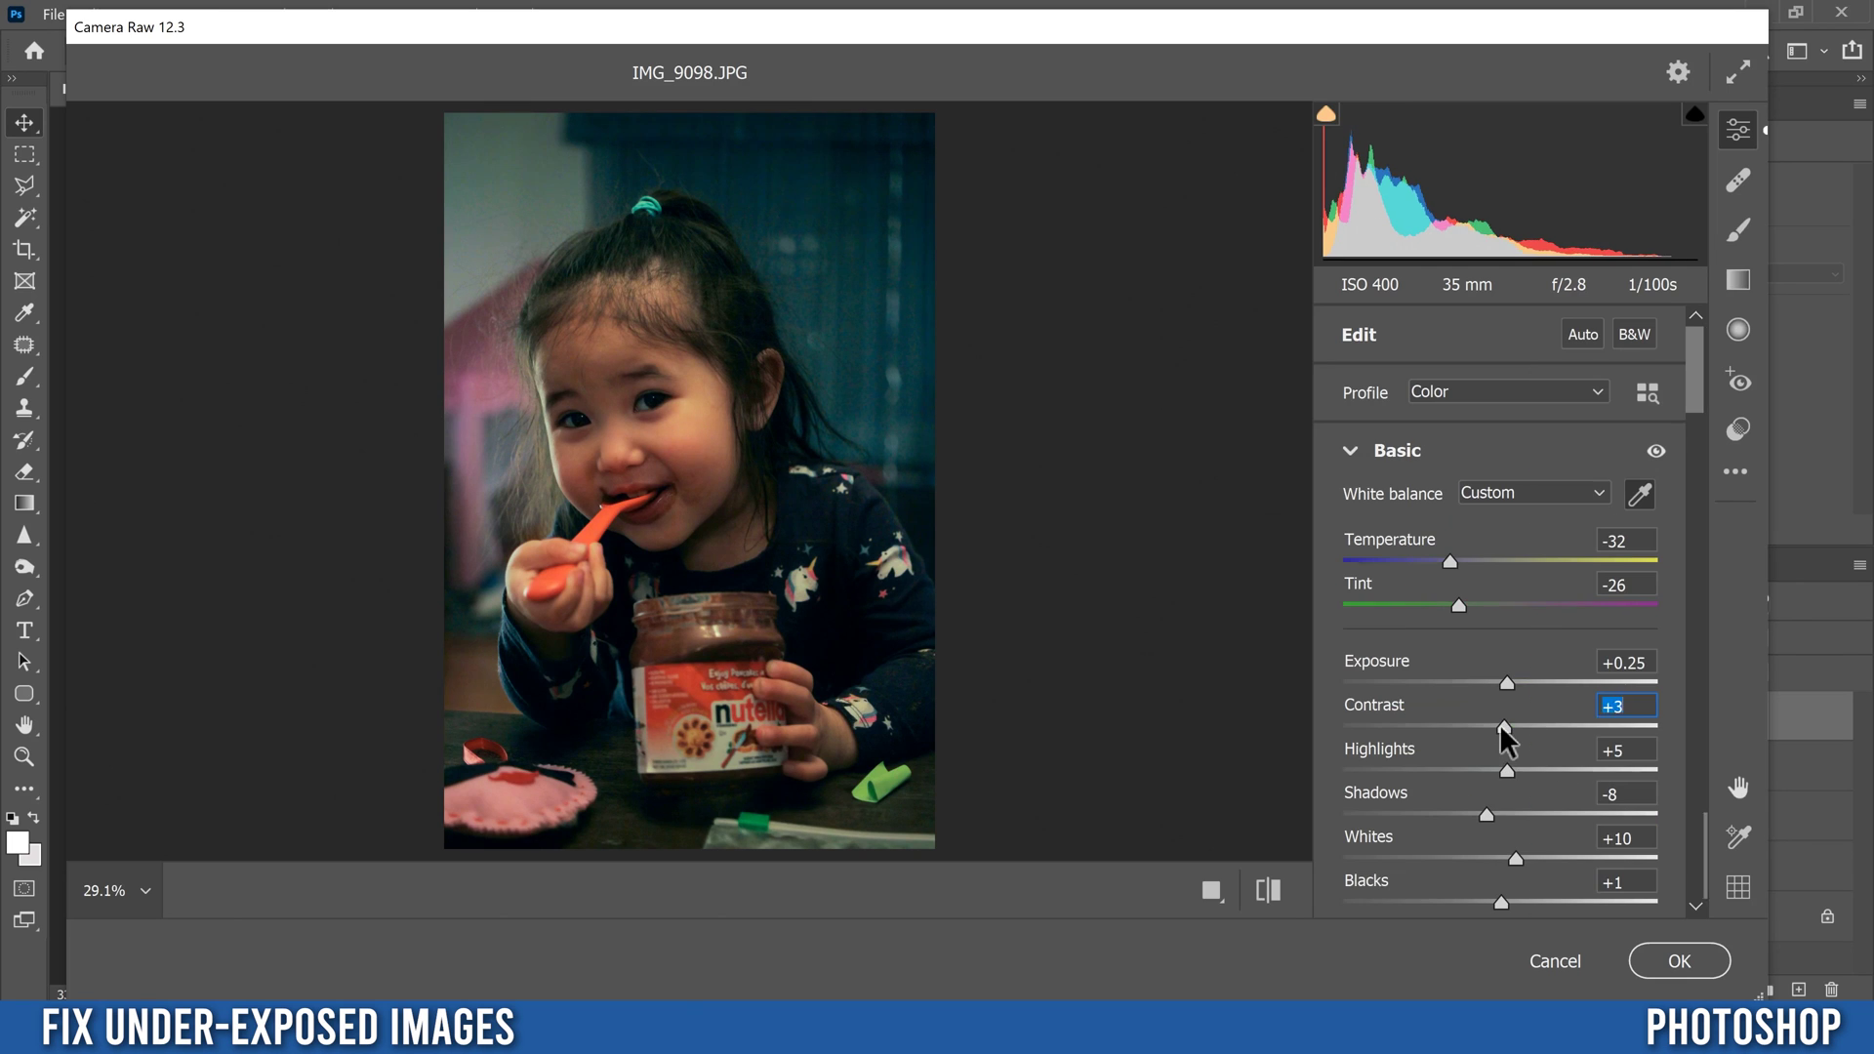
left_click_drag(1499, 723, 1493, 725)
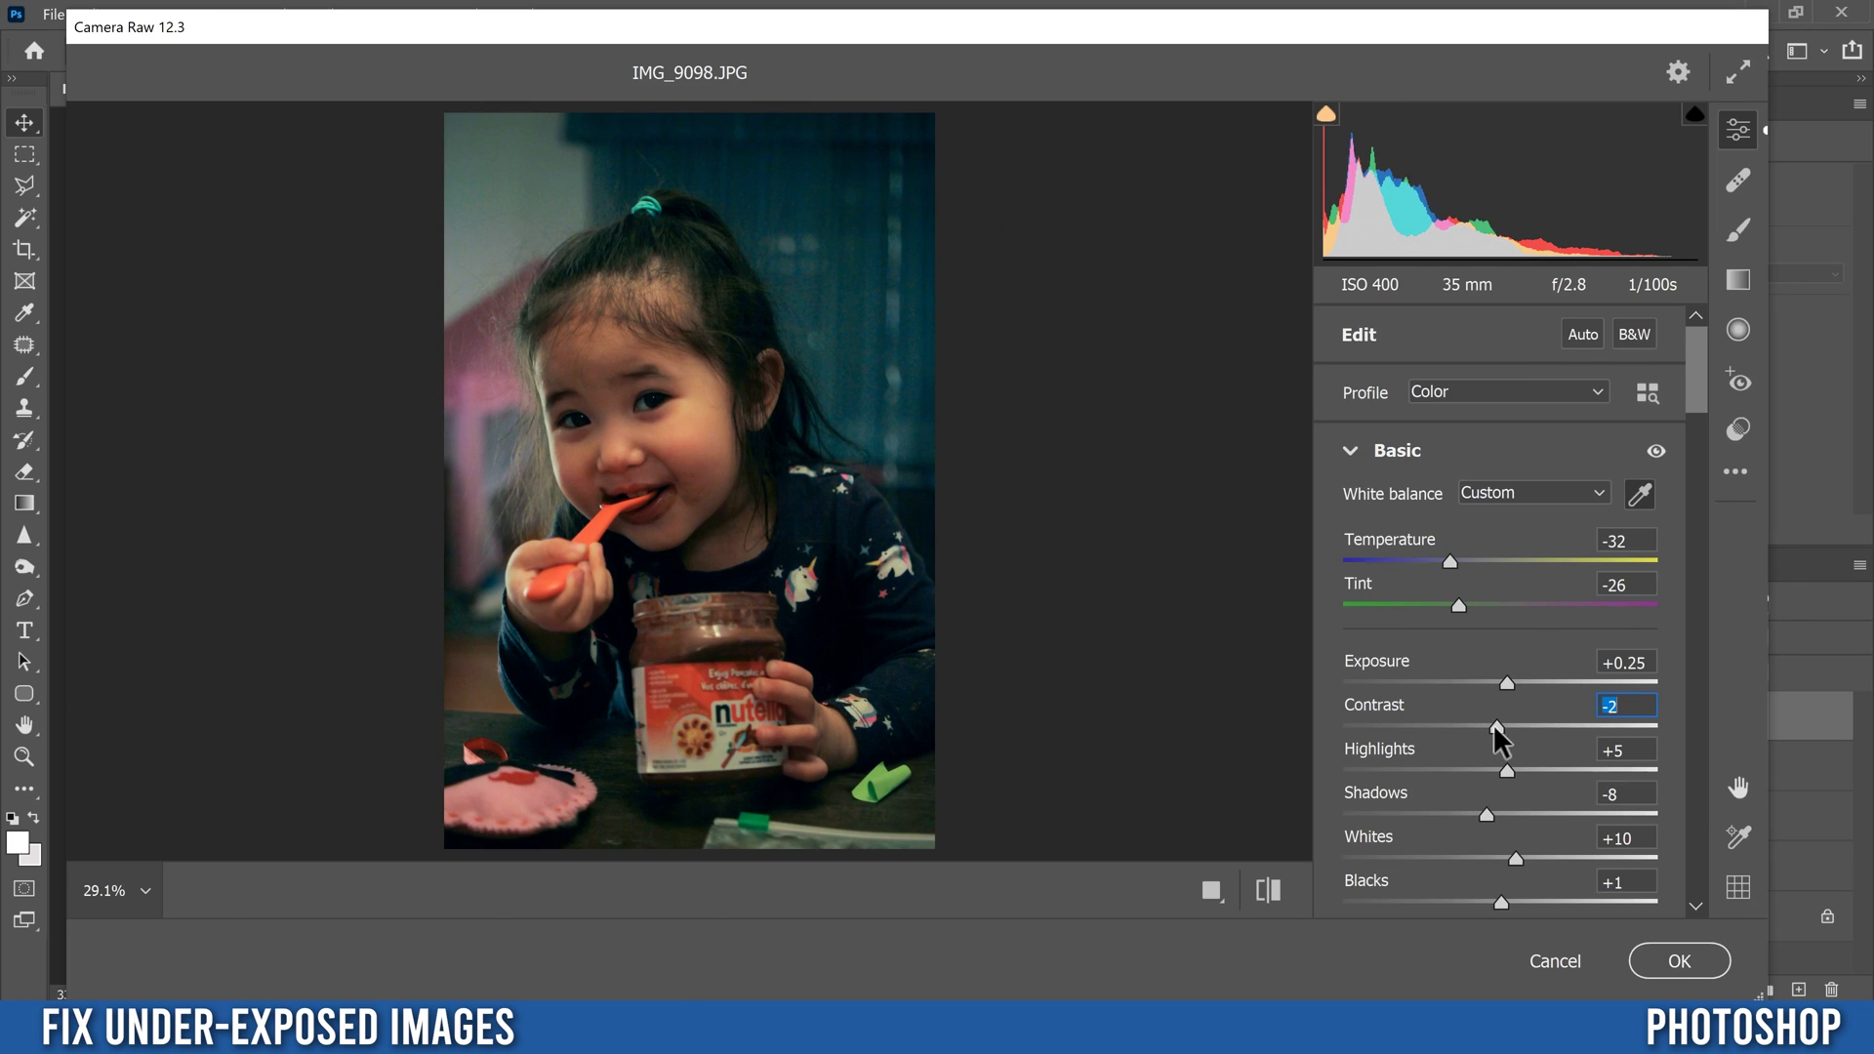
left_click(1676, 960)
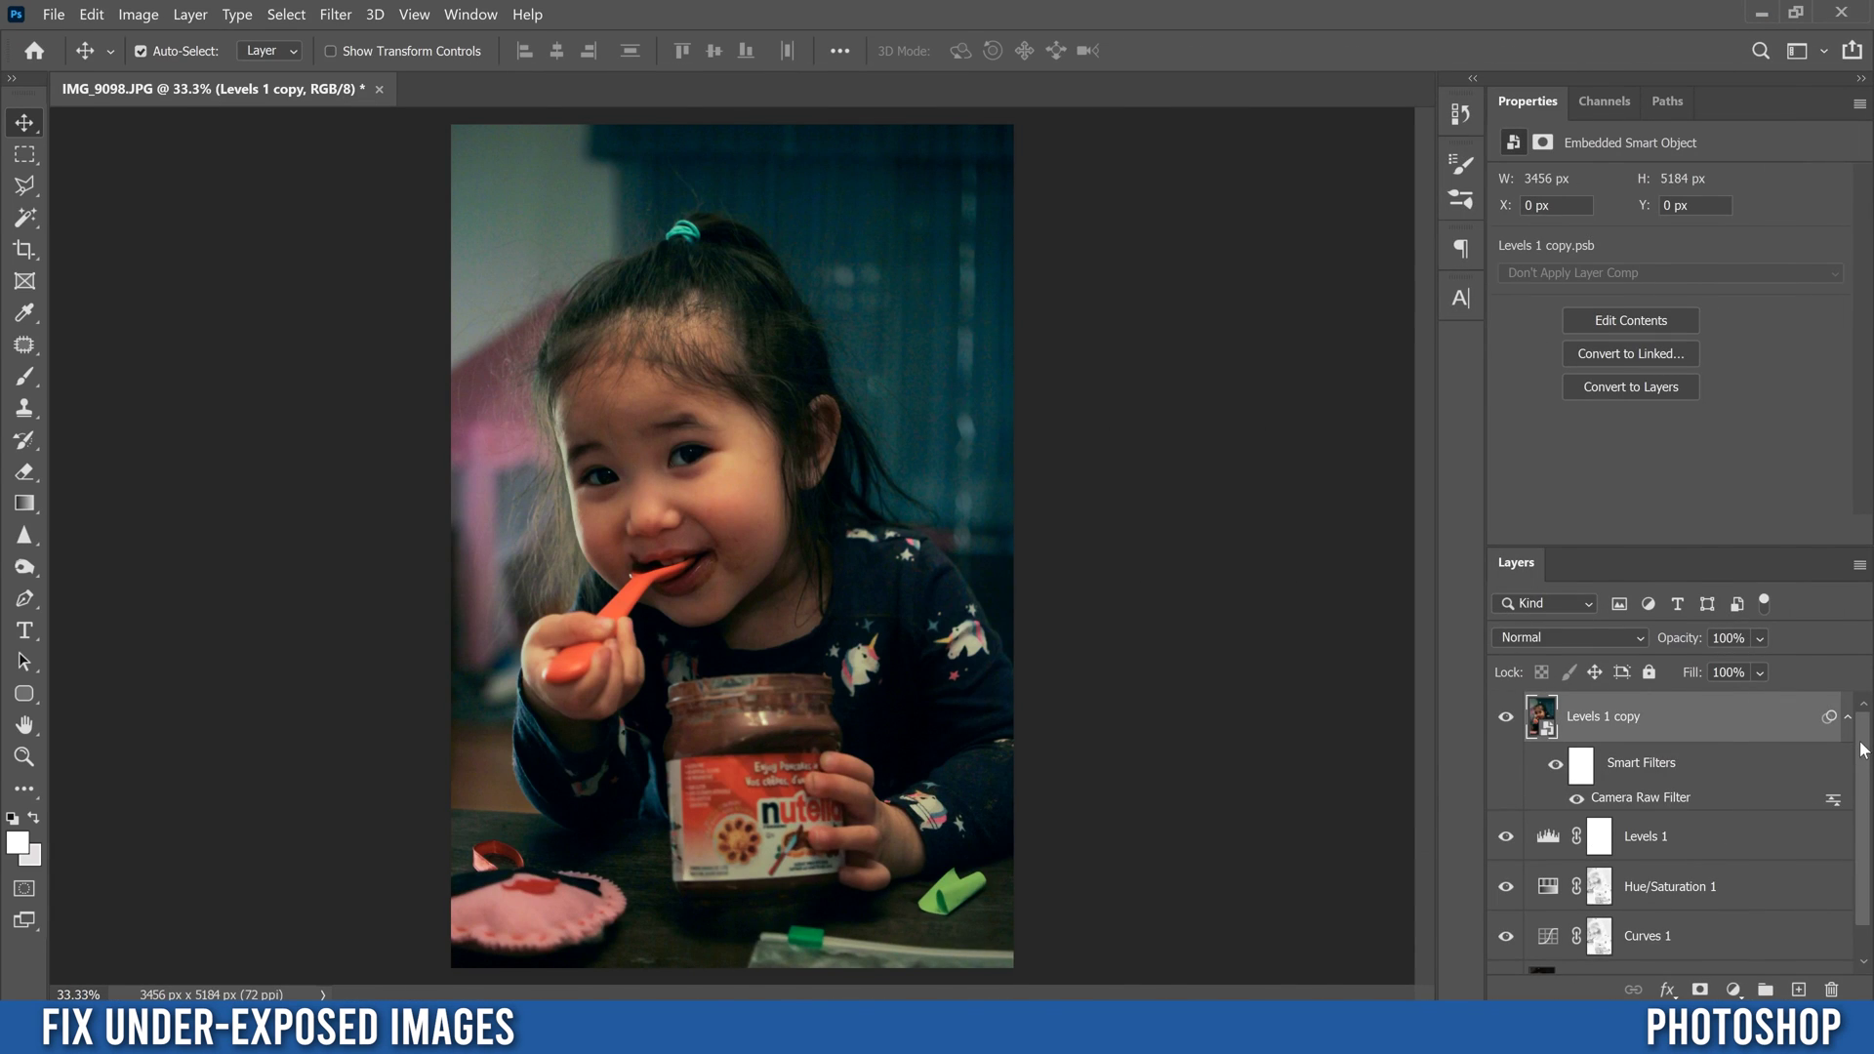
- Compare against the dark original by soloing the Background layer, restore all layers, then reopen Camera Raw
scroll(1785, 878, "down", 1)
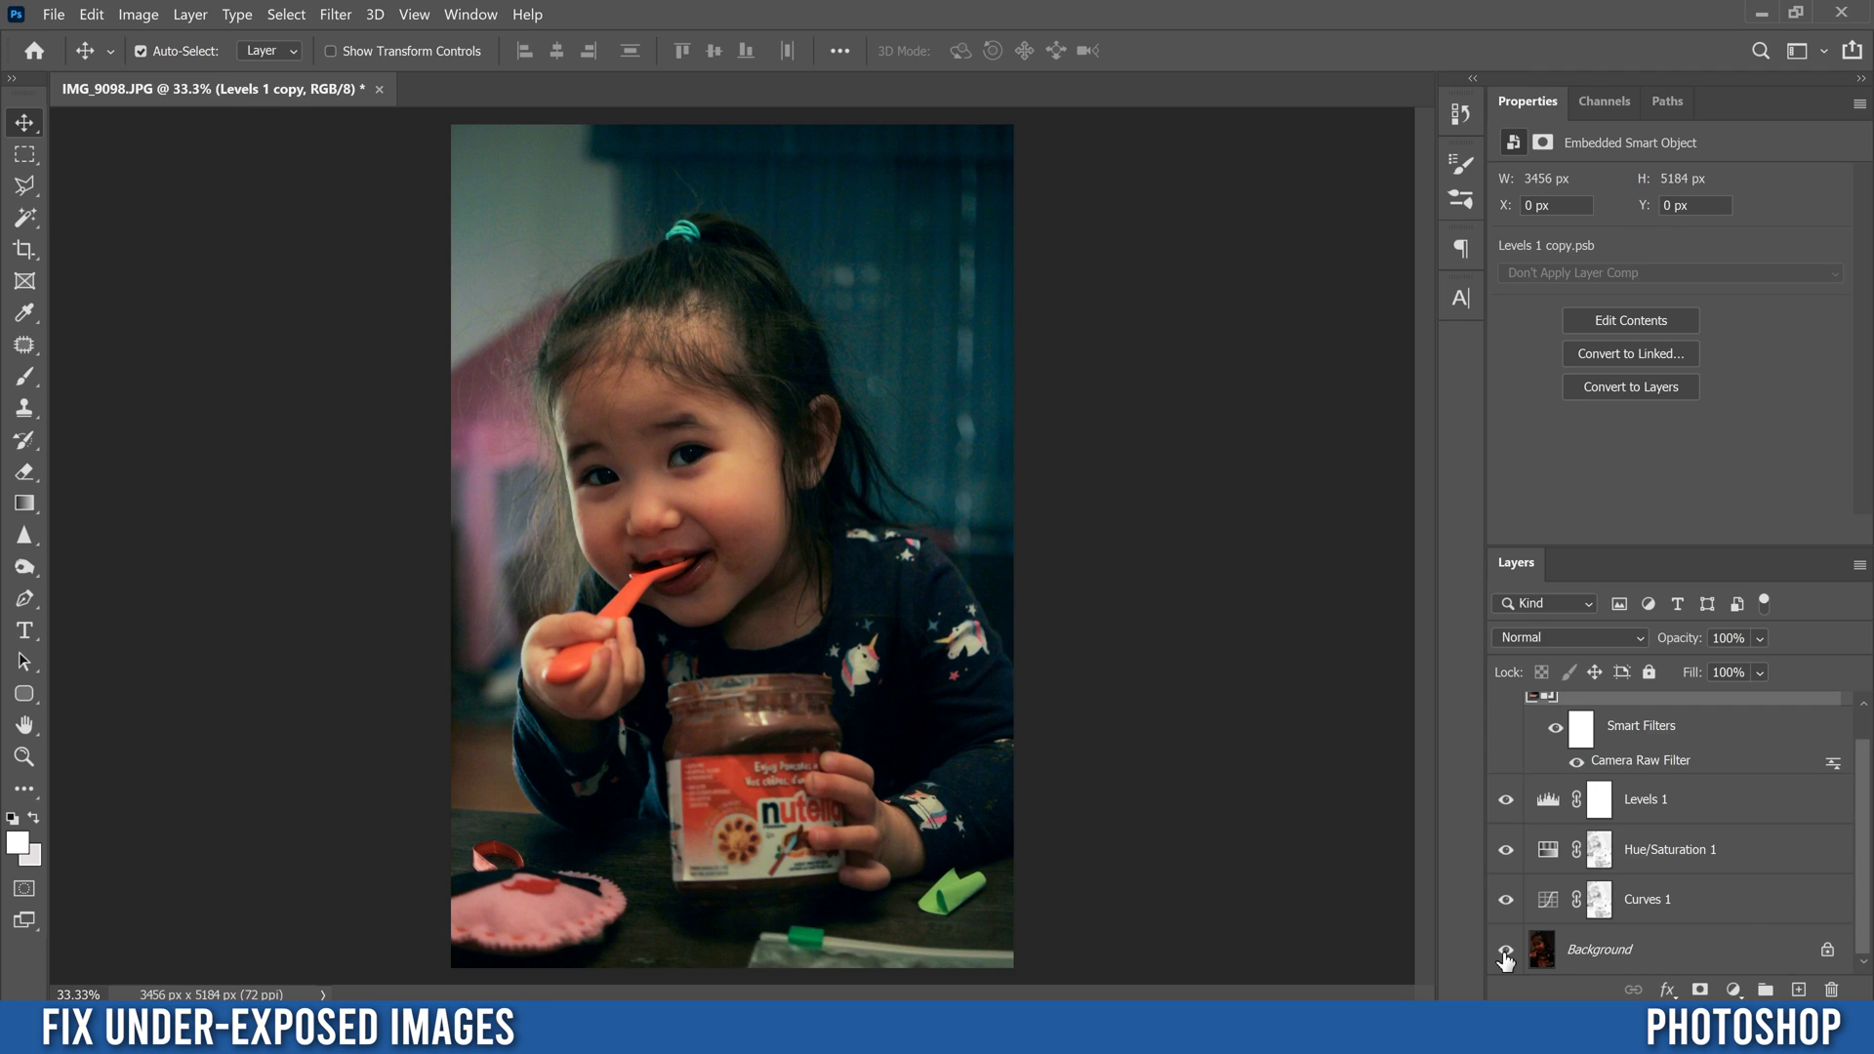
key("alt")
left_click(1508, 951, "alt")
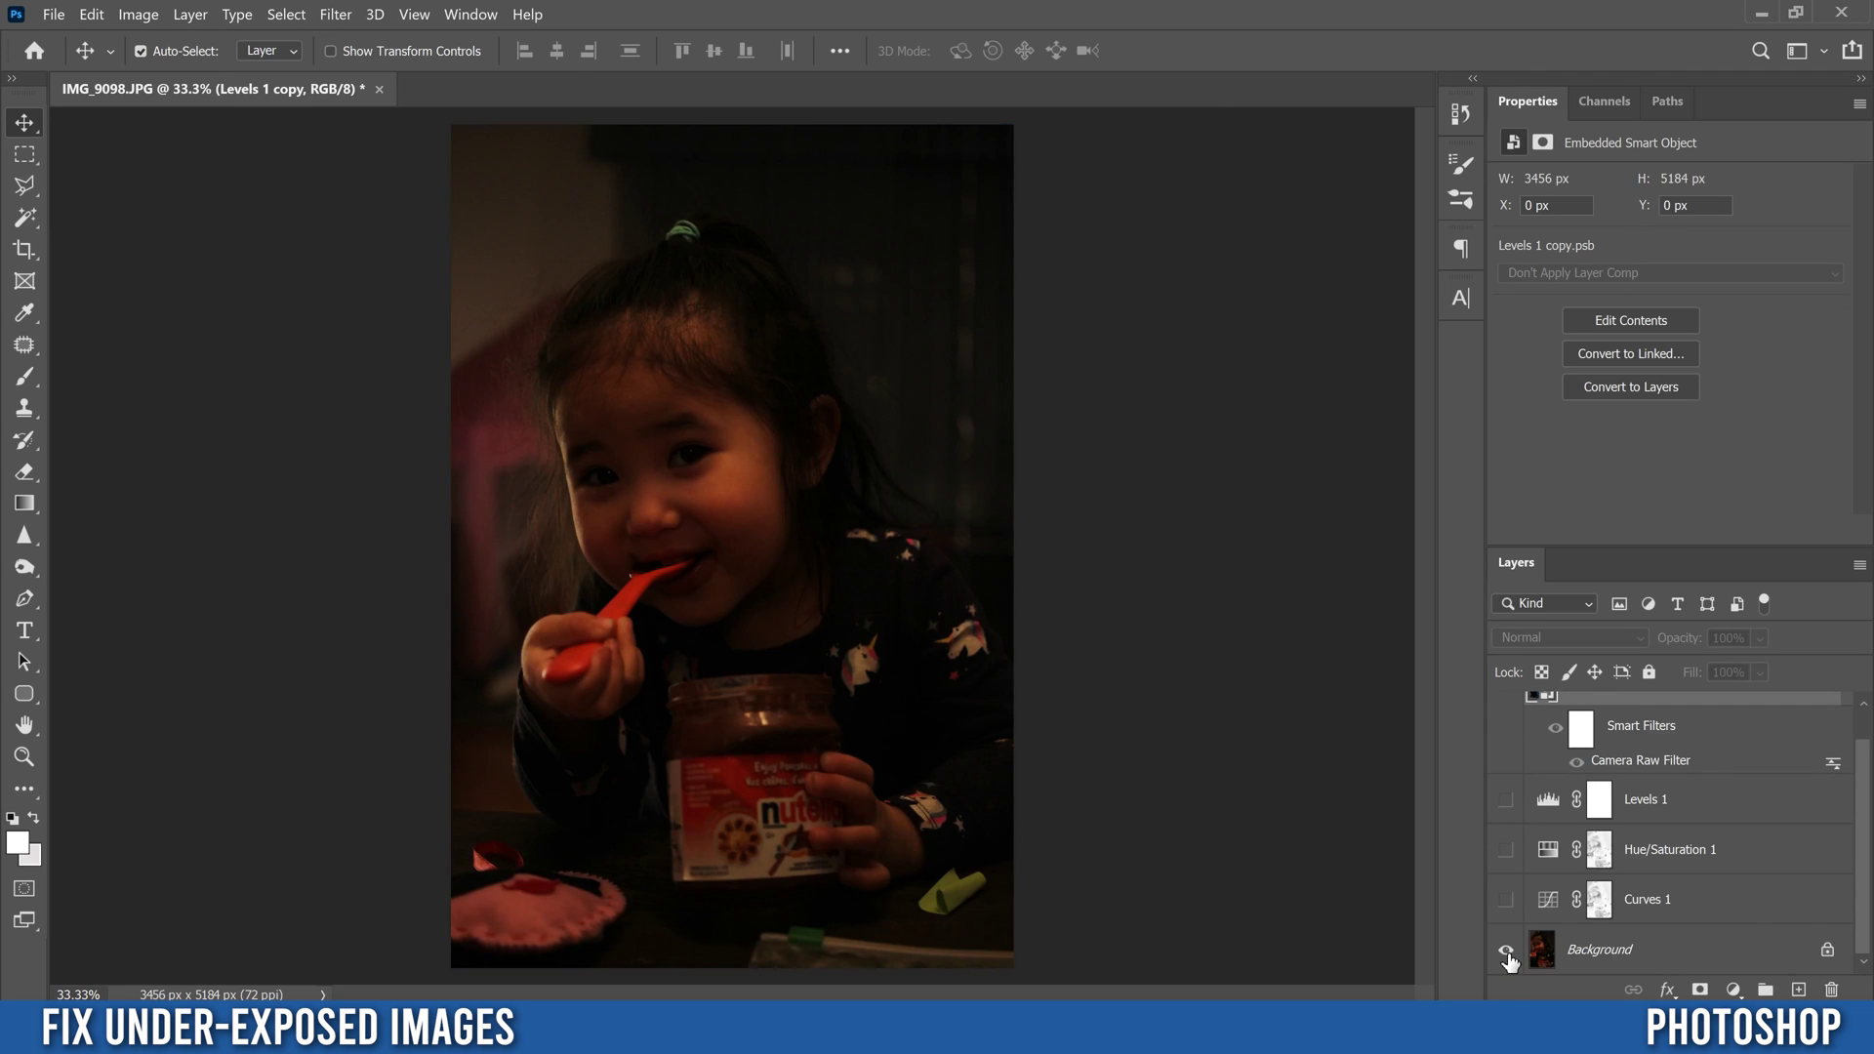
left_click(1508, 952, "alt")
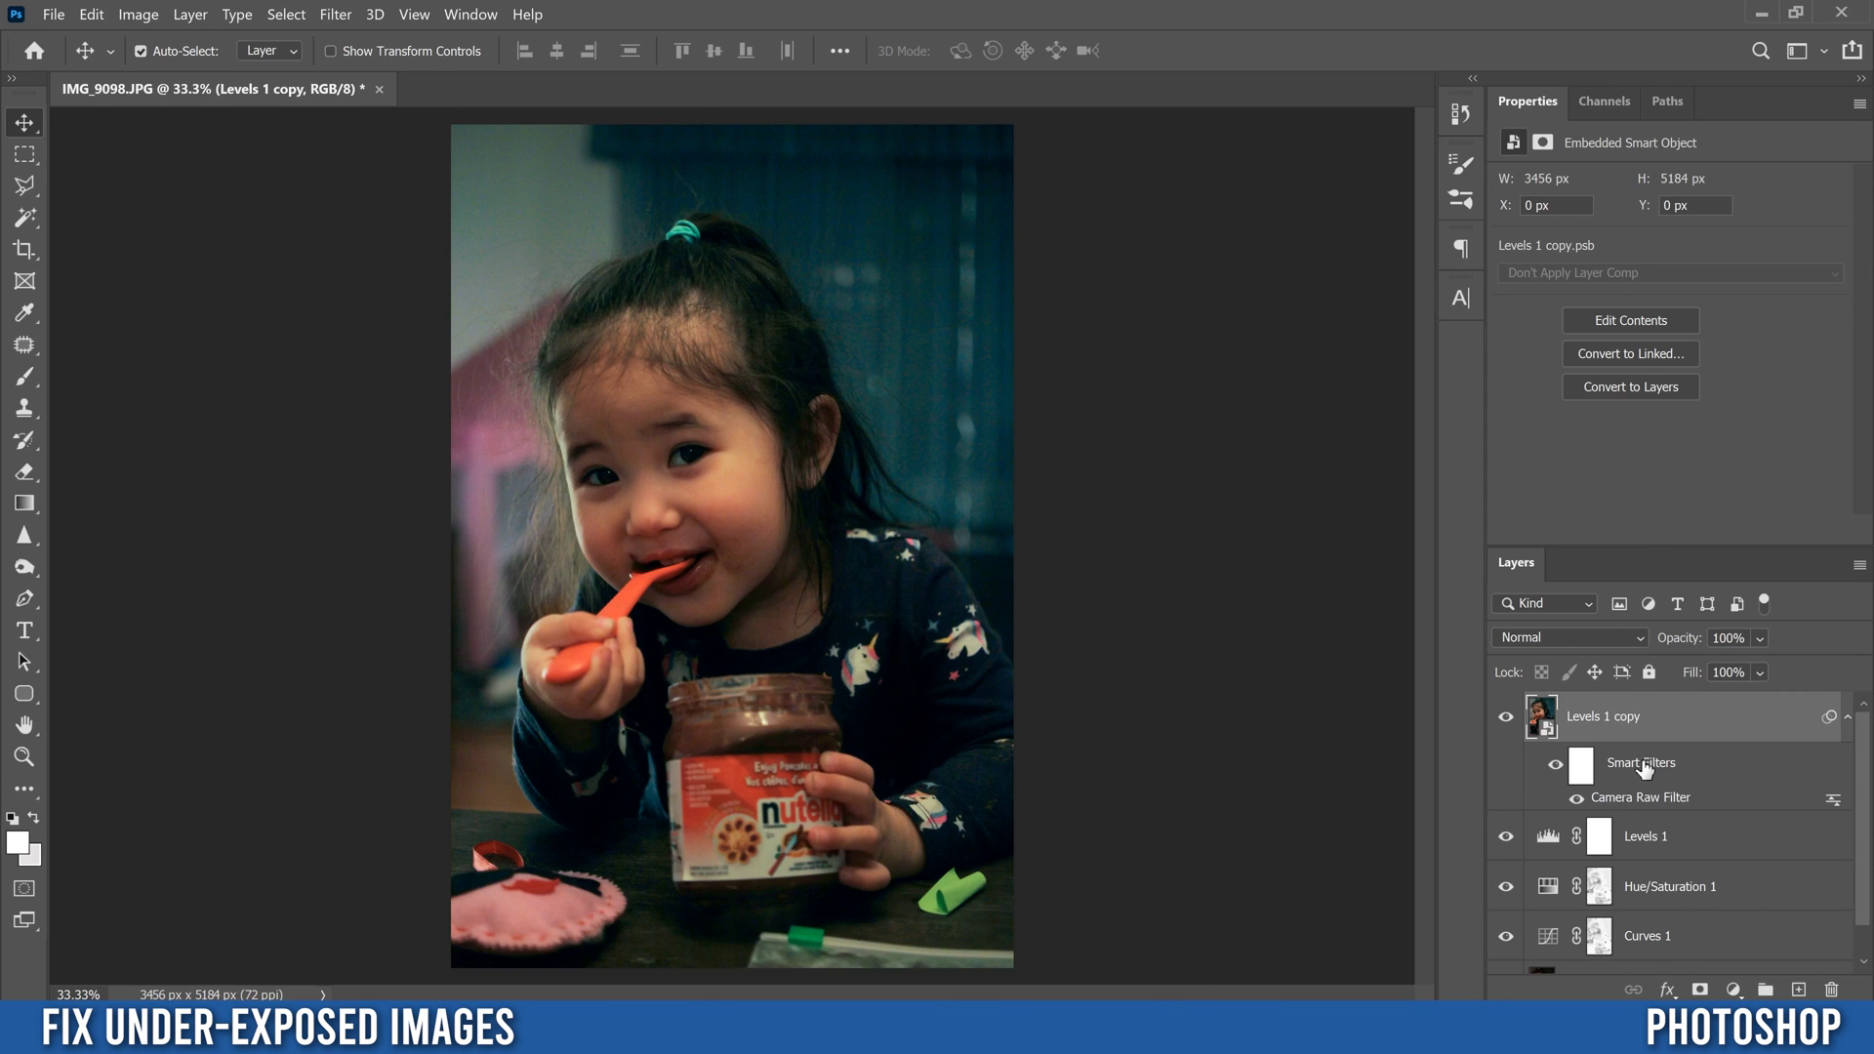
double_click(1645, 808)
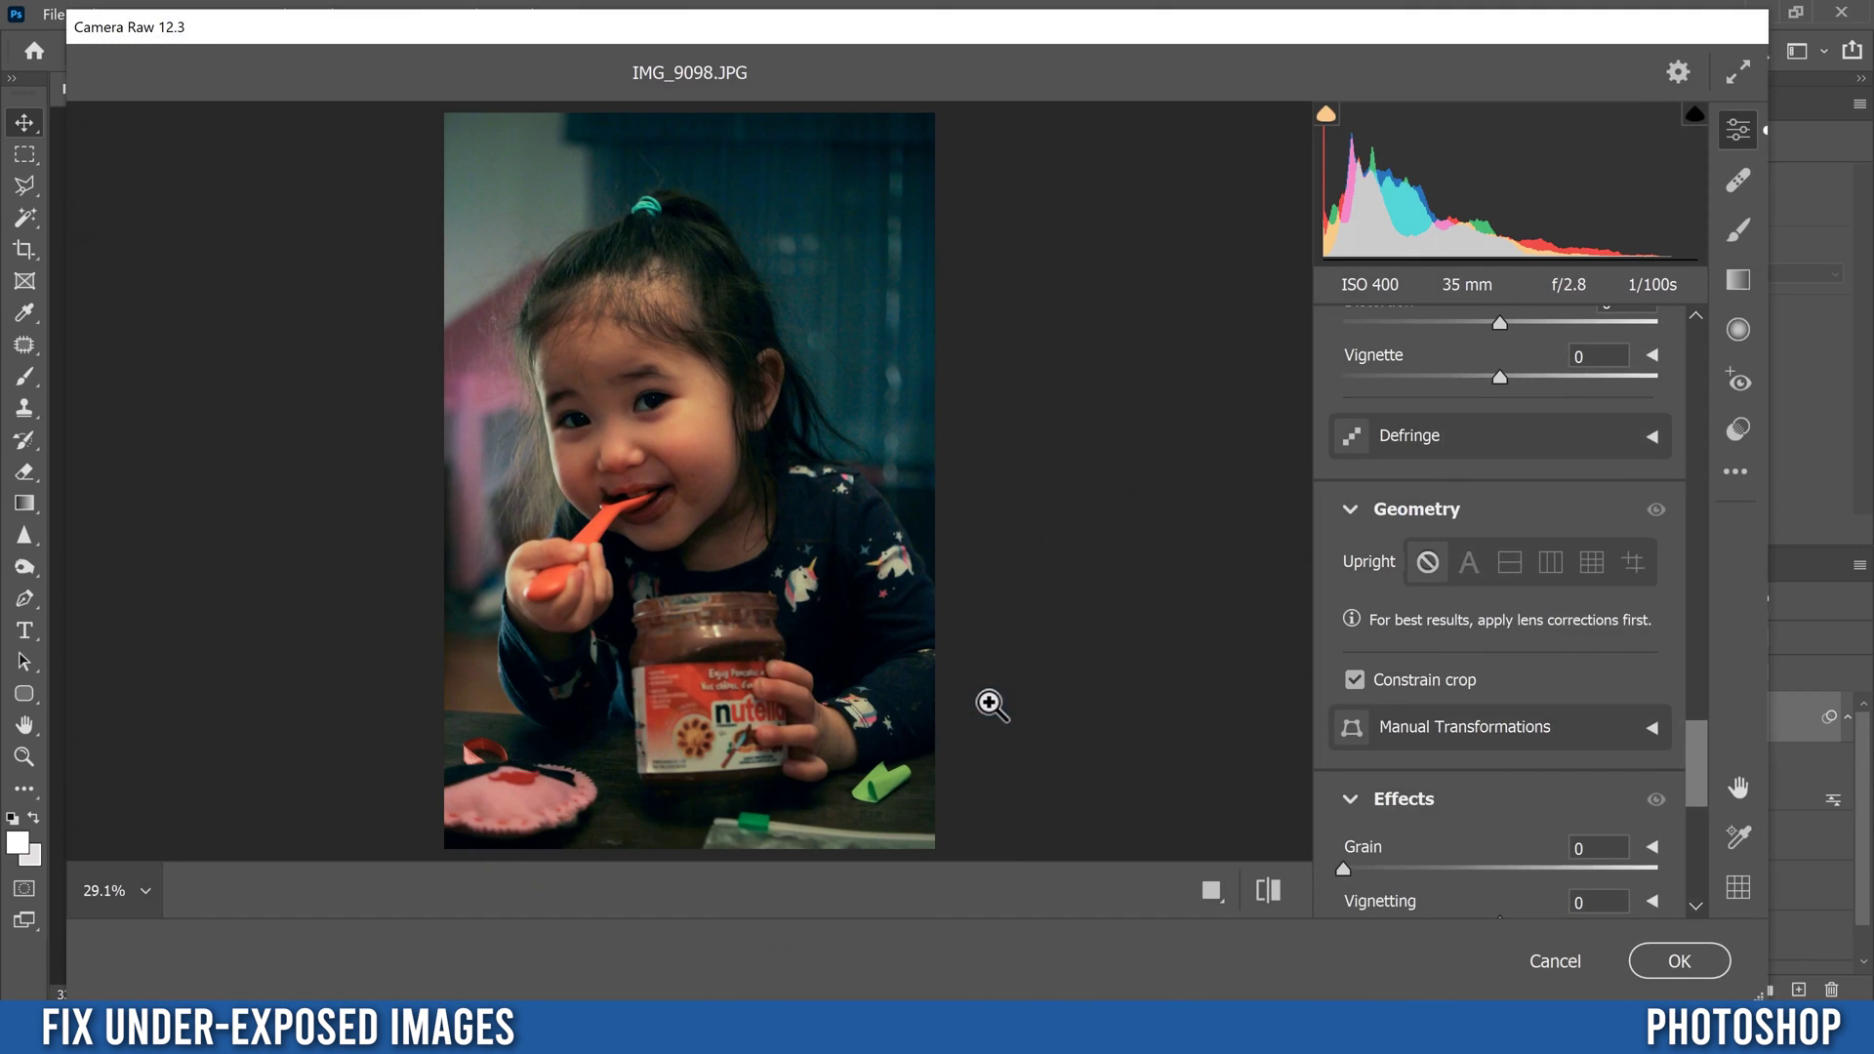
- Raise Highlights to +44 and cool Temperature to -36, then reapply the Camera Raw filter
left_click_drag(1691, 775, 1693, 408)
left_click_drag(1510, 583, 1539, 586)
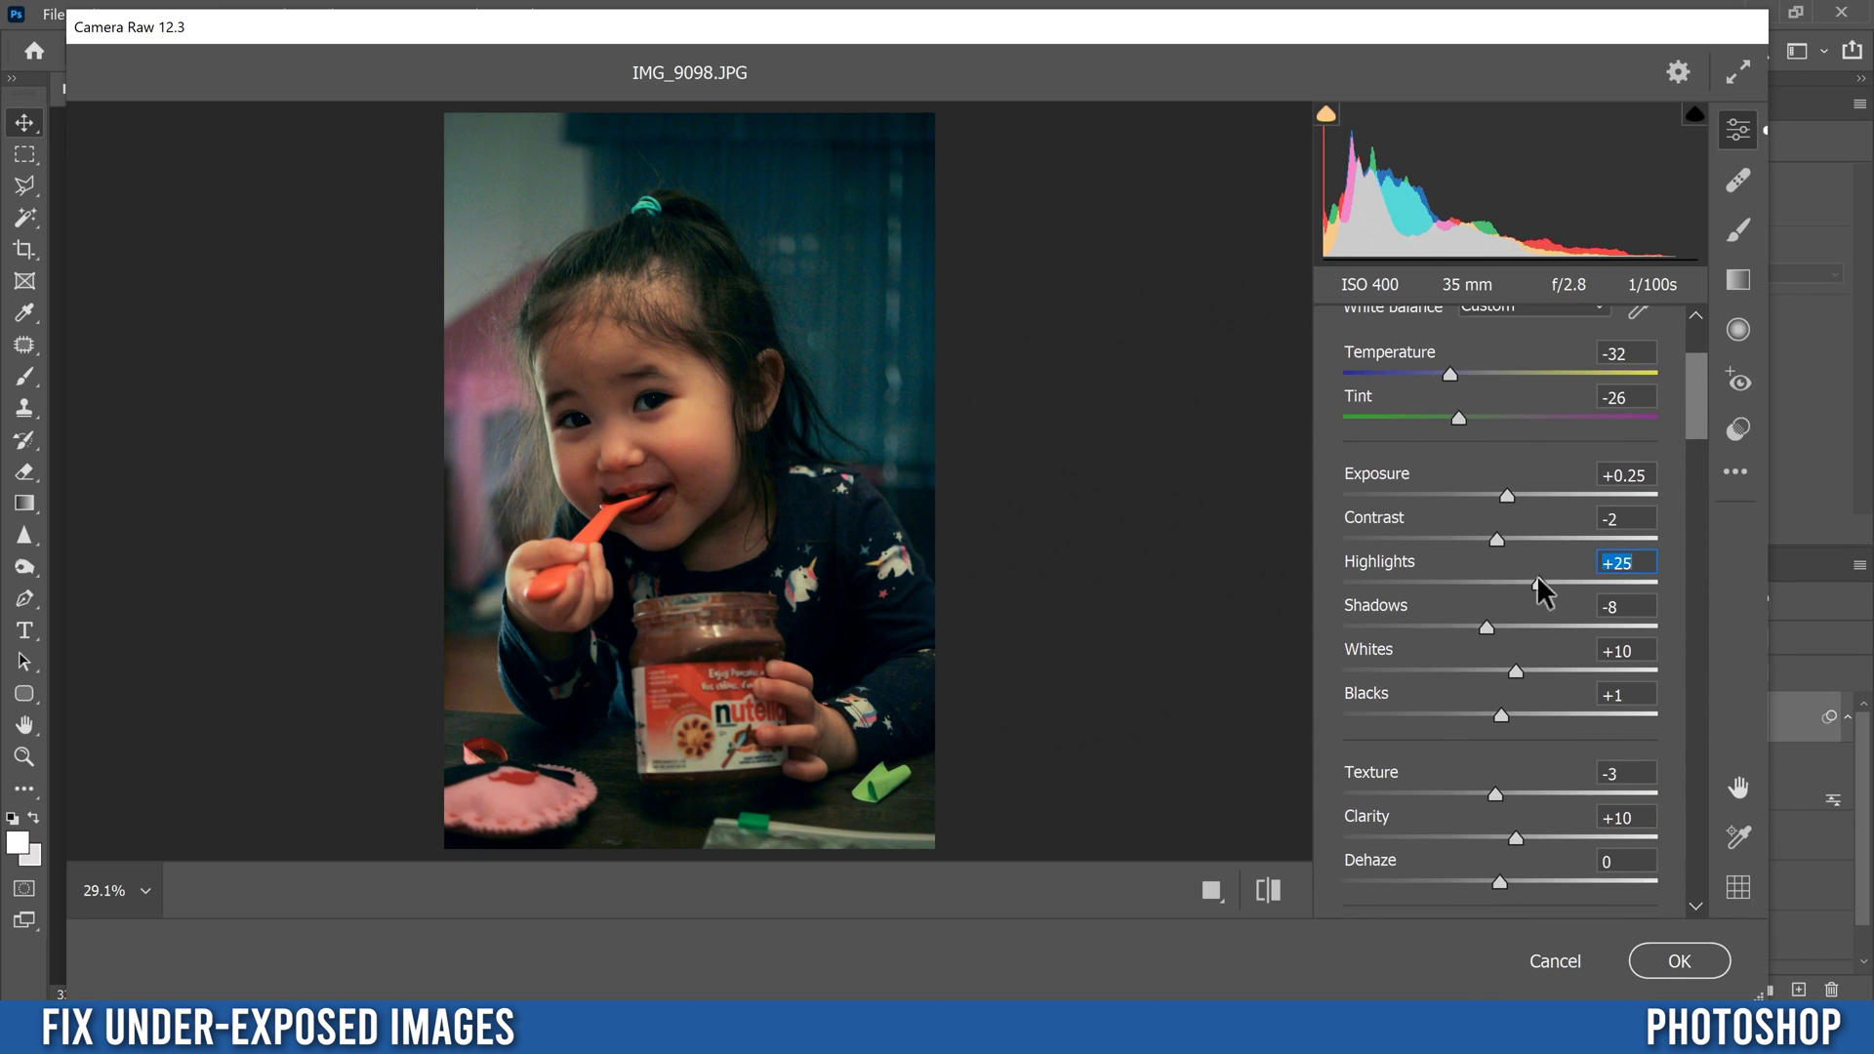
mouse_move(1448, 374)
left_mouse_down()
mouse_move(1551, 372)
mouse_move(1359, 366)
mouse_move(1438, 351)
left_mouse_up()
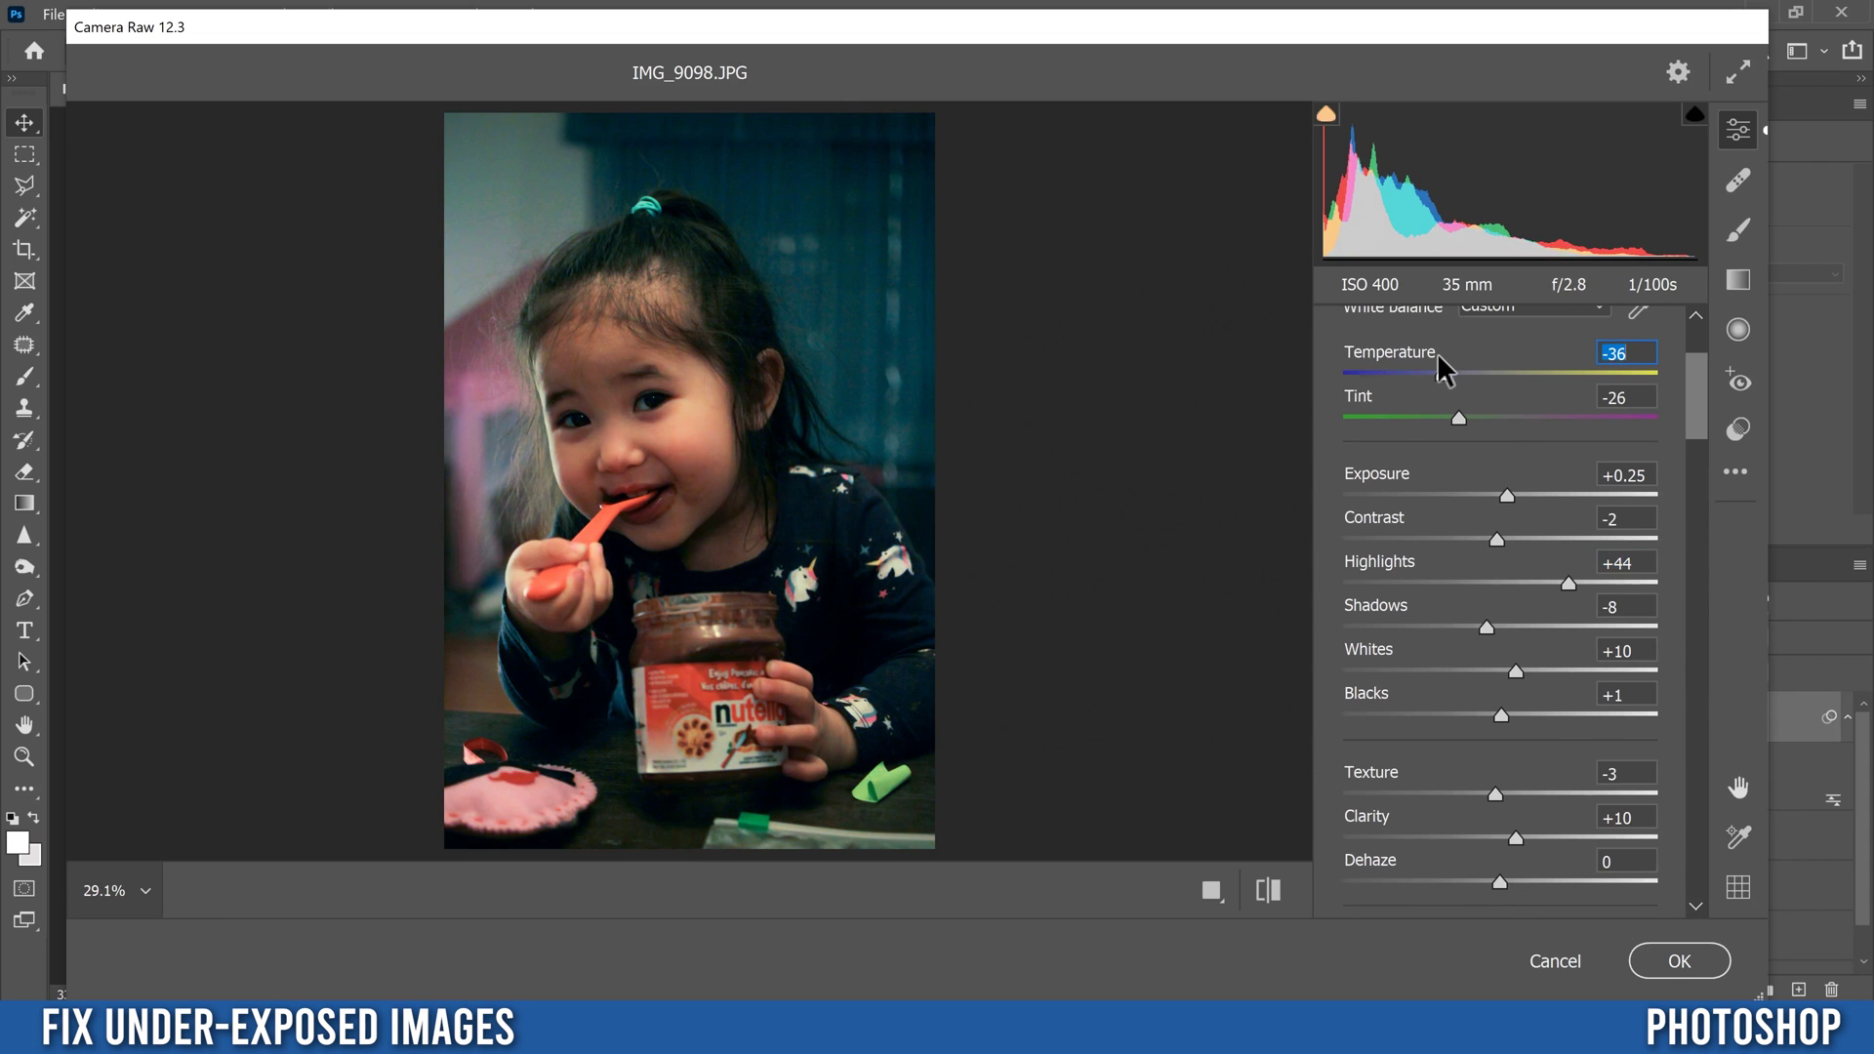
left_click(1665, 964)
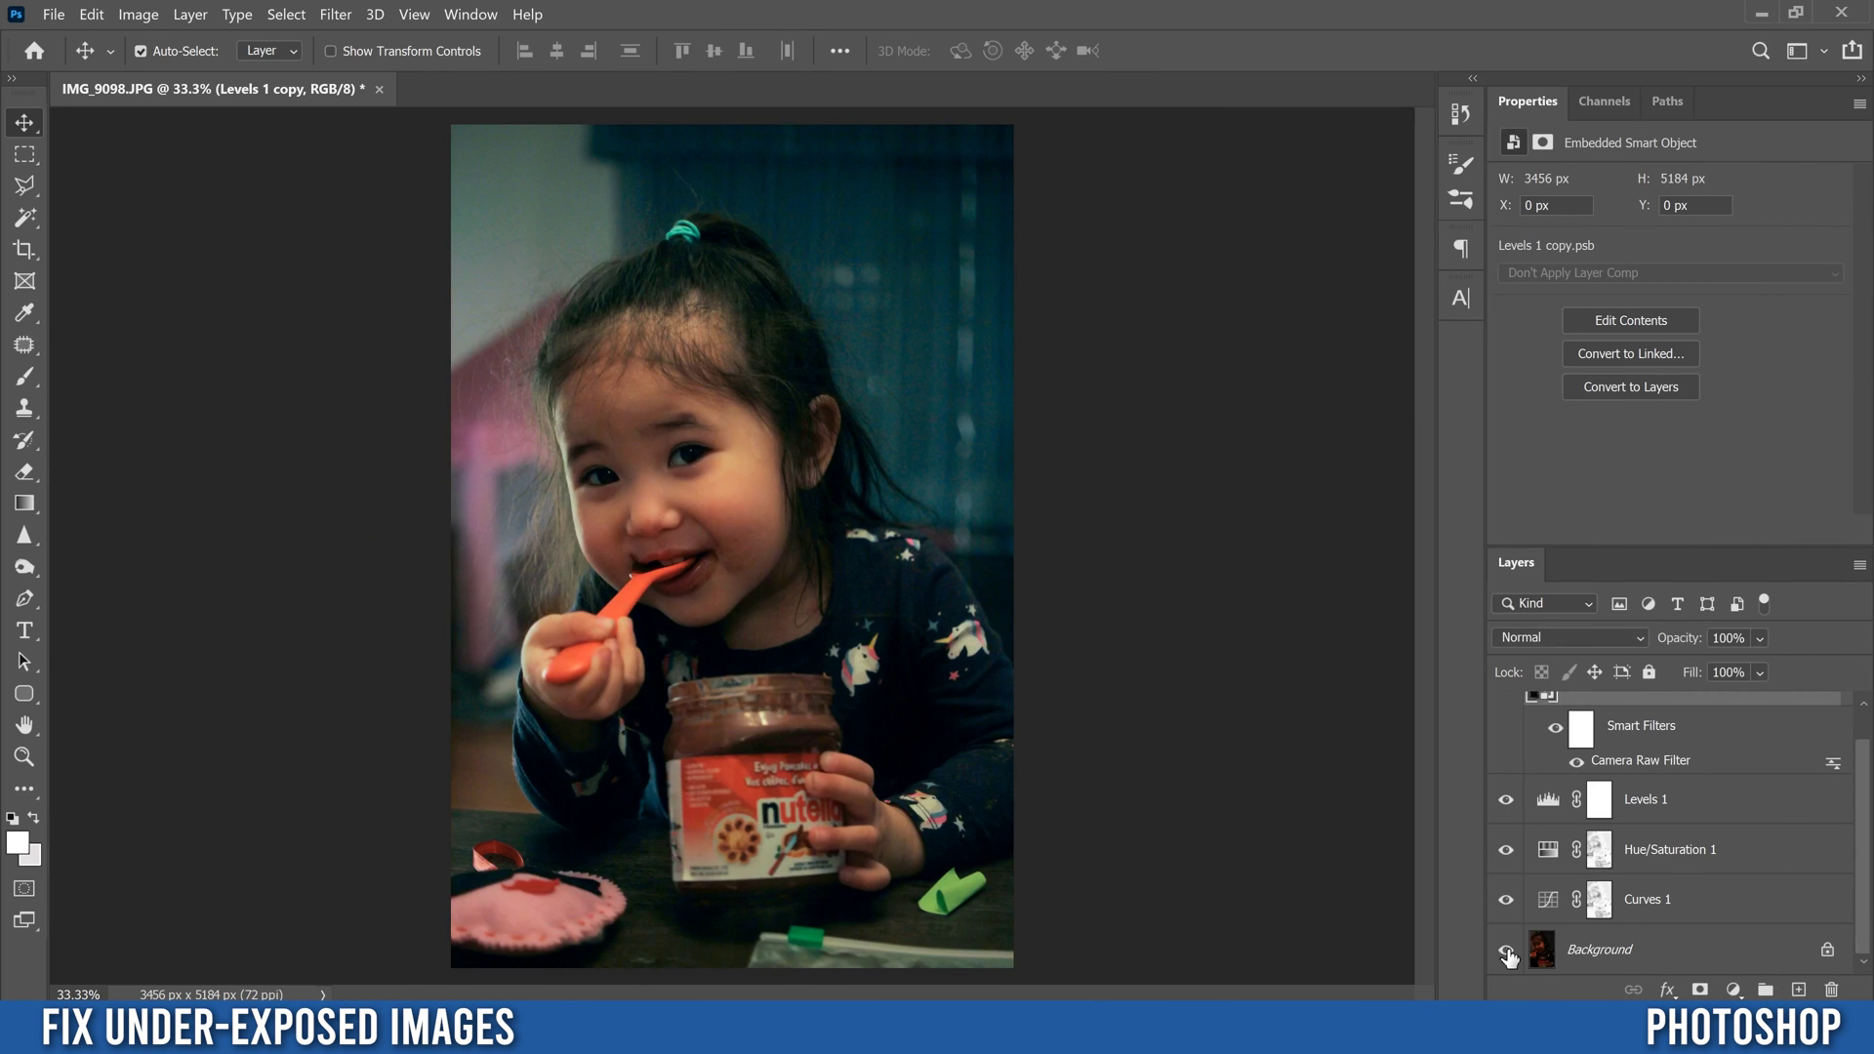
left_click(1506, 951, "alt")
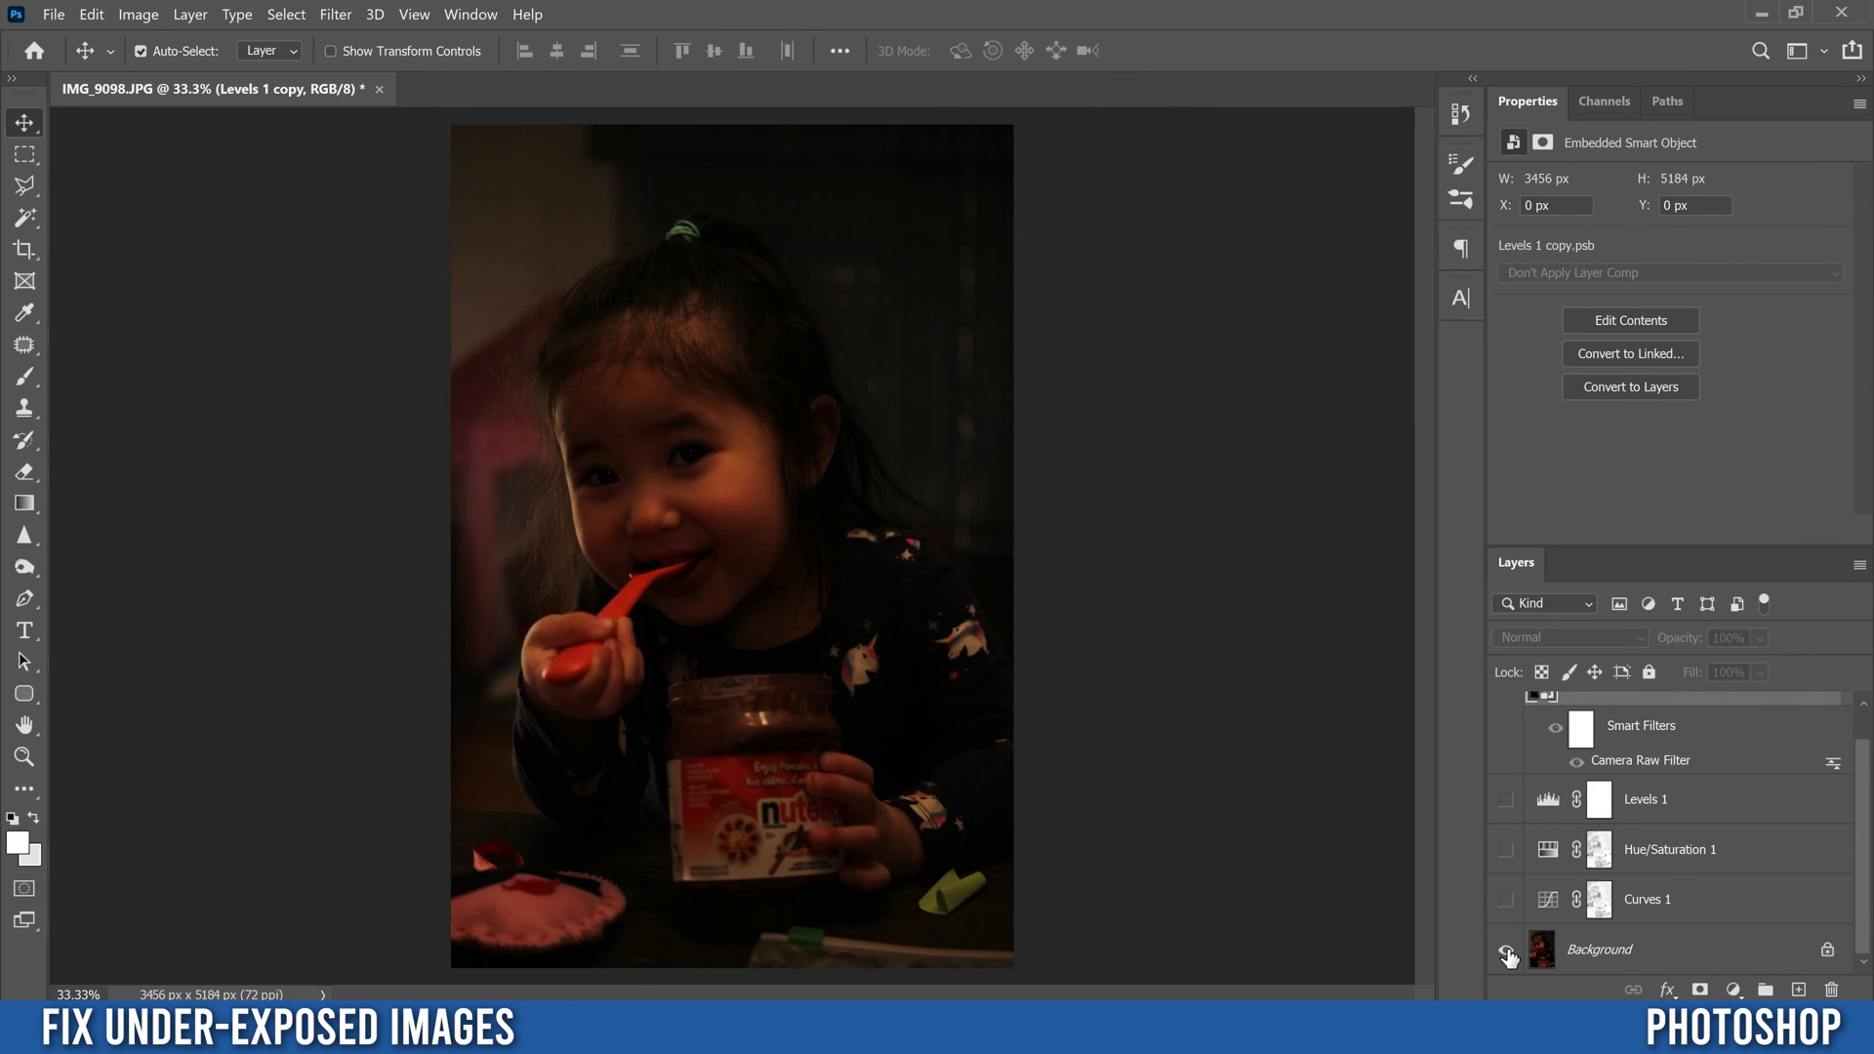
left_click(1506, 951, "alt")
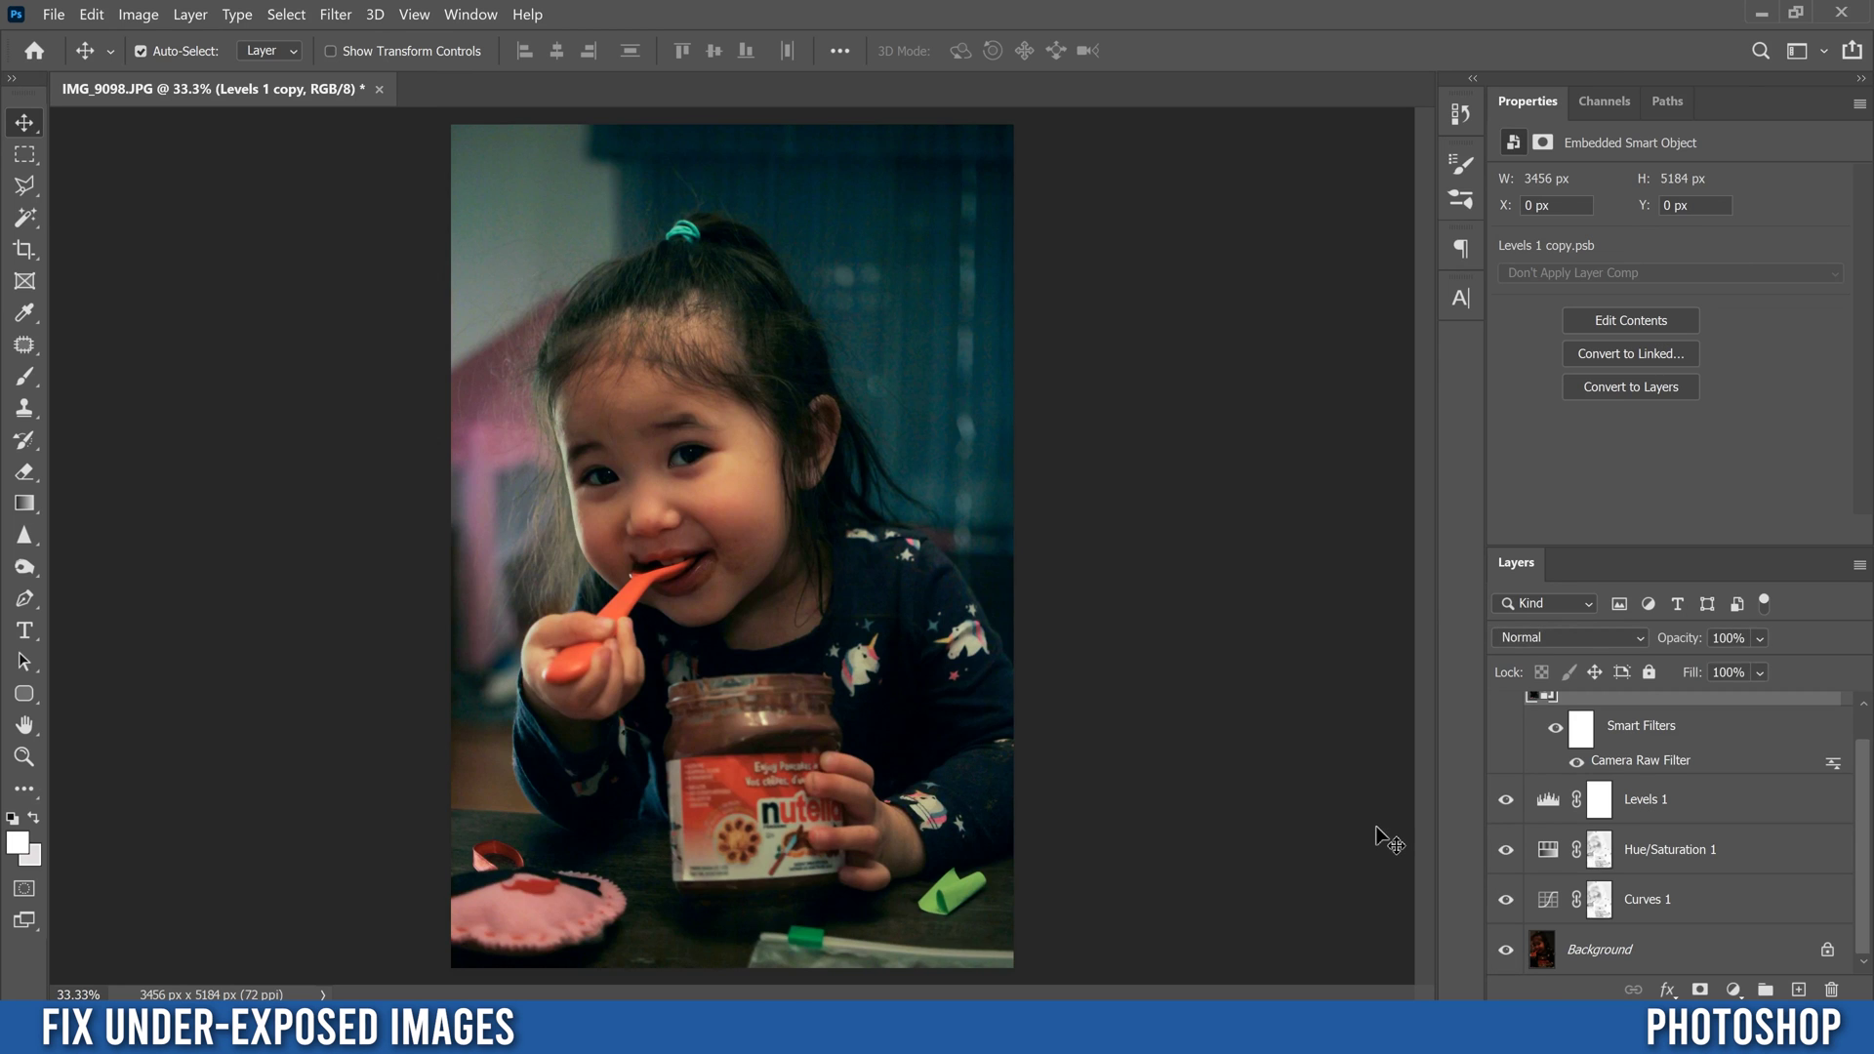